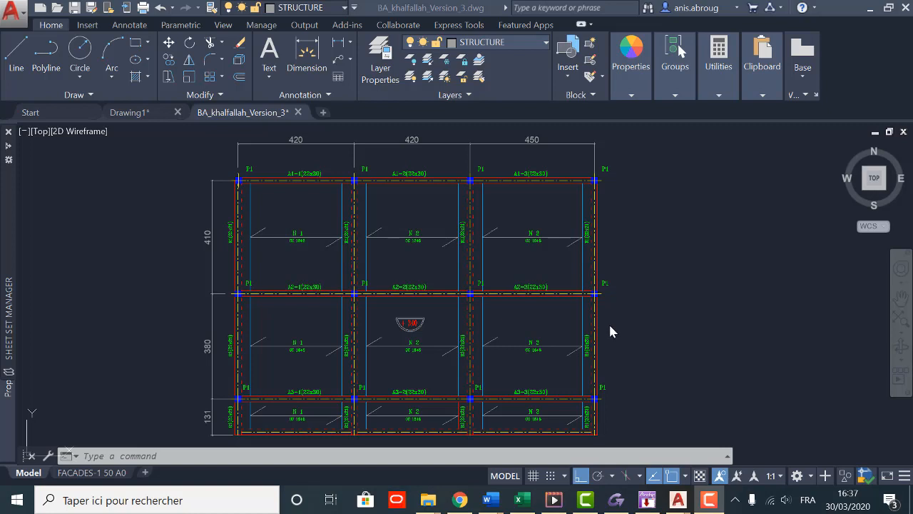
click(710, 499)
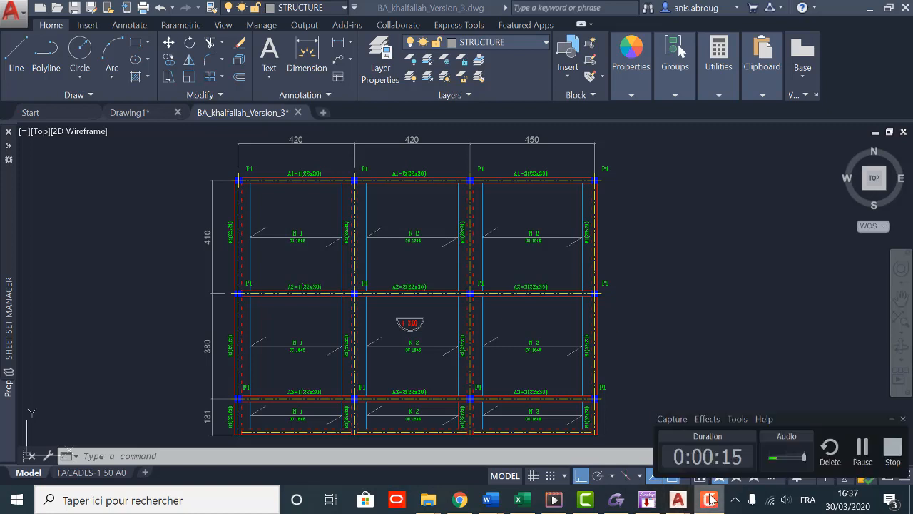
click(733, 306)
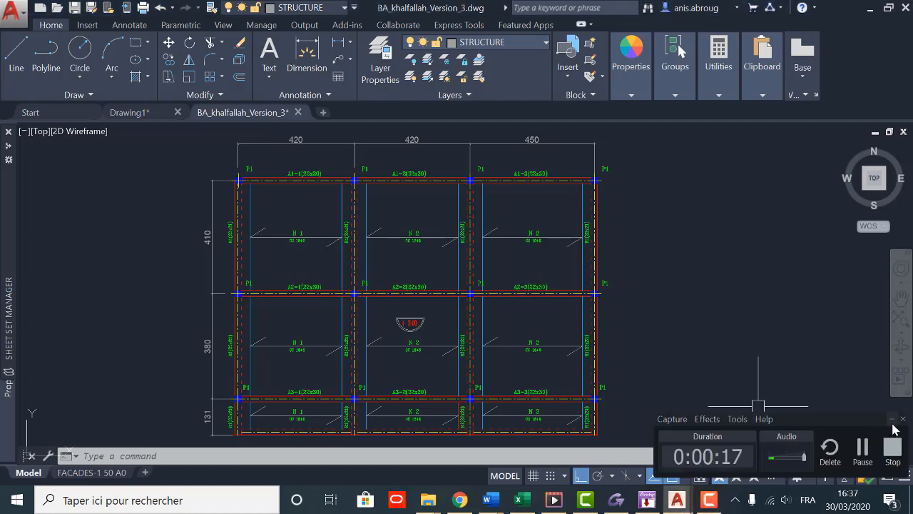
click(893, 424)
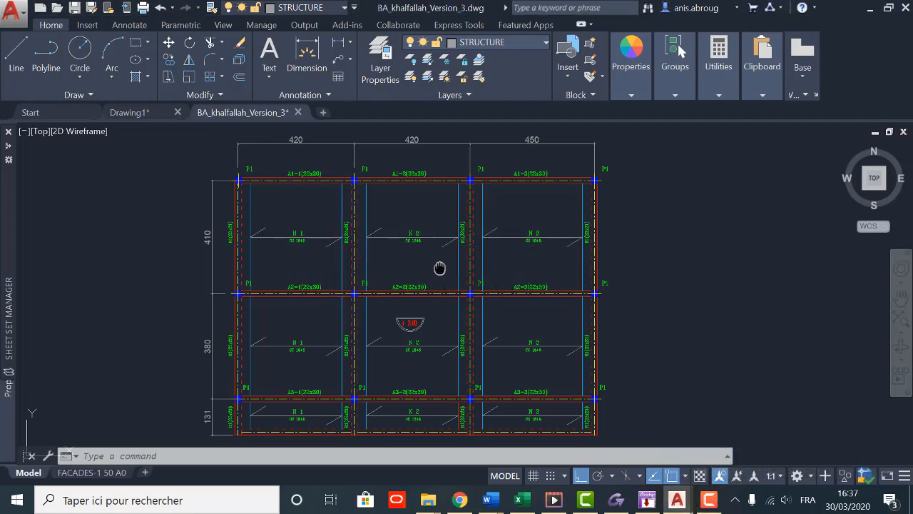
Step: Examine the overall structural floor plan, including its column grid, span dimensions, beams and slab panels
mouse_move(438, 265)
middle_down()
mouse_move(438, 246)
mouse_move(487, 280)
middle_up()
scroll(406, 263, down, 2)
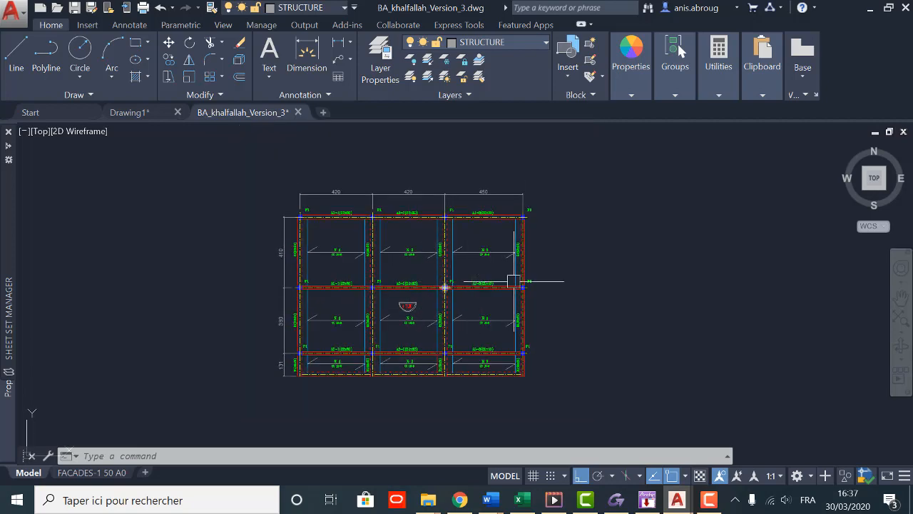
scroll(314, 234, up, 2)
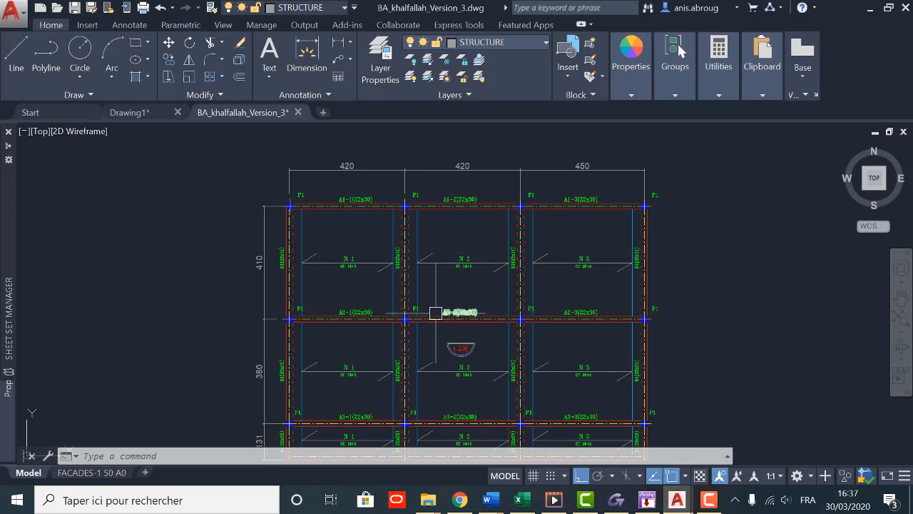
middle_drag(426, 283, 423, 272)
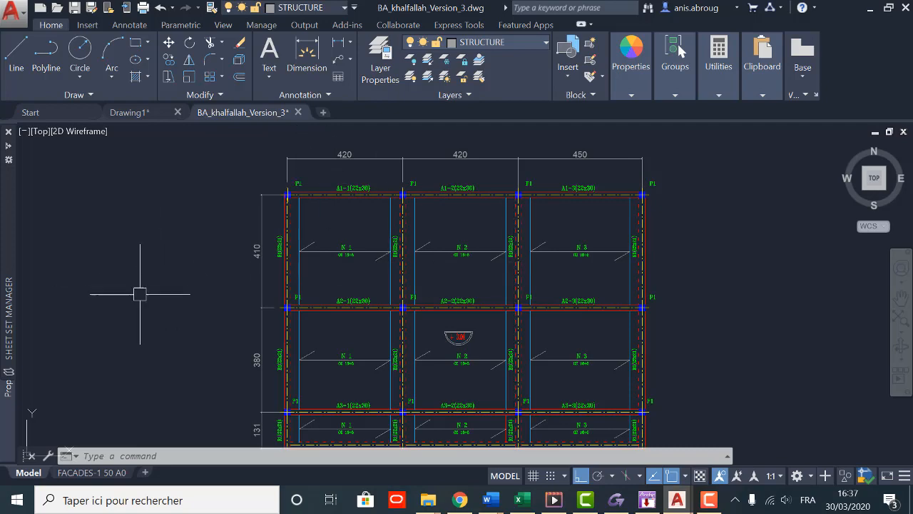
scroll(167, 264, down, 3)
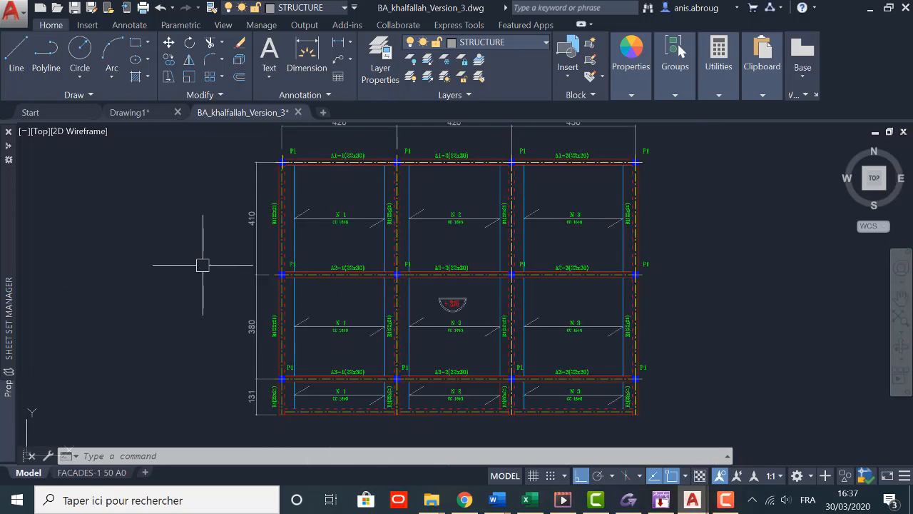
scroll(281, 206, up, 2)
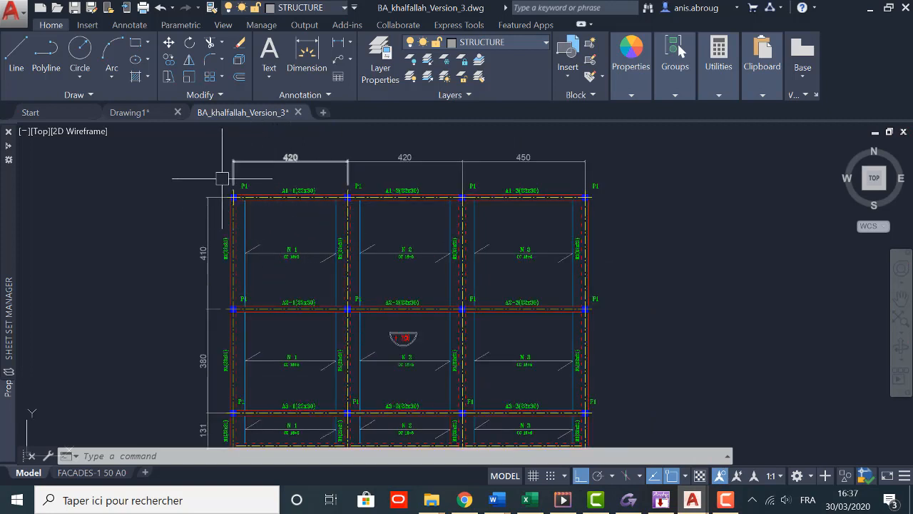
scroll(223, 181, down, 1)
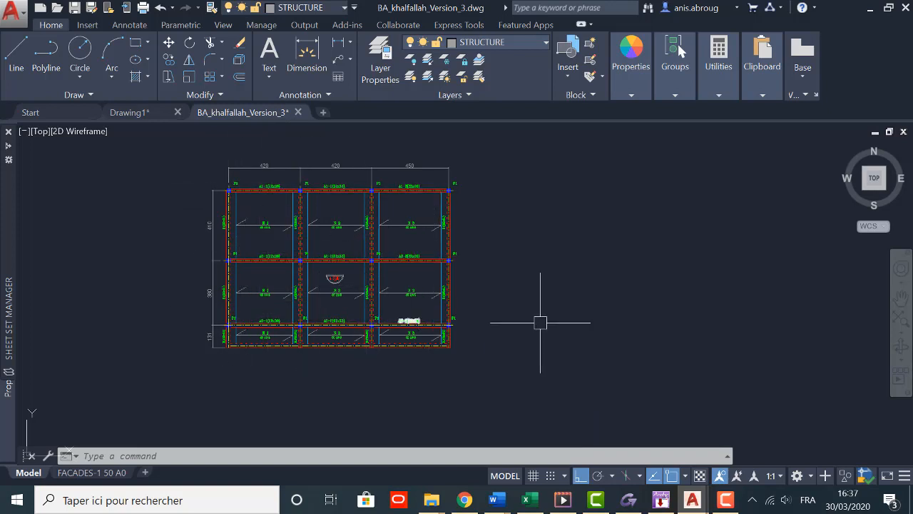
scroll(359, 322, up, 2)
scroll(518, 379, down, 2)
scroll(262, 364, up, 2)
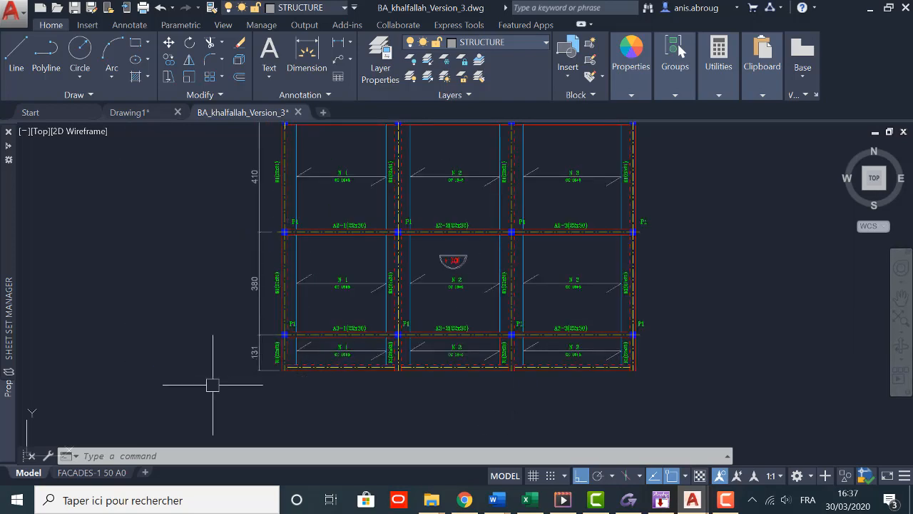
middle_drag(170, 311, 157, 349)
scroll(346, 140, up, 2)
middle_drag(332, 233, 320, 249)
scroll(119, 184, down, 3)
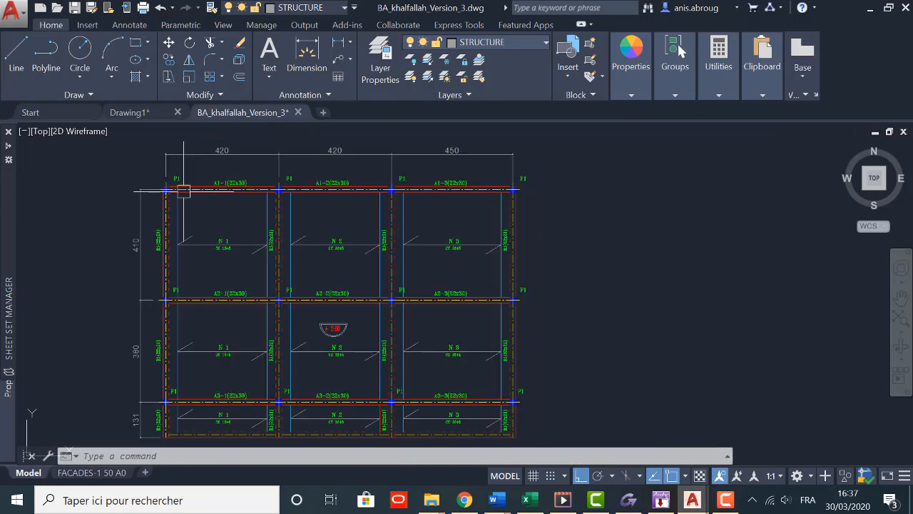
scroll(176, 179, up, 3)
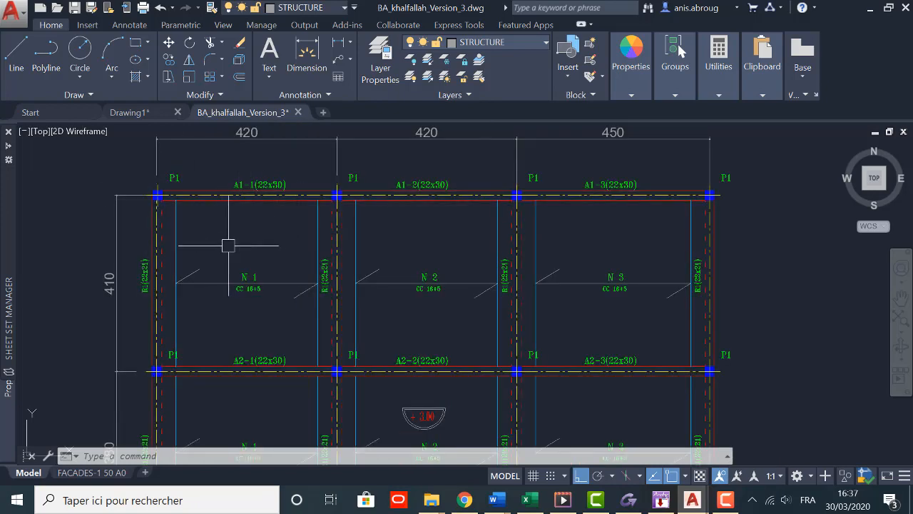
Step: Measure the width of beam A1-1 between its two edge lines
middle_drag(229, 241, 238, 267)
text(di)
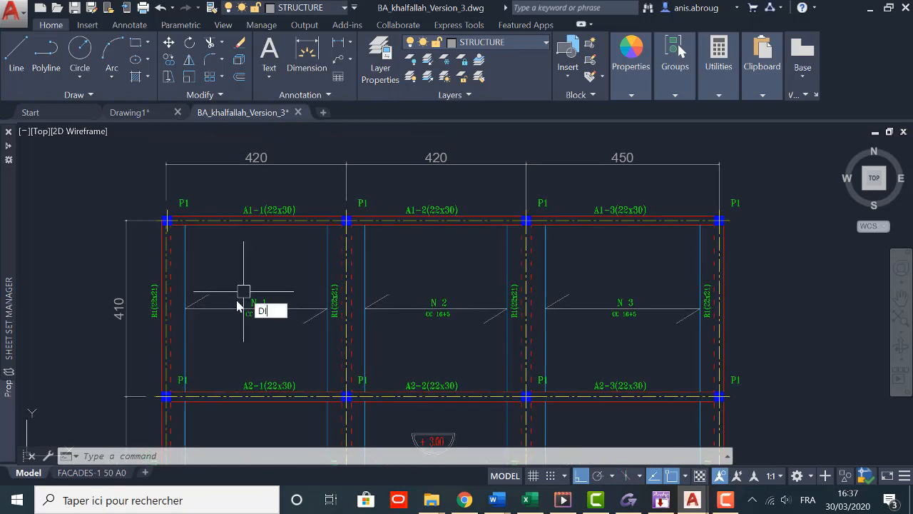
key(Return)
scroll(178, 246, up, 2)
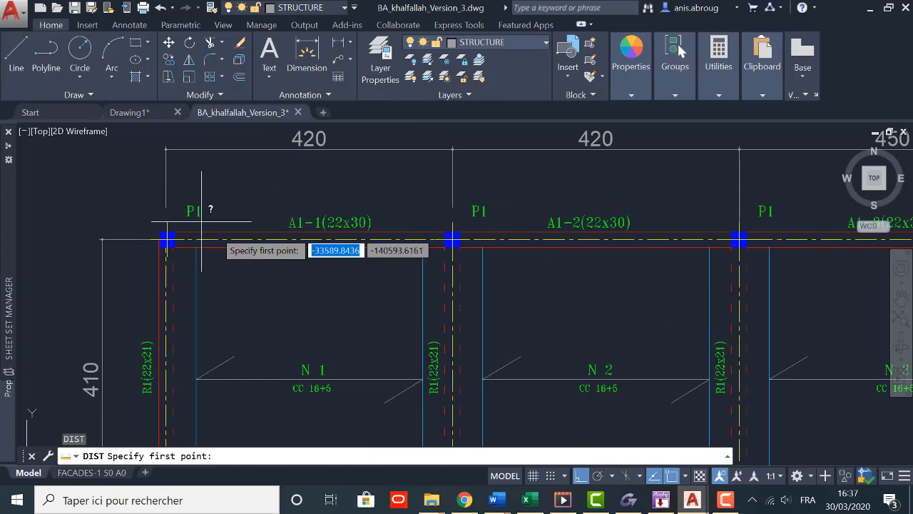
click(256, 236)
click(257, 232)
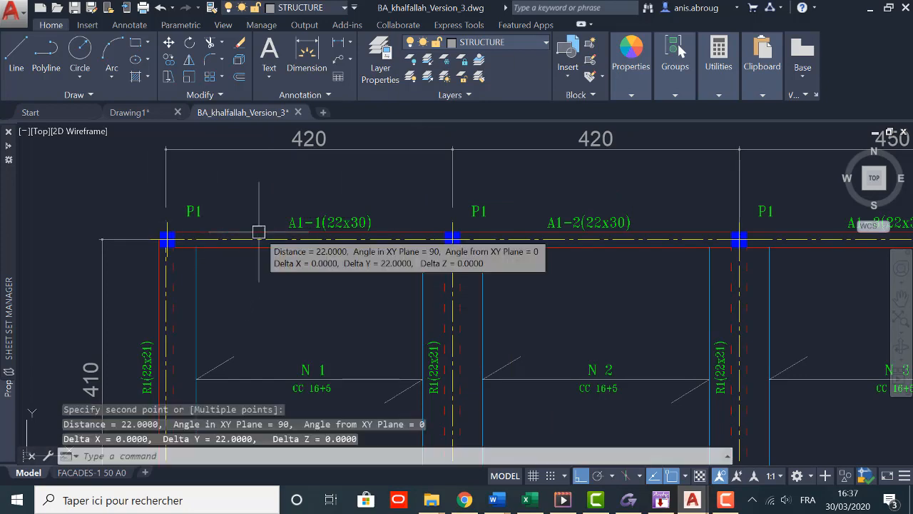
Step: Move the P1 column at the plan's upper-left corner by its lower-right corner to align it with the edges of beam R1
scroll(173, 275, up, 3)
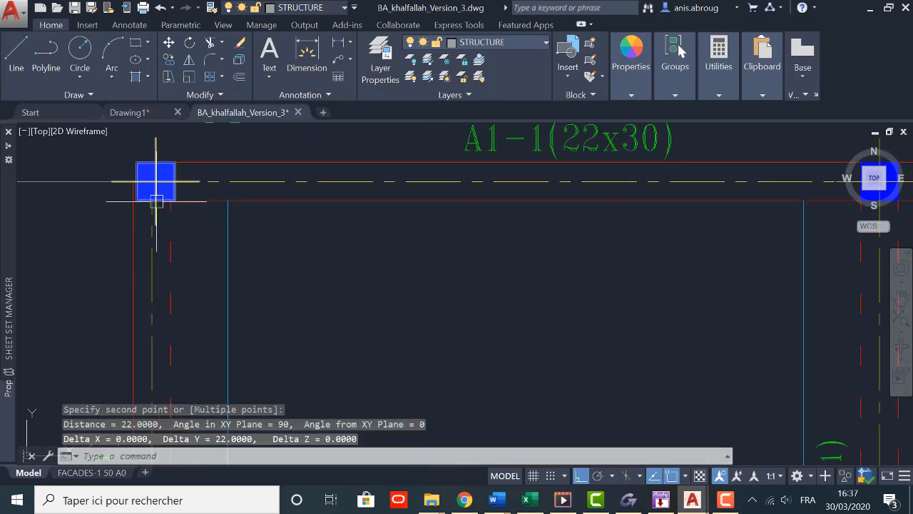
middle_drag(136, 153, 161, 212)
click(180, 214)
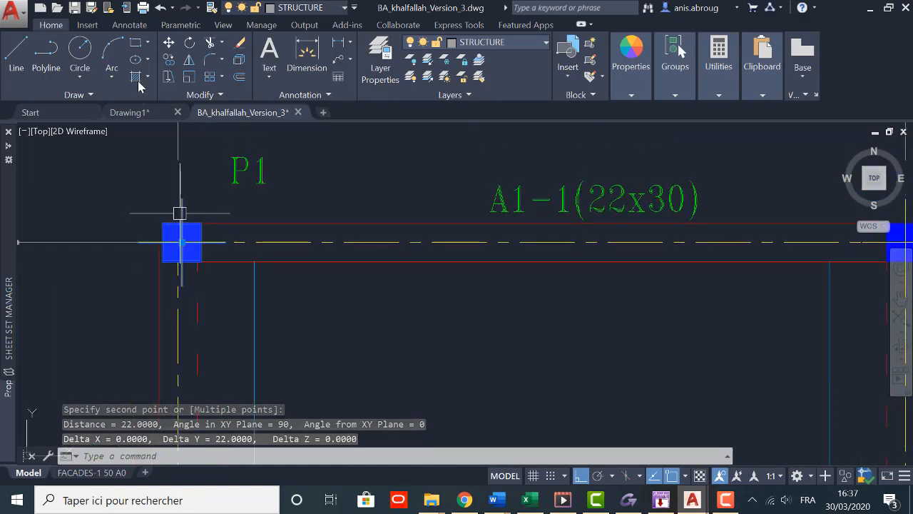
click(168, 42)
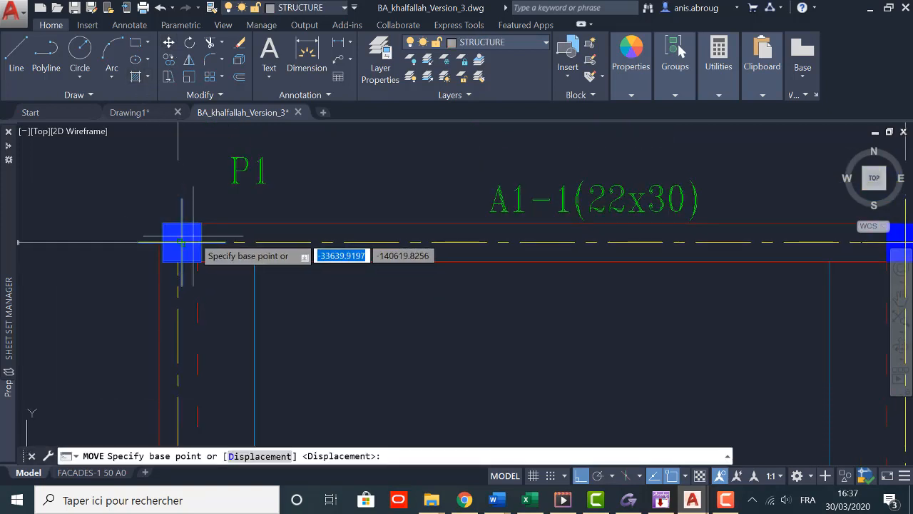
scroll(204, 264, up, 4)
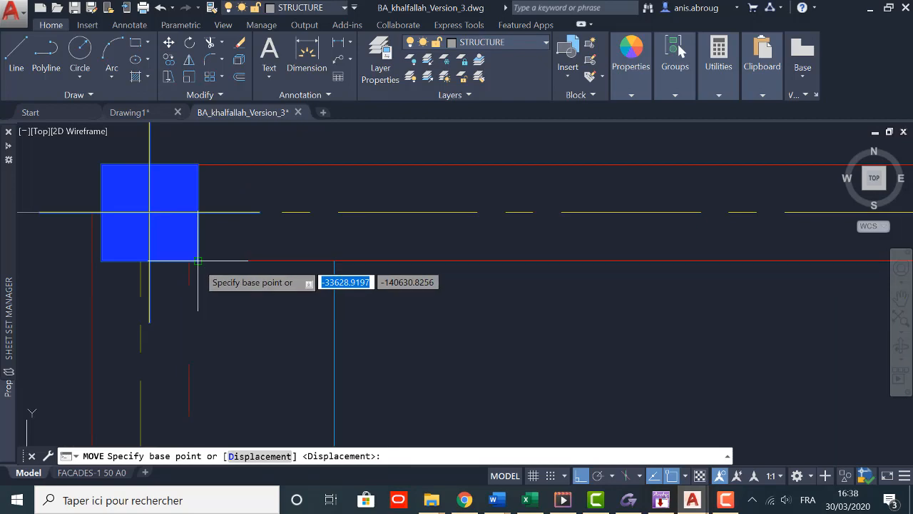
click(199, 253)
click(202, 264)
scroll(203, 270, down, 3)
middle_drag(230, 295, 163, 260)
scroll(163, 260, down, 2)
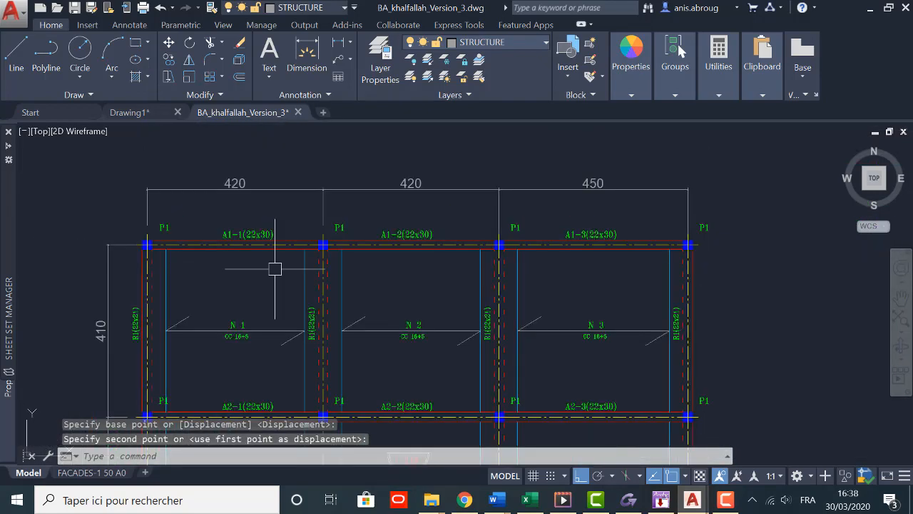
Step: Examine the A1 beam row along the plan's upper edge, including its section labels and supporting columns
middle_drag(280, 286, 289, 244)
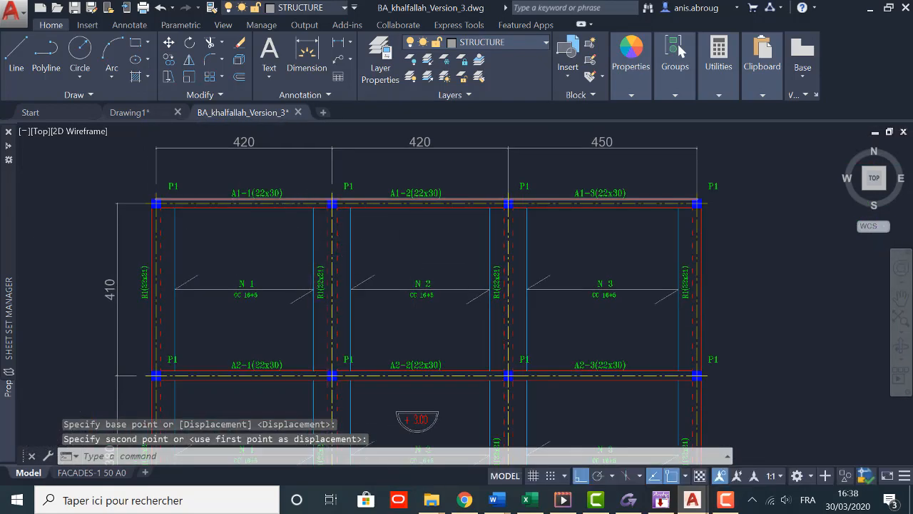
scroll(235, 224, up, 2)
scroll(257, 243, down, 2)
scroll(274, 239, up, 2)
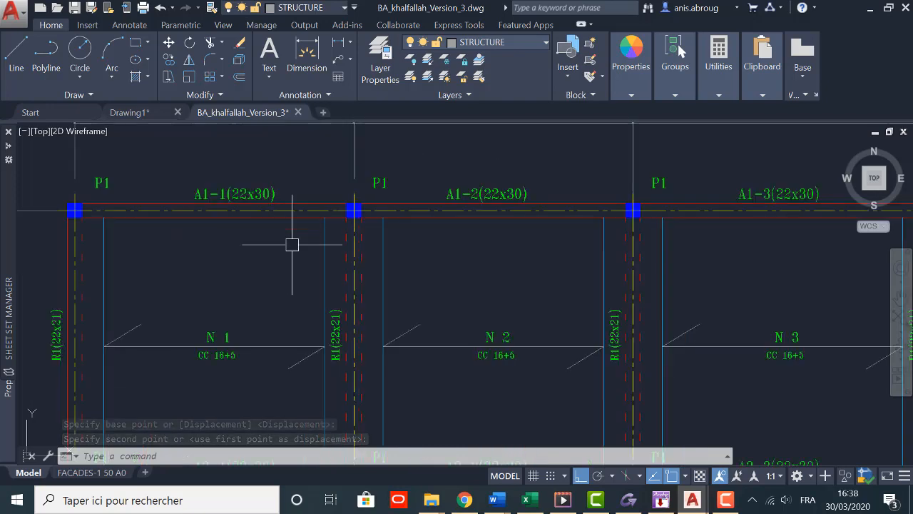
scroll(251, 263, down, 2)
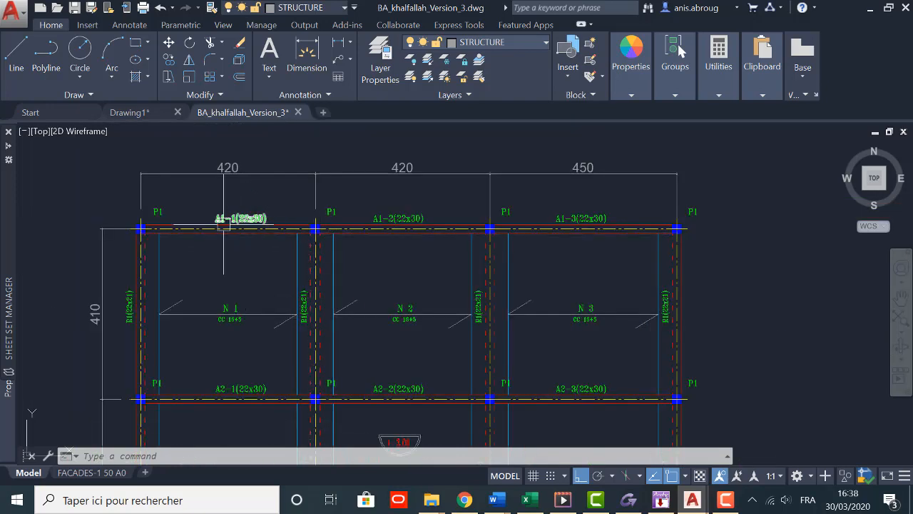
scroll(258, 227, up, 2)
scroll(181, 247, down, 2)
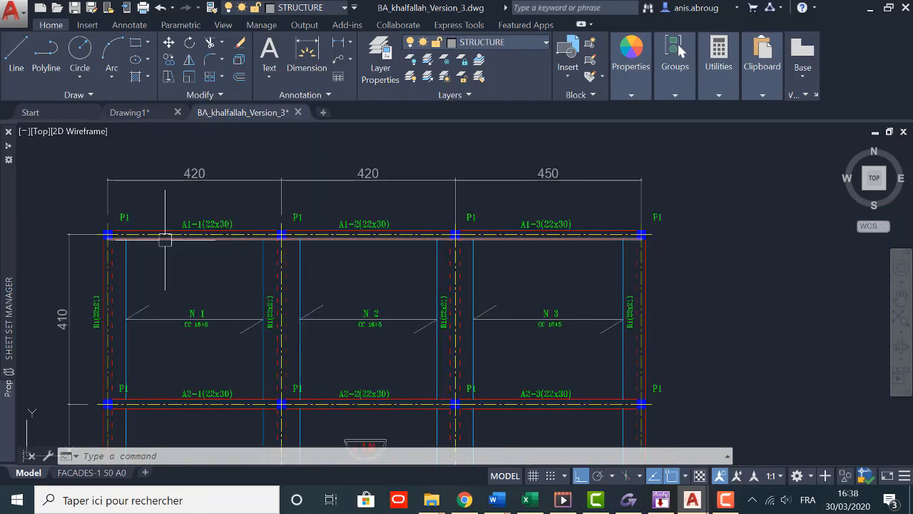
scroll(535, 225, down, 1)
middle_drag(398, 293, 392, 243)
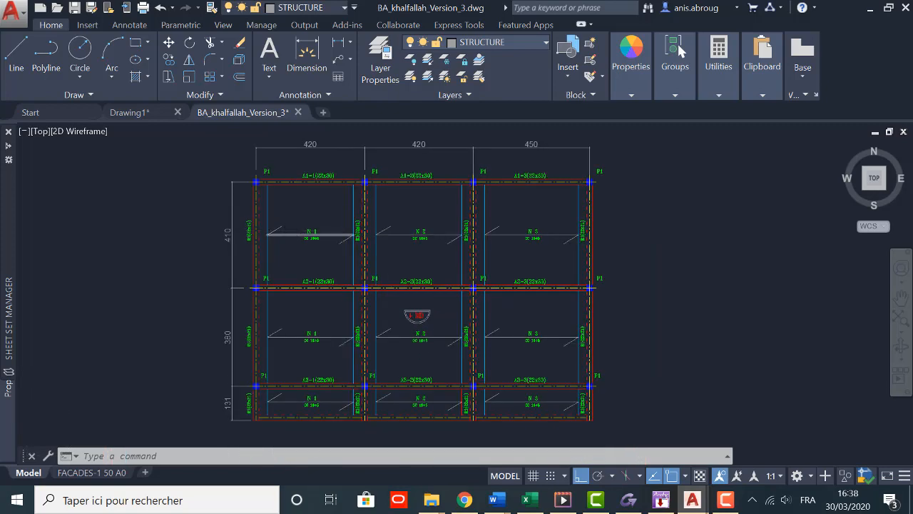
Step: Examine the vertical R1 (22x21) members between the column rows, including their edge lines and labels
scroll(288, 237, up, 2)
scroll(214, 263, up, 1)
scroll(202, 265, down, 2)
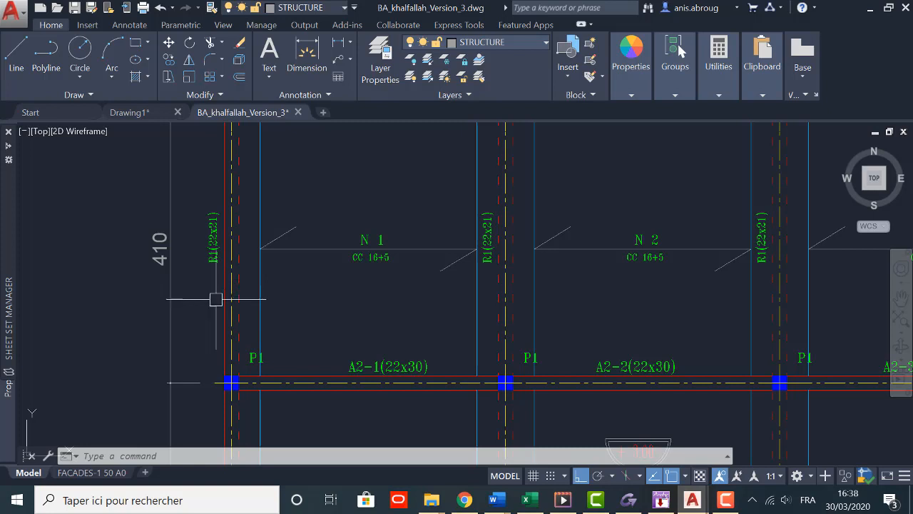
scroll(212, 289, up, 1)
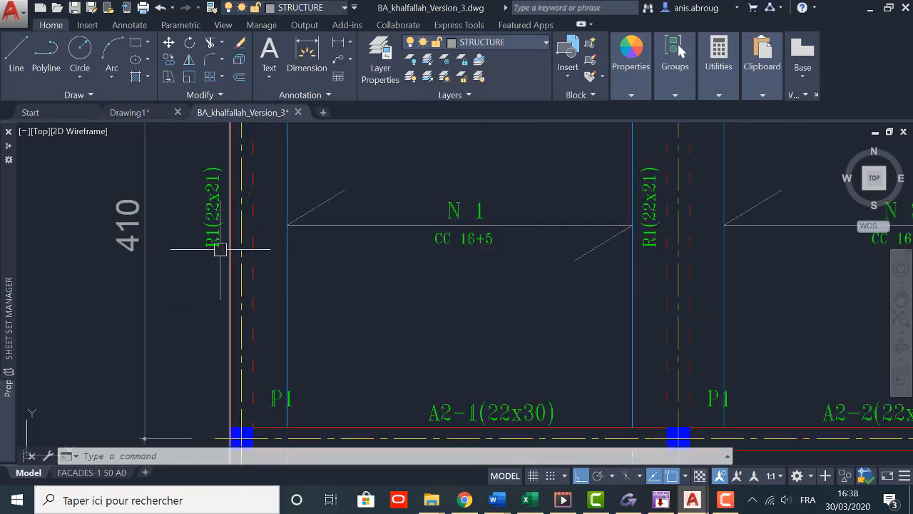
scroll(214, 189, down, 1)
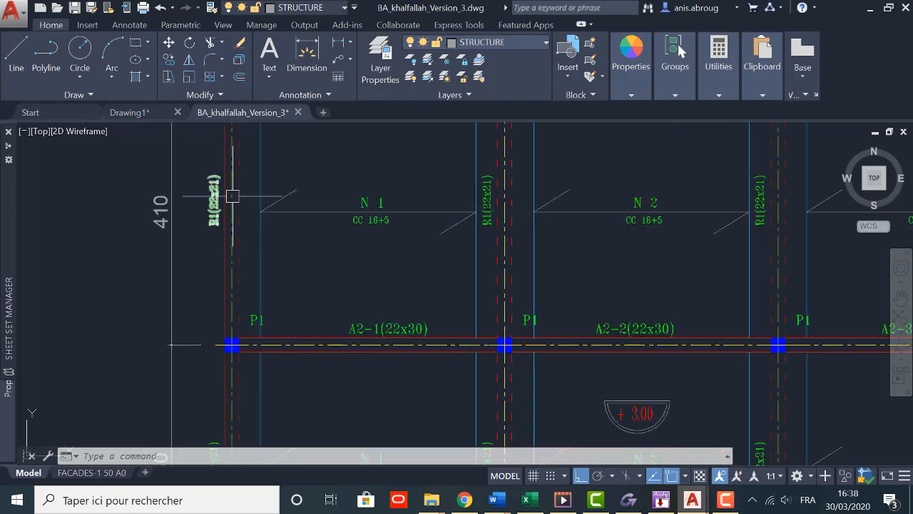
mouse_move(186, 275)
middle_down()
mouse_move(171, 249)
mouse_move(147, 240)
middle_up()
scroll(265, 226, down, 1)
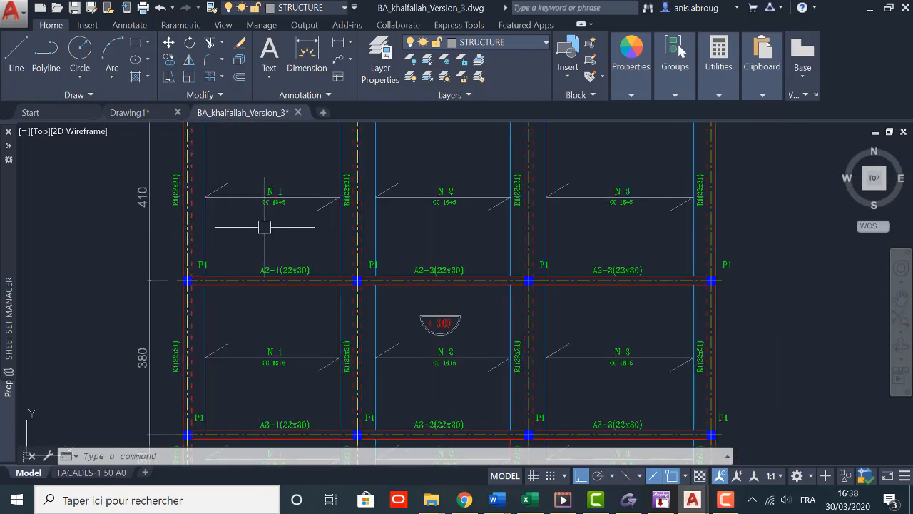
scroll(299, 255, up, 2)
scroll(264, 248, down, 1)
scroll(264, 248, down, 1)
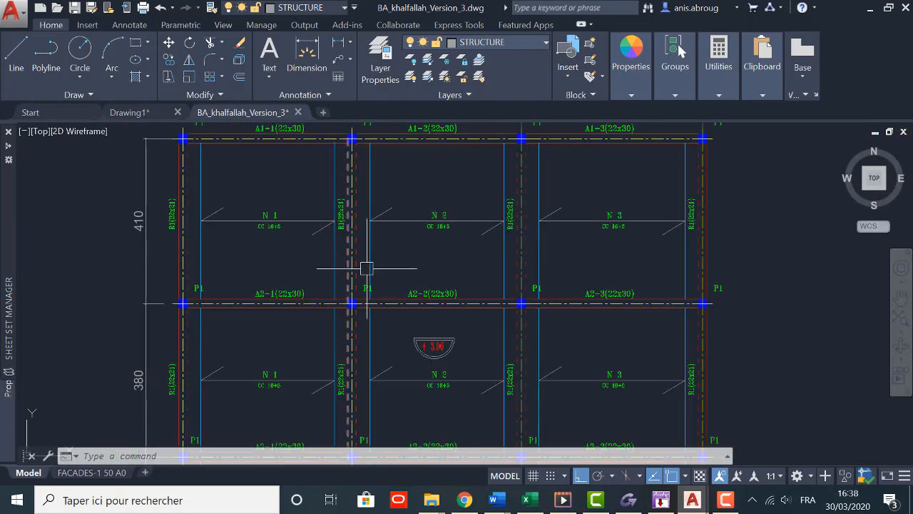
middle_drag(265, 250, 258, 233)
scroll(286, 232, down, 1)
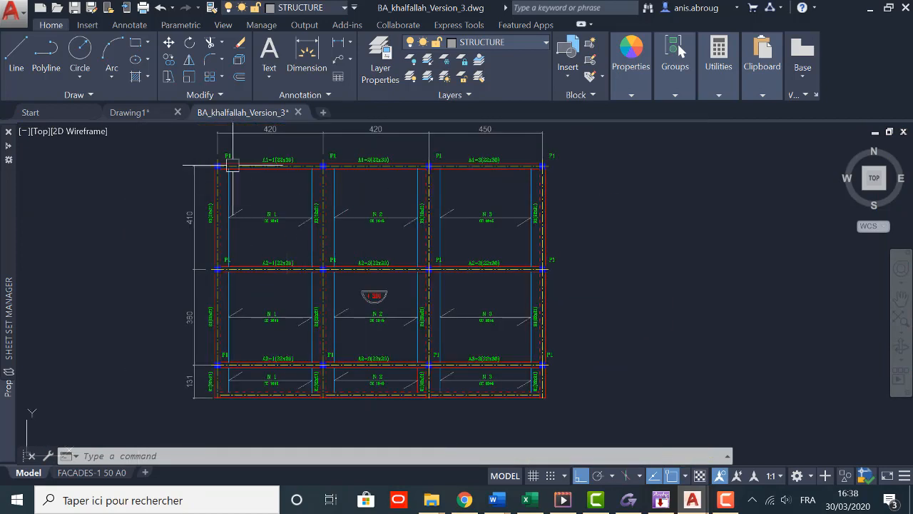
Step: Examine the N 1, N 2 and N 3 slab panels, including their CC 16+5 labels and span direction marks
scroll(259, 229, up, 2)
scroll(357, 235, up, 1)
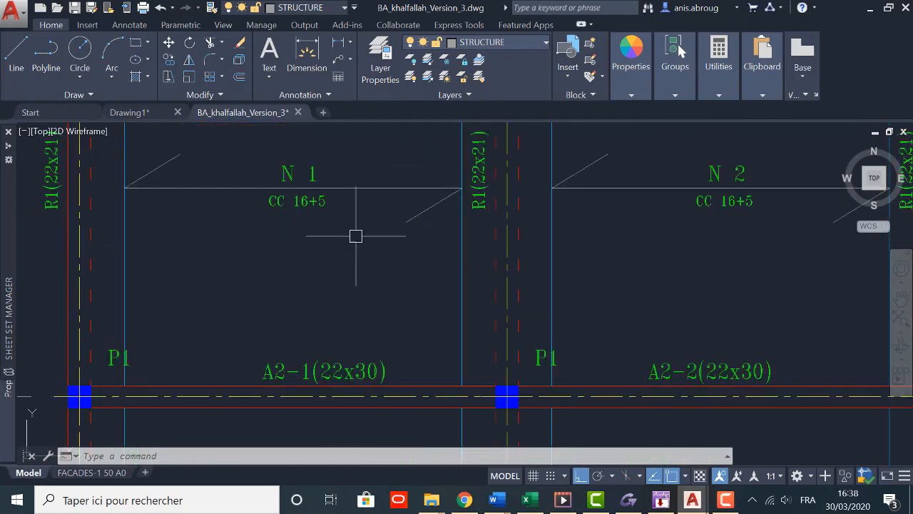
scroll(309, 249, down, 1)
middle_drag(310, 249, 285, 311)
scroll(285, 294, up, 1)
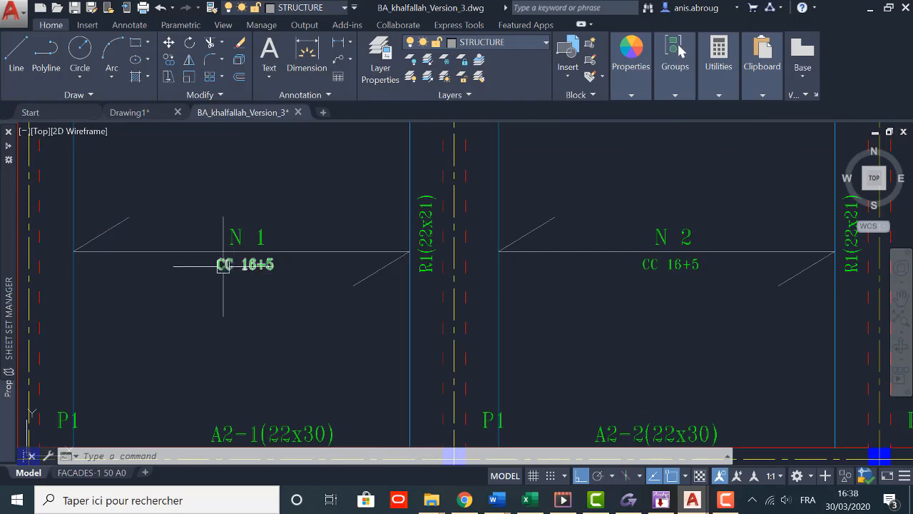
scroll(188, 264, down, 1)
scroll(169, 249, down, 1)
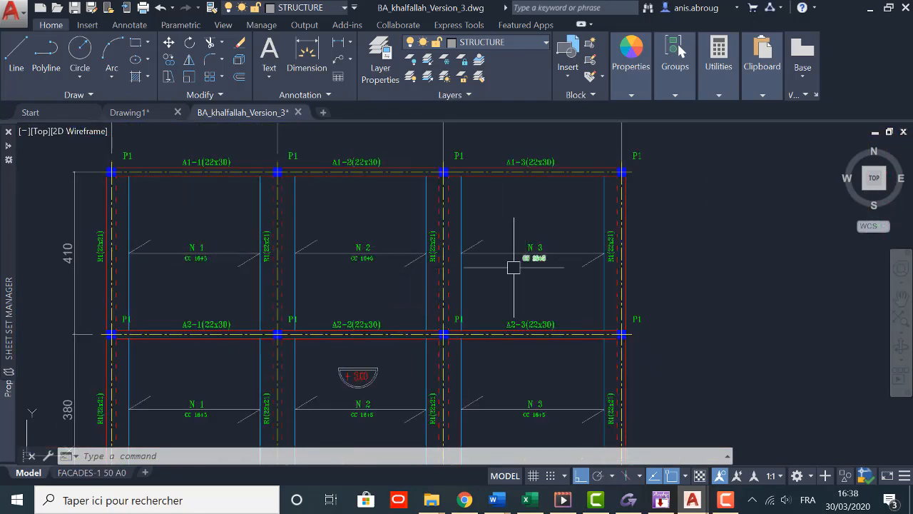
middle_drag(396, 339, 421, 222)
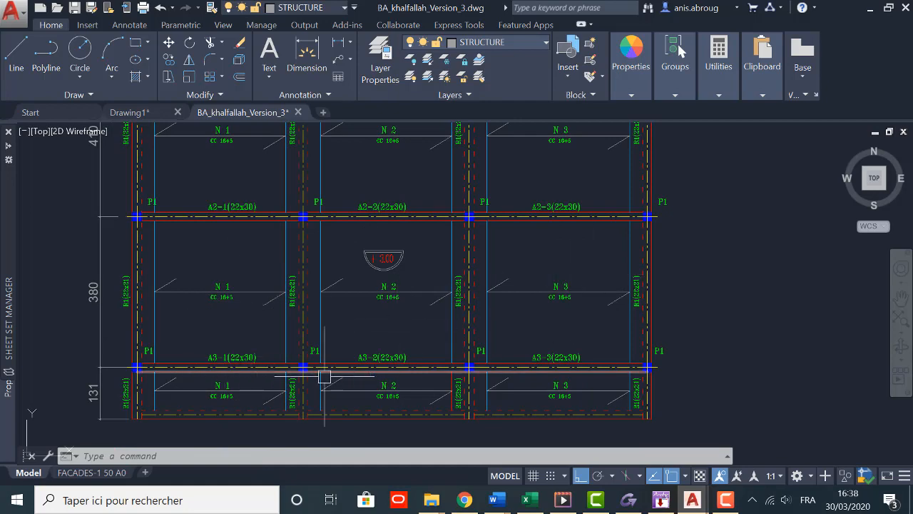
Step: Stretch the lower extension point of the vertical dimension below the A3 beam row slightly upward along the R1 axis
scroll(194, 322, down, 1)
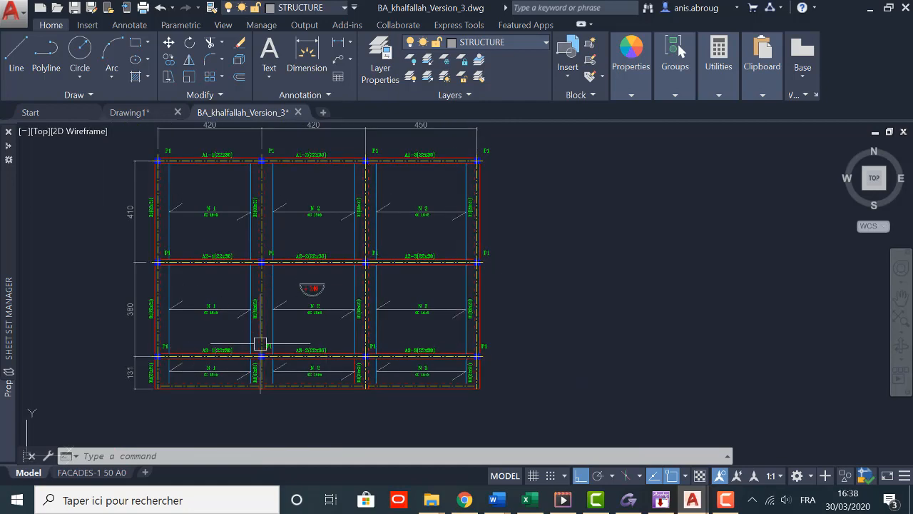
scroll(126, 385, up, 3)
middle_drag(220, 382, 214, 339)
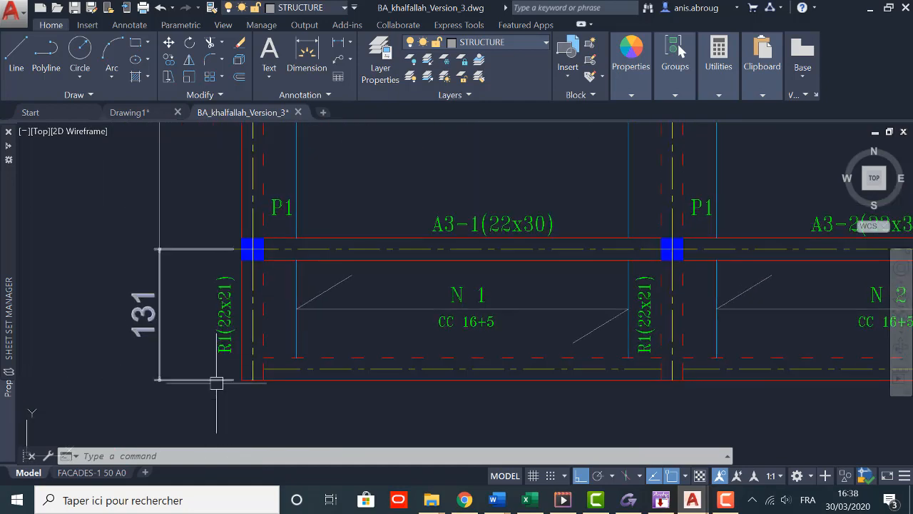
click(217, 380)
scroll(216, 383, up, 1)
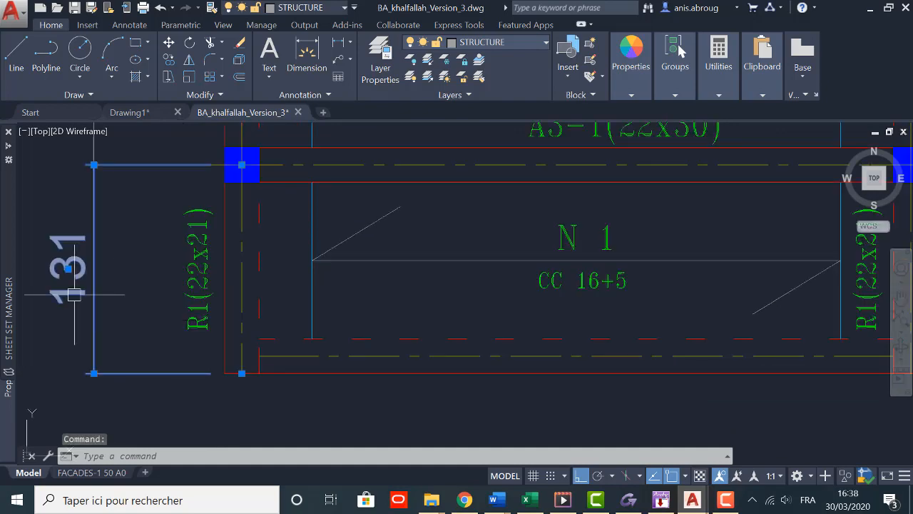
scroll(84, 253, down, 2)
scroll(171, 322, up, 2)
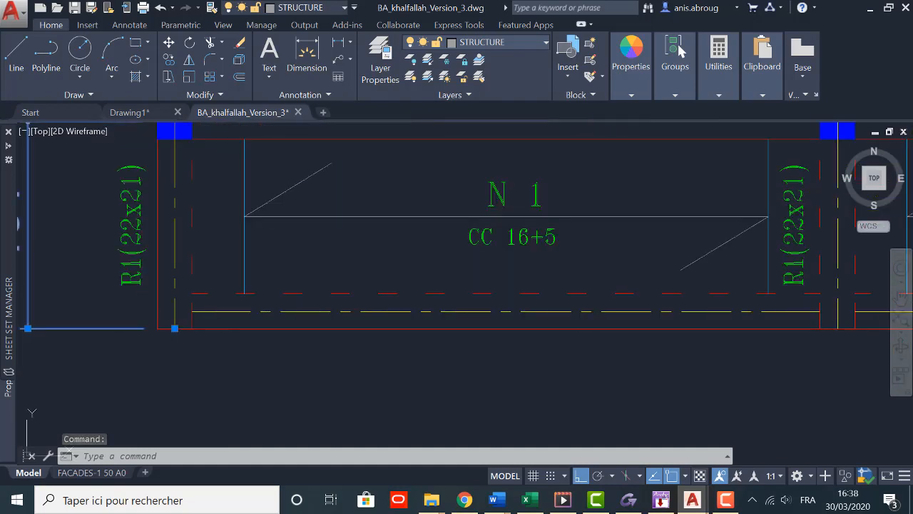
click(175, 329)
click(173, 321)
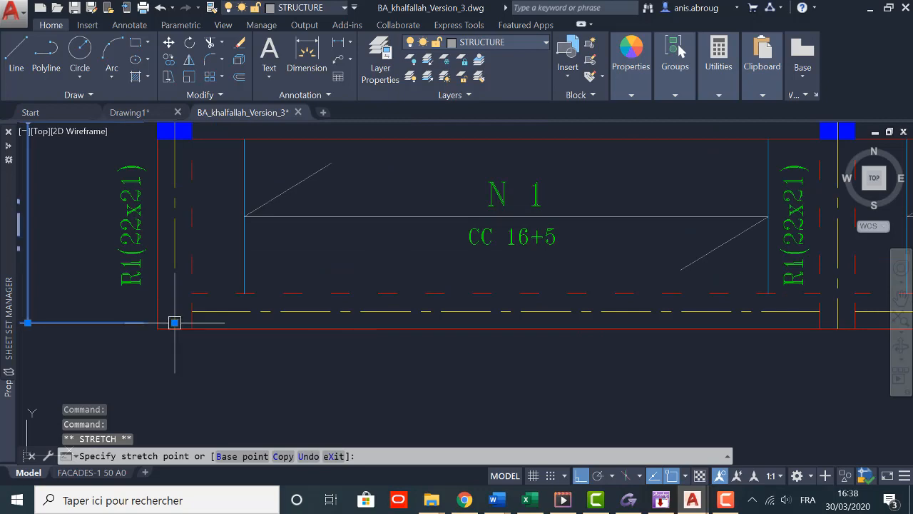
scroll(268, 352, down, 2)
key(Escape)
scroll(133, 314, up, 1)
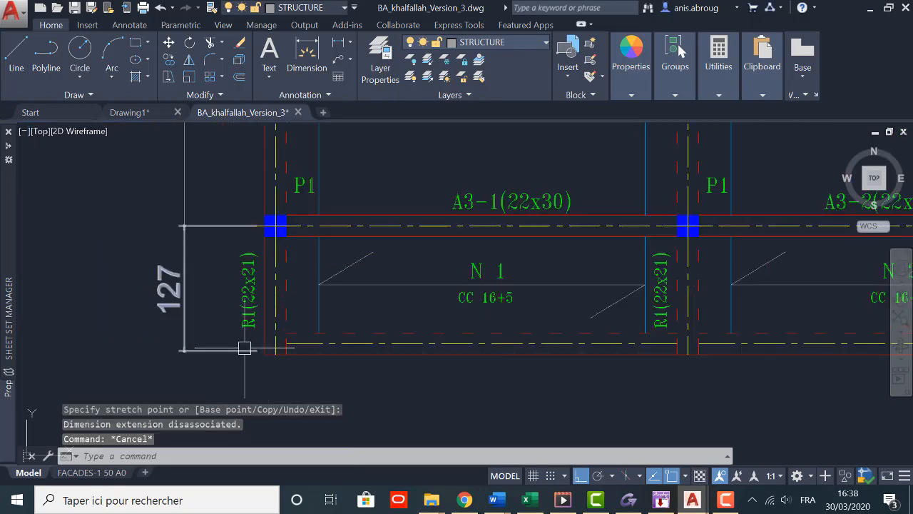
Step: Move the lower extension point of the dimension below the A3 beam row to the slab's outer edge
scroll(321, 356, up, 2)
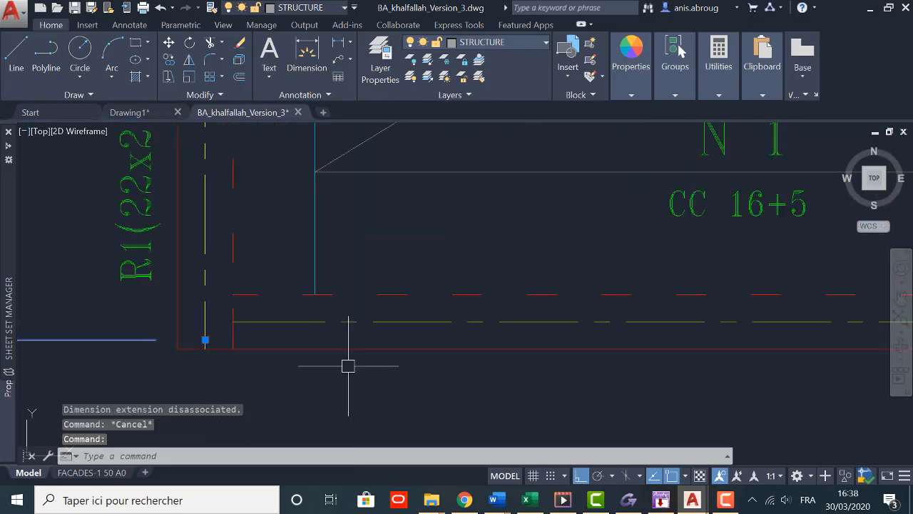
click(205, 340)
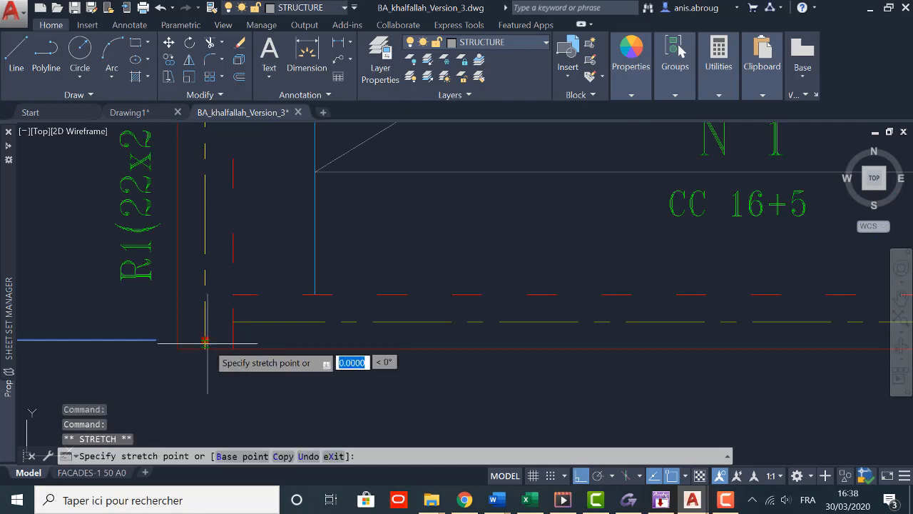
scroll(333, 378, down, 3)
key(Escape)
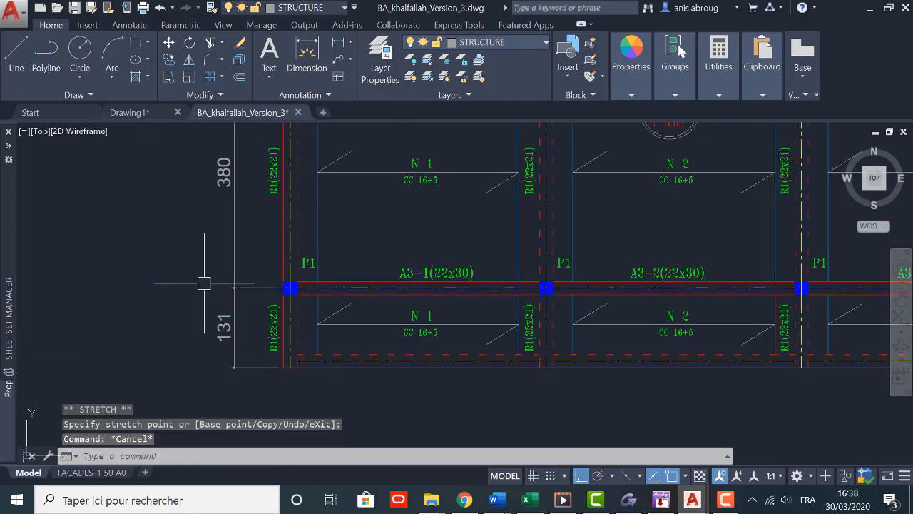
Step: Examine the span dimensions between column axes along the plan's upper edge and down its side
scroll(207, 307, down, 3)
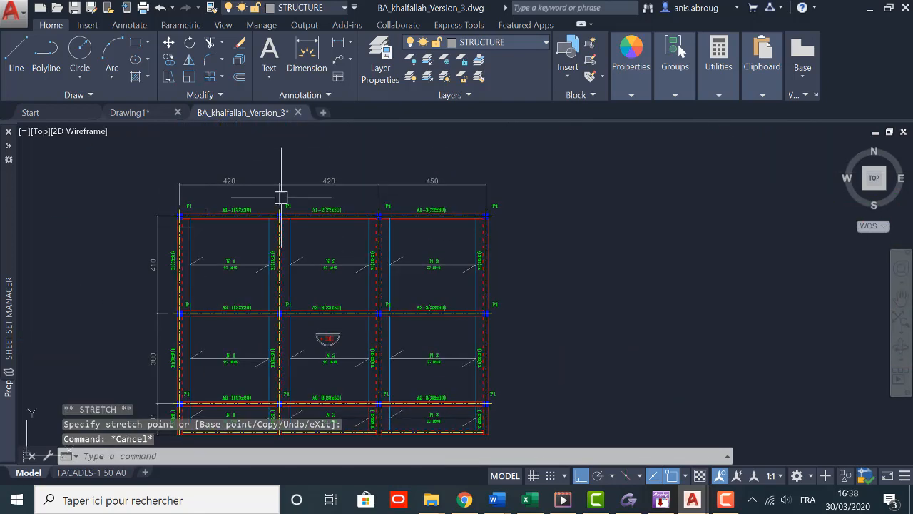
scroll(285, 203, up, 2)
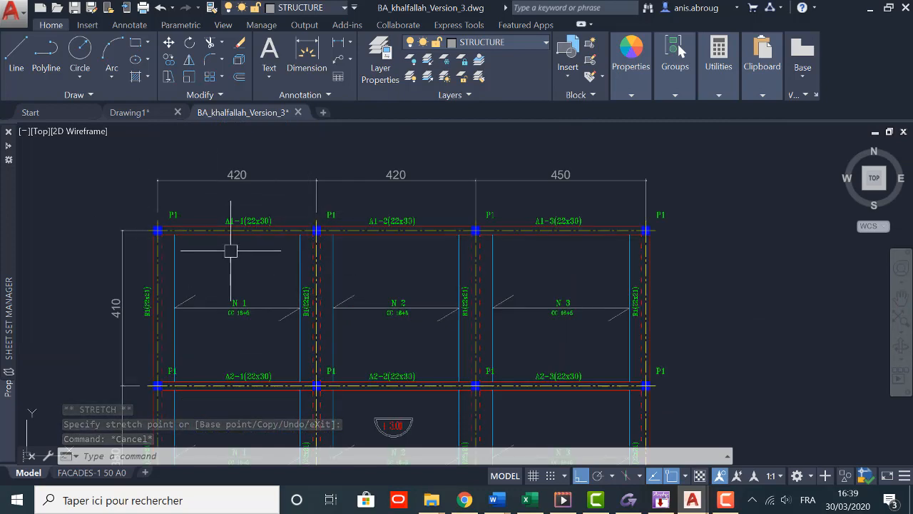
middle_drag(230, 251, 233, 268)
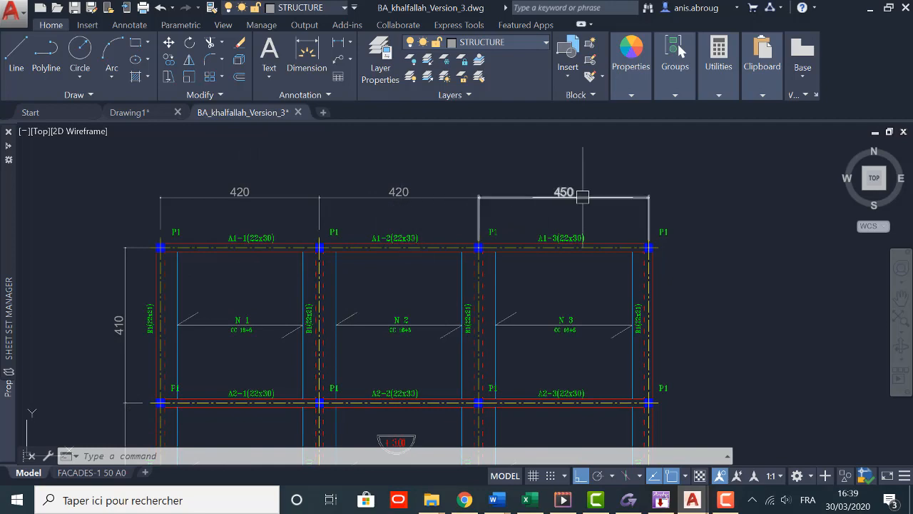
middle_drag(563, 222, 597, 176)
middle_drag(191, 318, 240, 244)
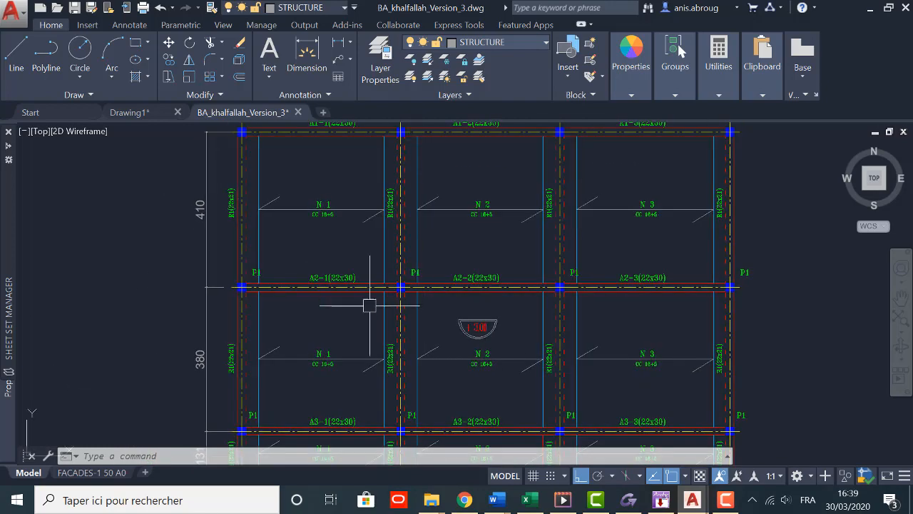
scroll(317, 274, down, 2)
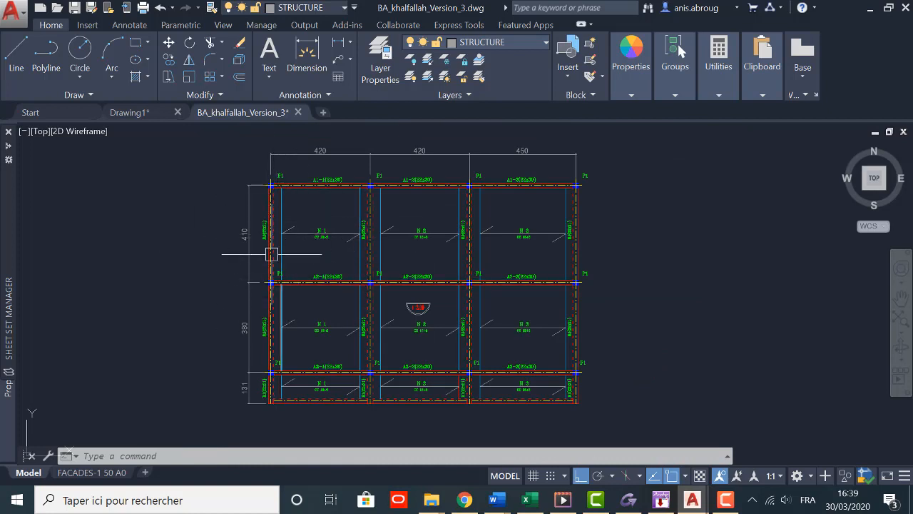
scroll(270, 254, up, 2)
scroll(263, 302, down, 2)
middle_drag(258, 324, 258, 283)
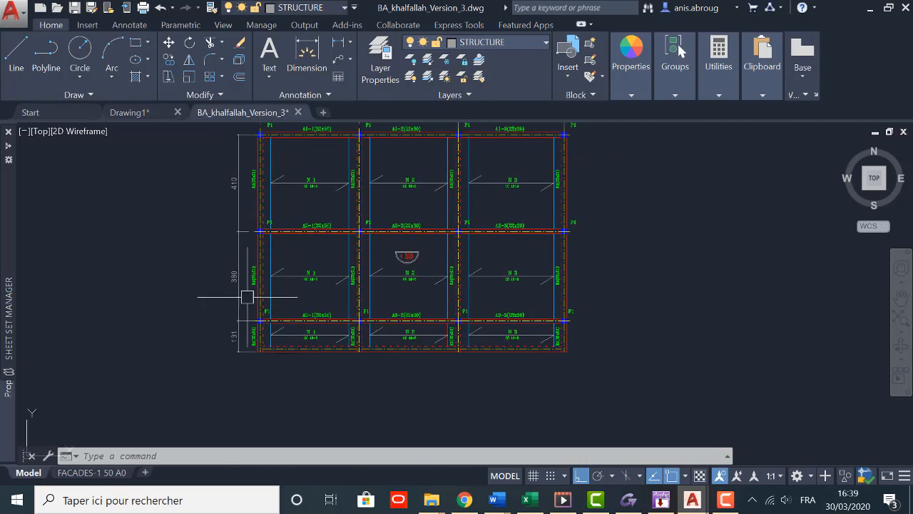
scroll(247, 316, up, 2)
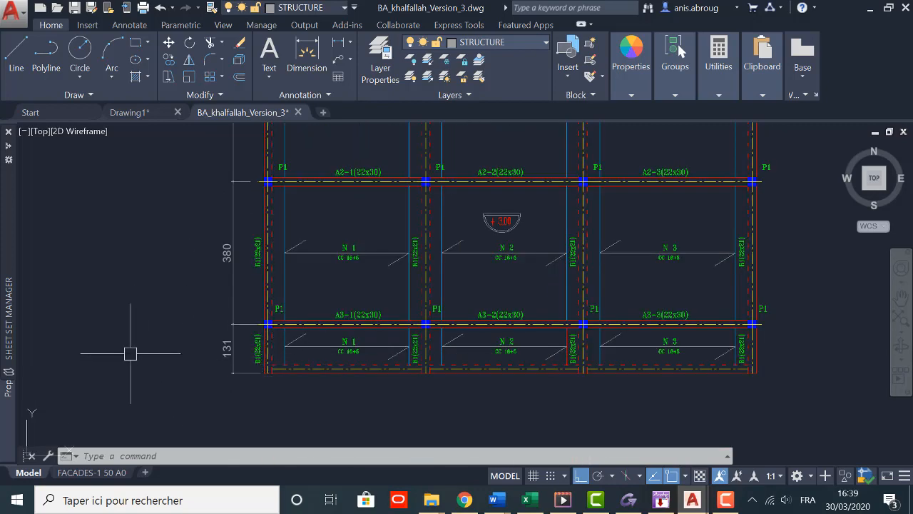
scroll(300, 371, down, 2)
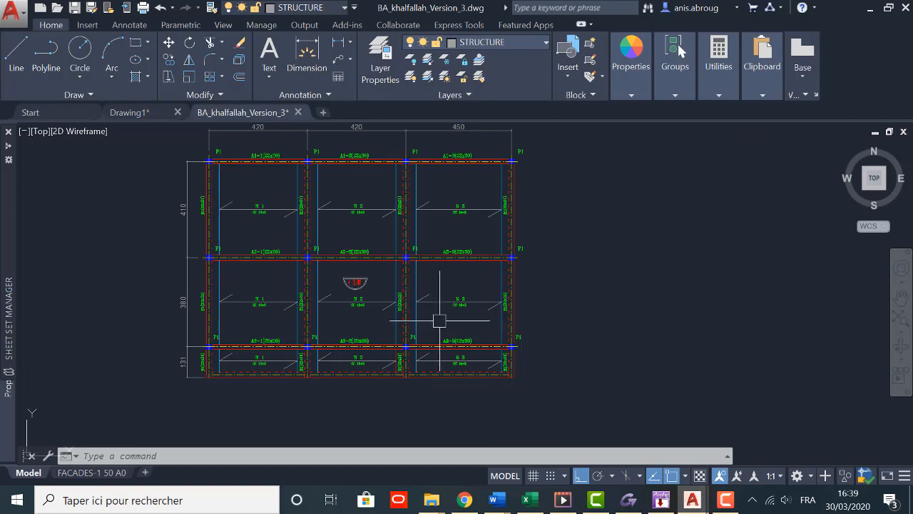
middle_drag(440, 321, 451, 331)
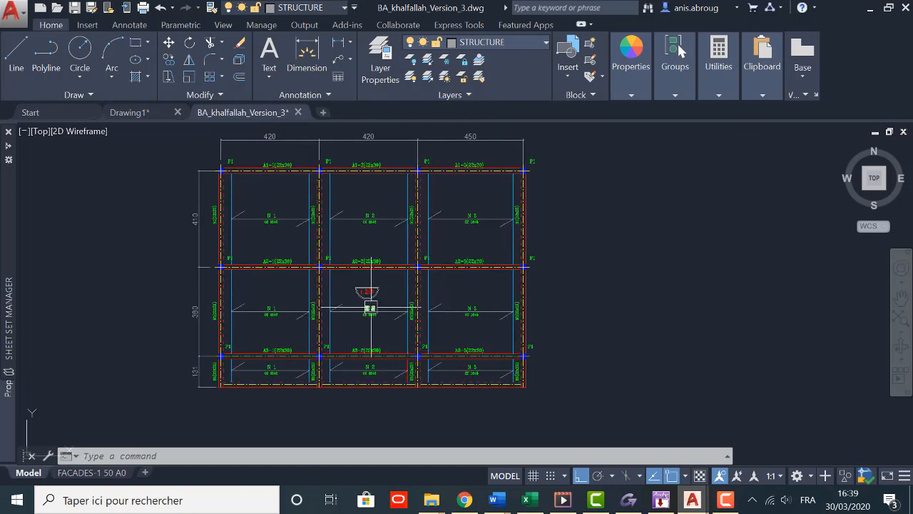
Step: Switch to Arche 2020 - Ossature and display the drawing grid around the origin axes
click(663, 503)
click(458, 280)
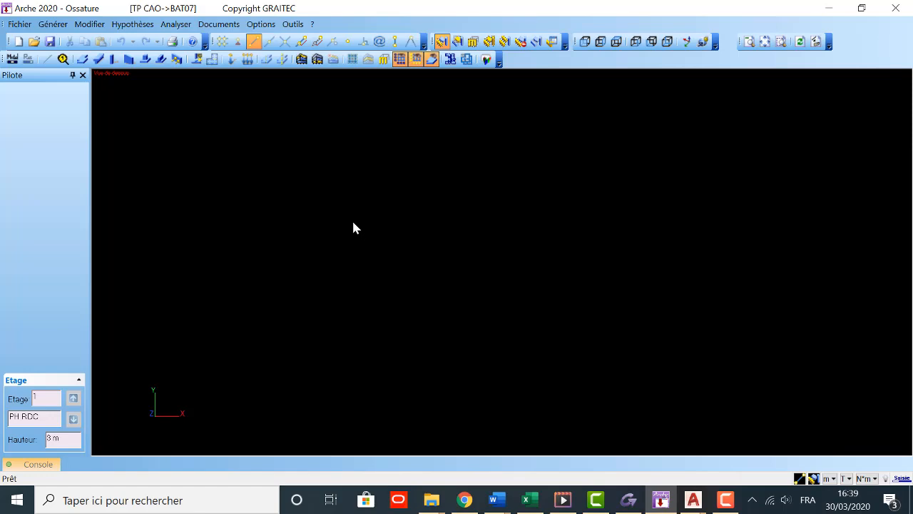
click(351, 60)
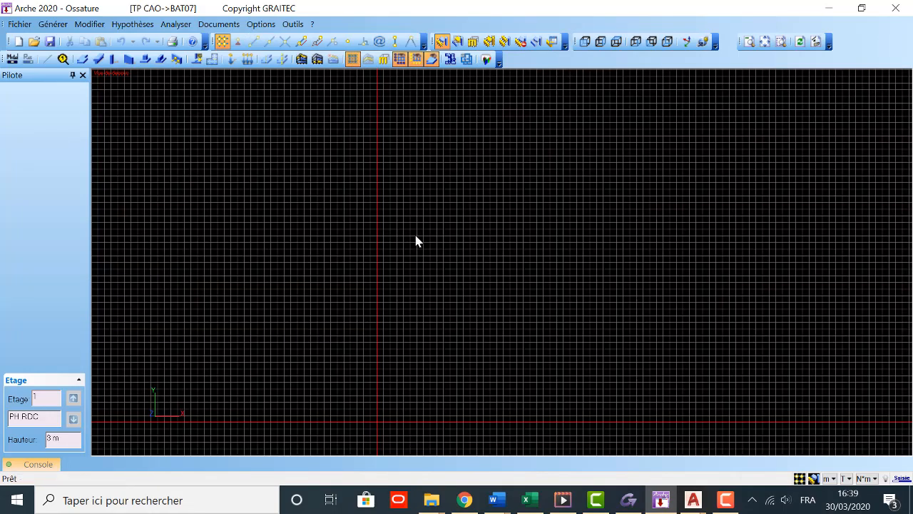
middle_drag(415, 236, 434, 290)
middle_drag(486, 367, 441, 302)
scroll(404, 322, up, 1)
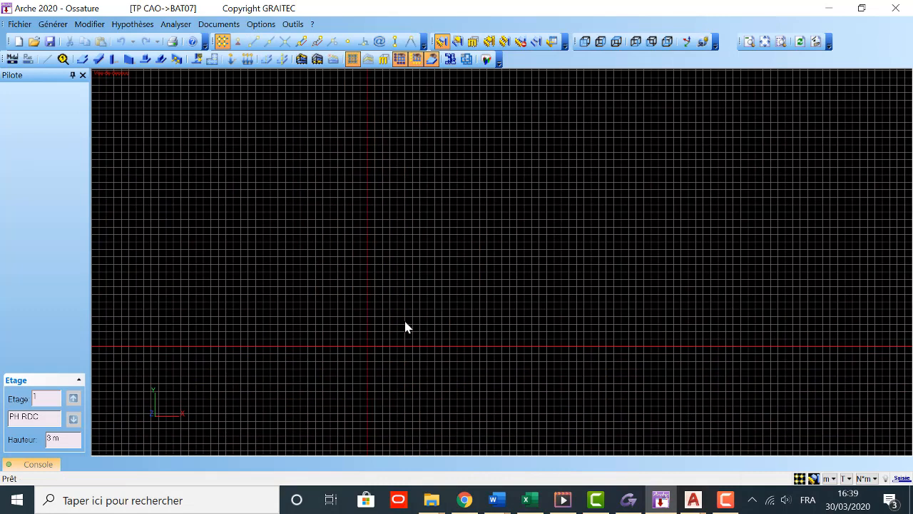
scroll(414, 328, up, 2)
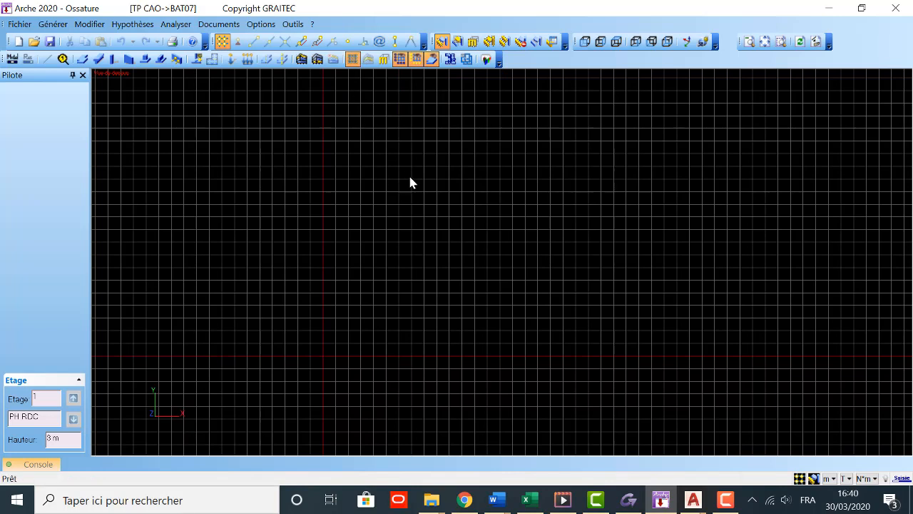
middle_drag(346, 273, 337, 230)
scroll(351, 243, up, 2)
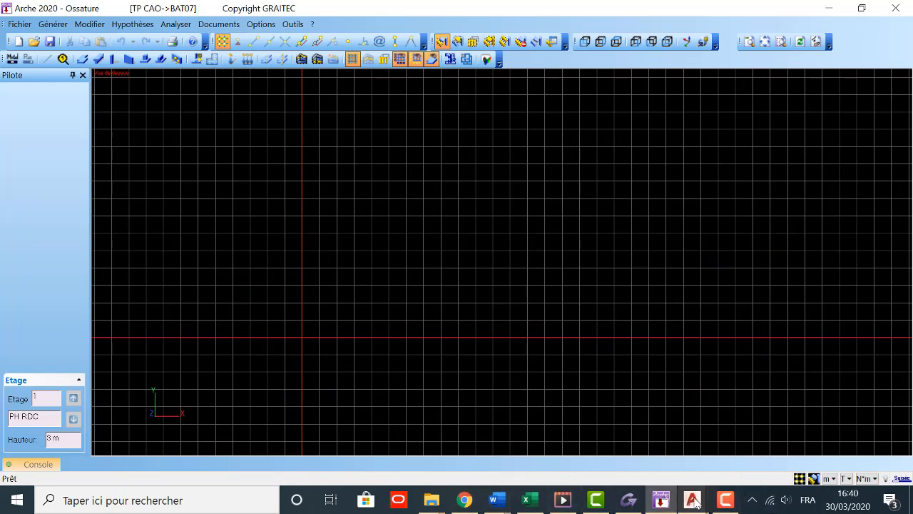
Step: Switch to AutoCAD to check the structural plan, and return to Arche Ossature
mouse_move(697, 503)
click(744, 453)
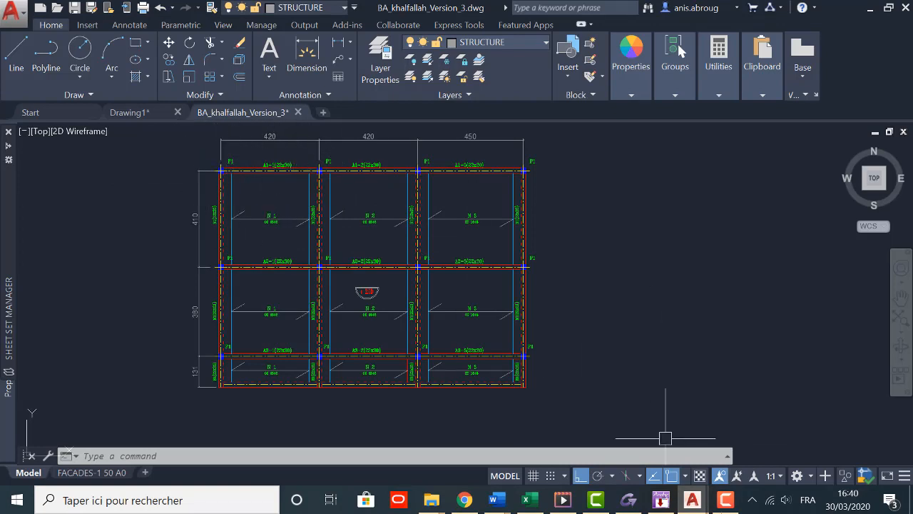
click(661, 500)
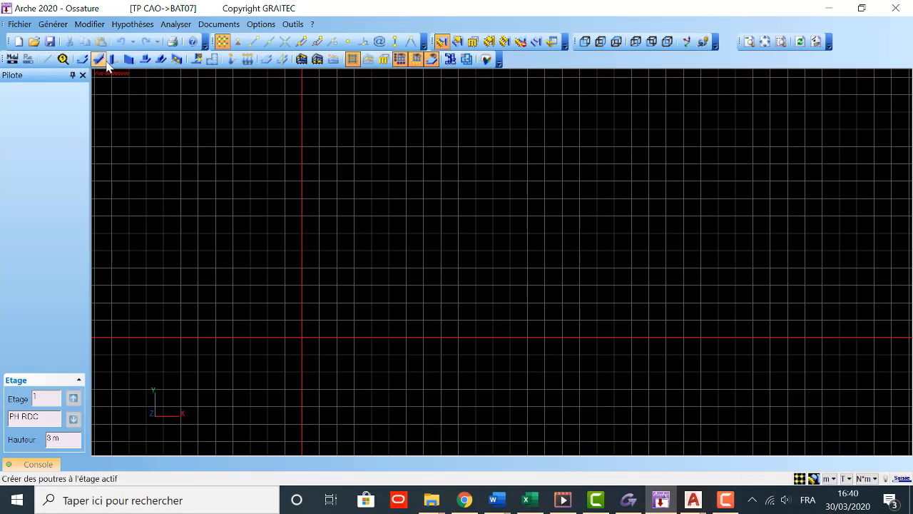
Step: Start a new column (Poteau) with element family Aucune, material BETON and shape Carré
click(154, 62)
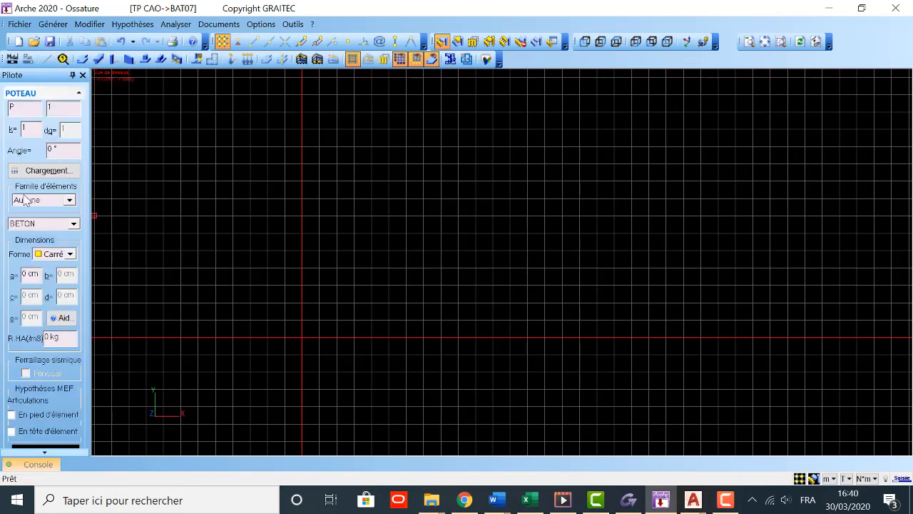
click(69, 201)
click(70, 204)
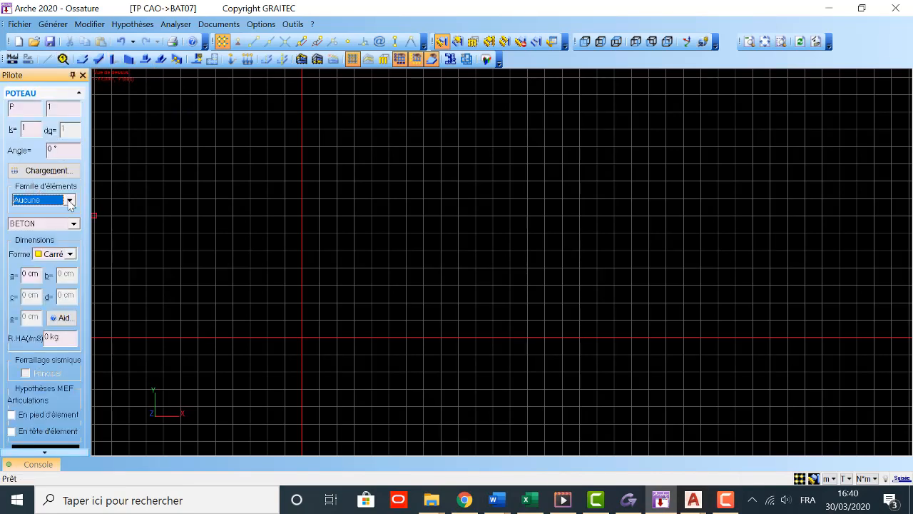
click(37, 227)
click(37, 235)
click(60, 254)
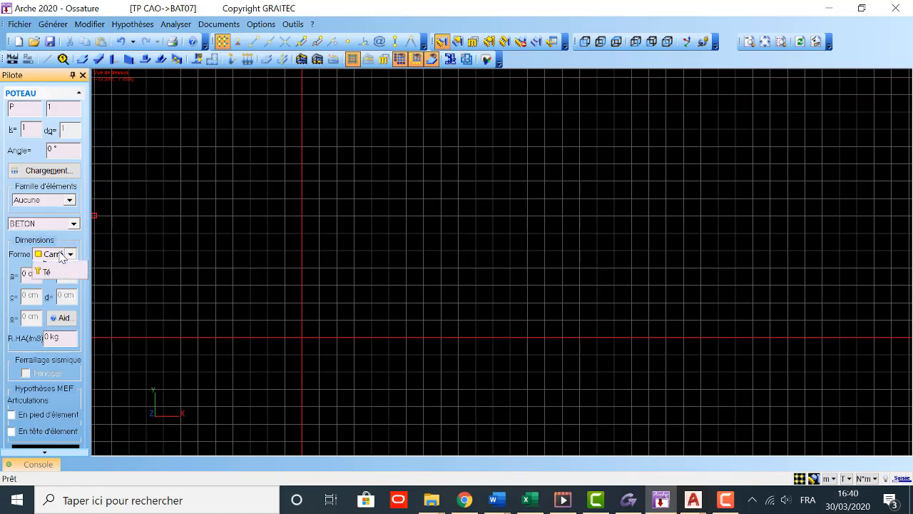
click(62, 265)
Step: Set the column's side a to 22 cm and place it two grid squares right of and seven above the origin
click(36, 274)
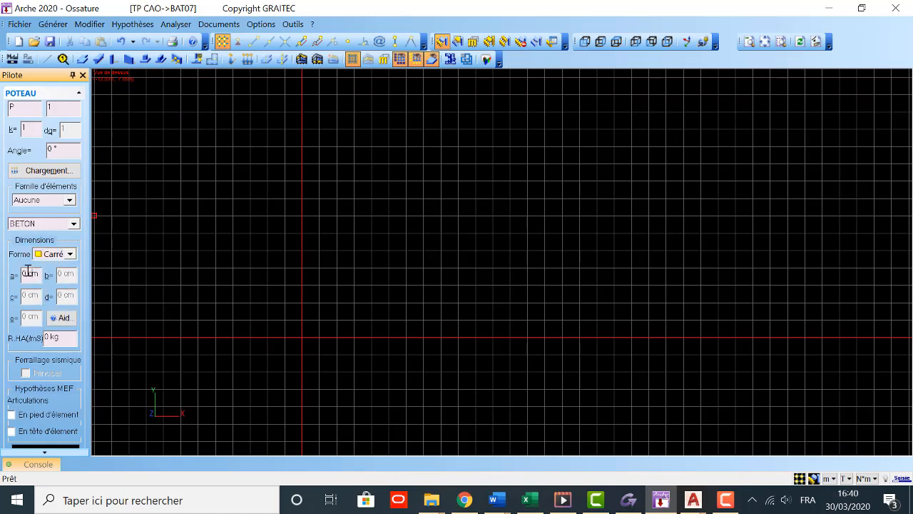
double_click(25, 273)
text(22)
click(337, 215)
key(Escape)
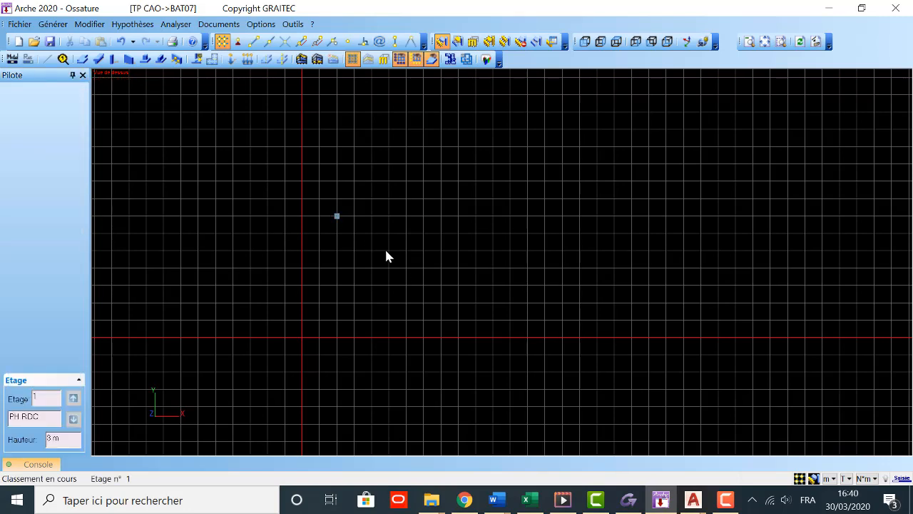
Step: Hide the drawing grid around the placed column
scroll(302, 187, up, 2)
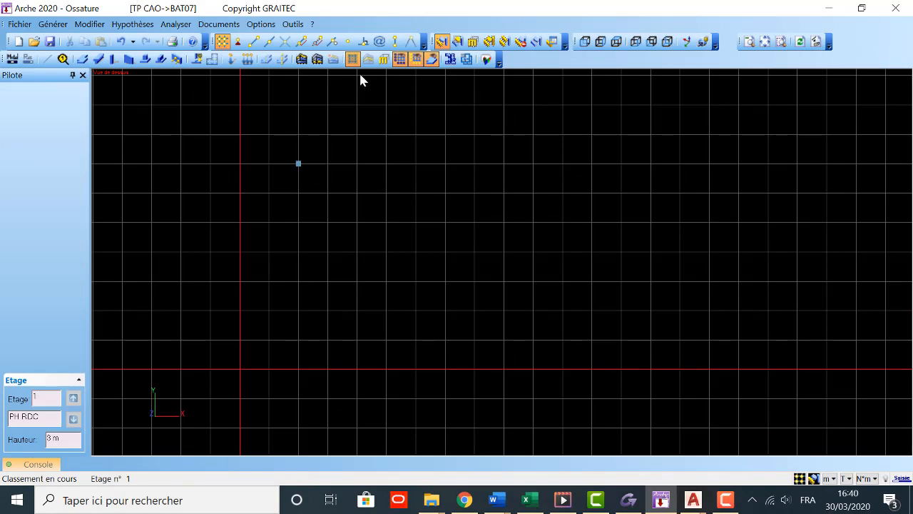
click(352, 59)
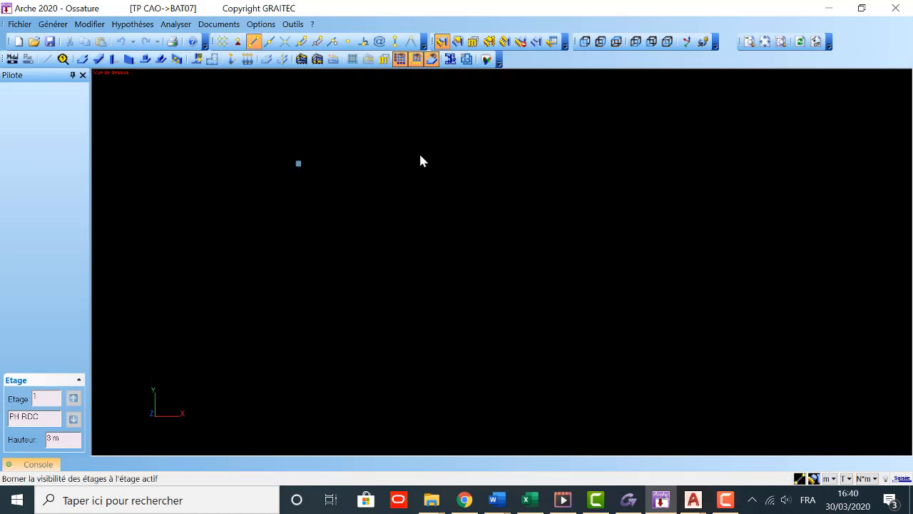
Step: Check the first bay width on the AutoCAD plan and copy the column in the plane with dx 4.2 m in Arche Ossature
click(301, 163)
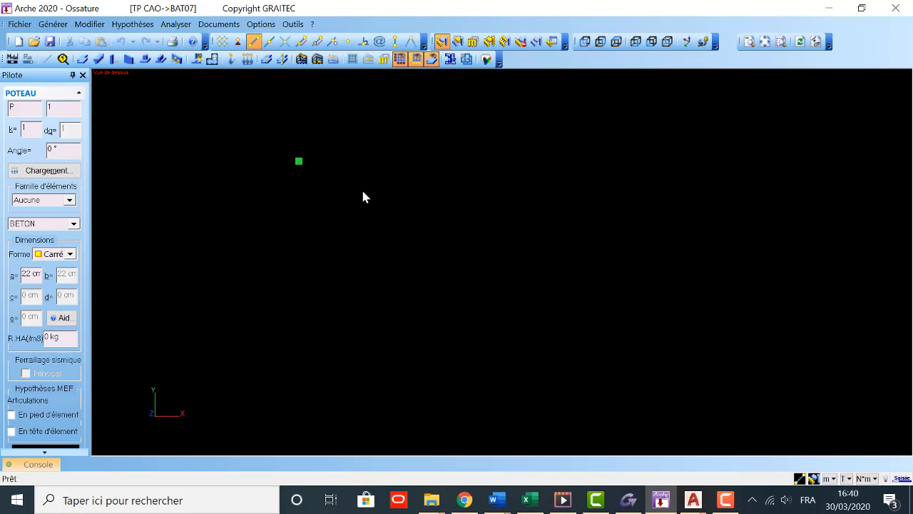
click(89, 23)
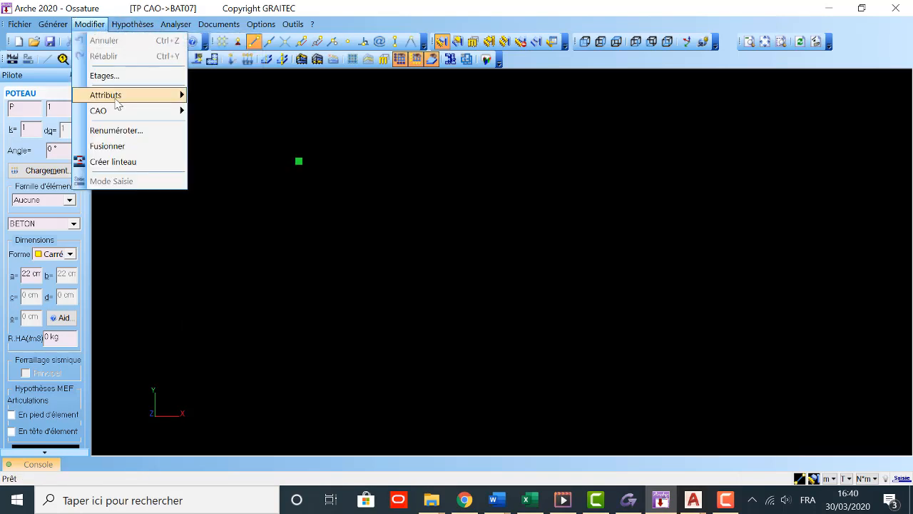
mouse_move(120, 114)
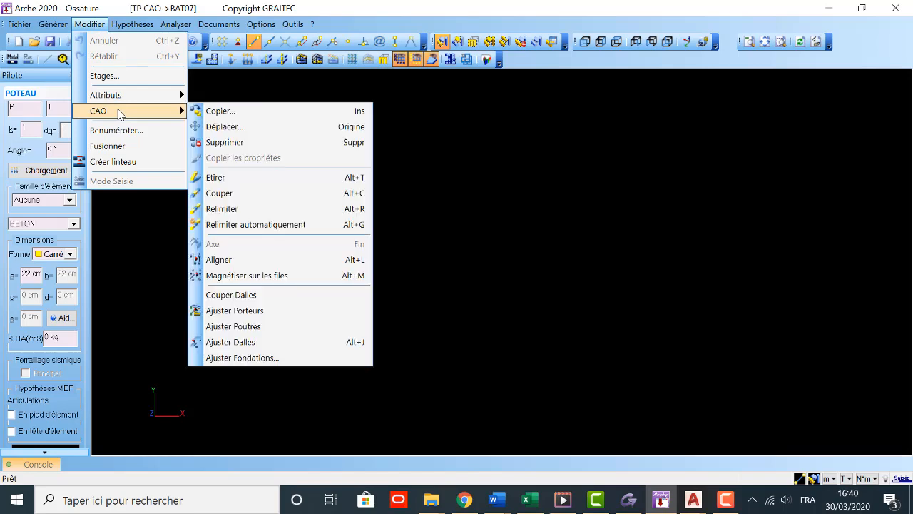
click(241, 111)
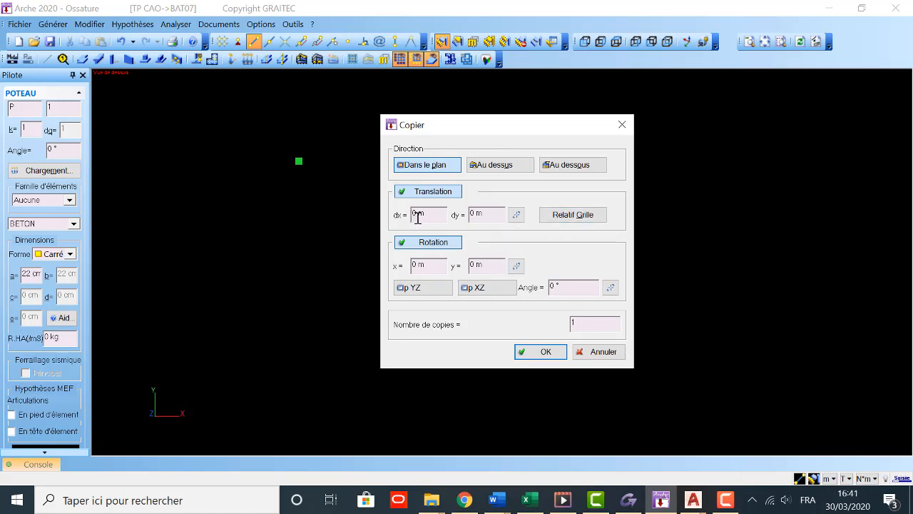
click(692, 499)
click(736, 433)
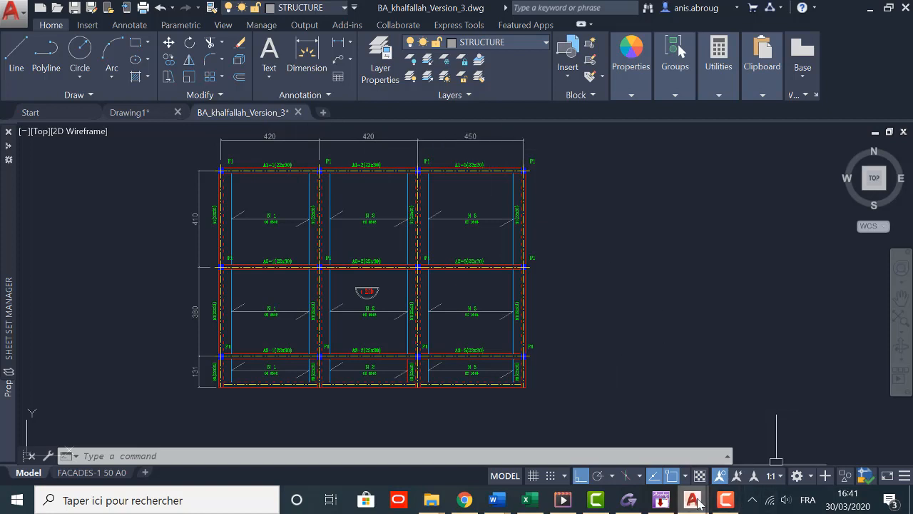
mouse_move(698, 504)
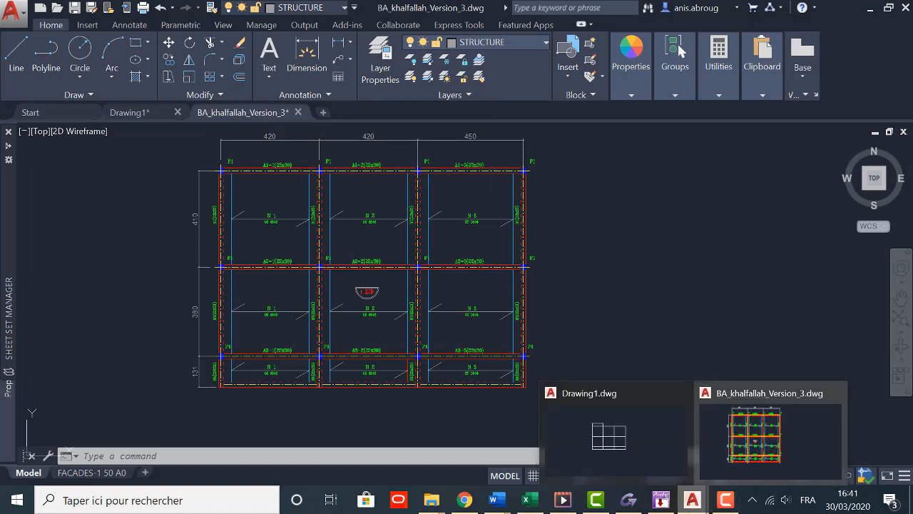
click(660, 500)
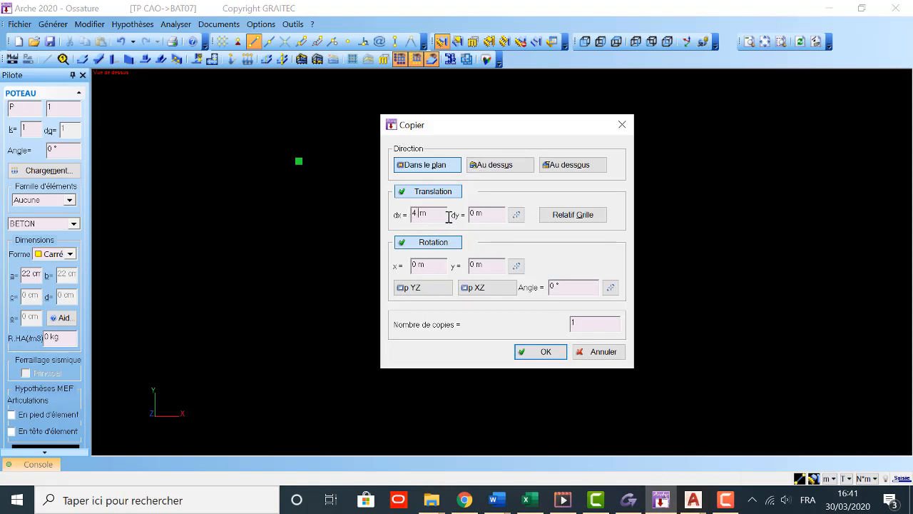
click(534, 352)
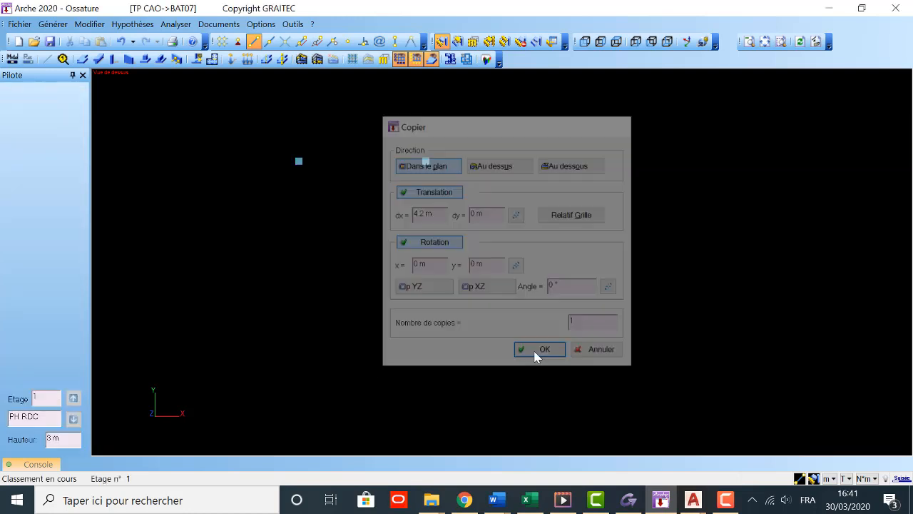
Step: Copy the second column in the plane with dx 4.2 m to create the third column
click(428, 170)
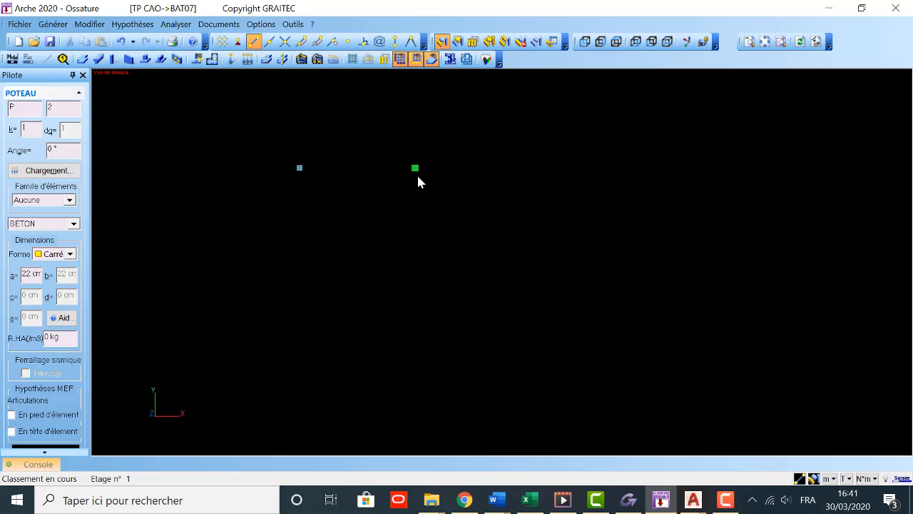
key(ctrl+c)
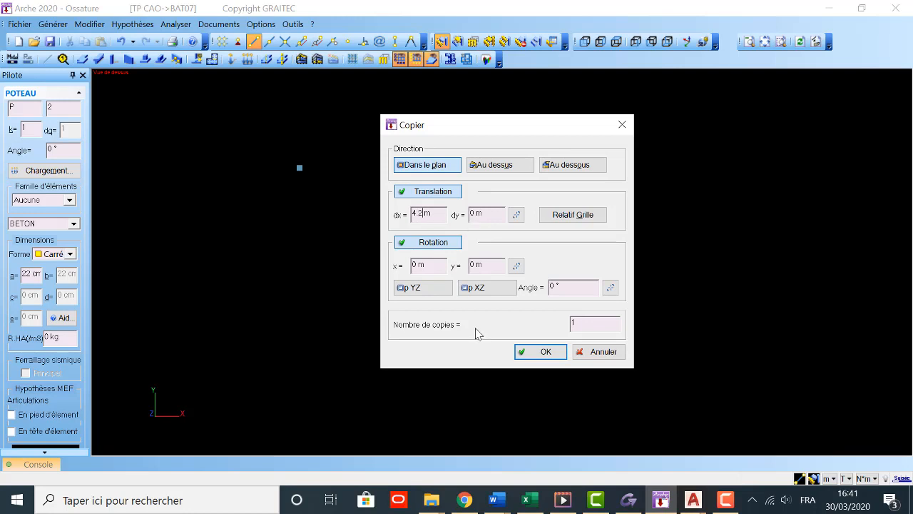
click(540, 351)
Step: Copy the third column in the plane with dx 4.5 m to complete the row of four
click(529, 173)
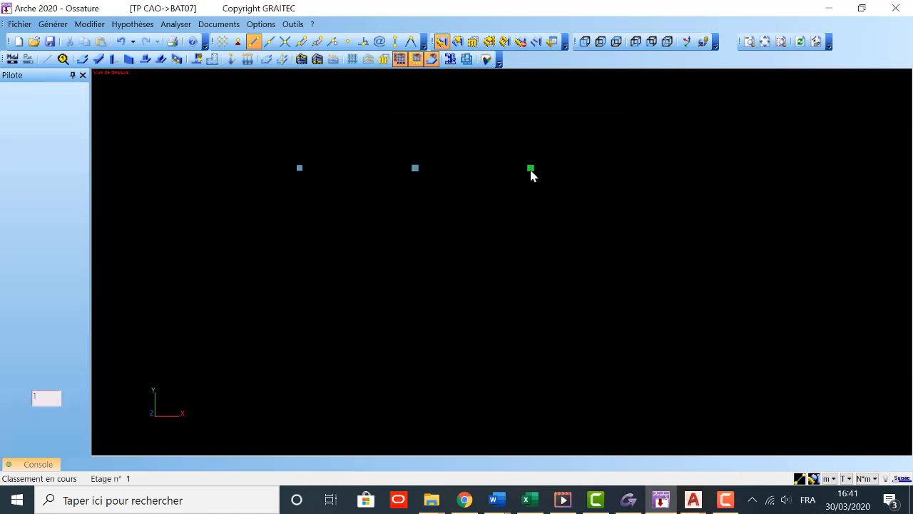
key(ctrl+c)
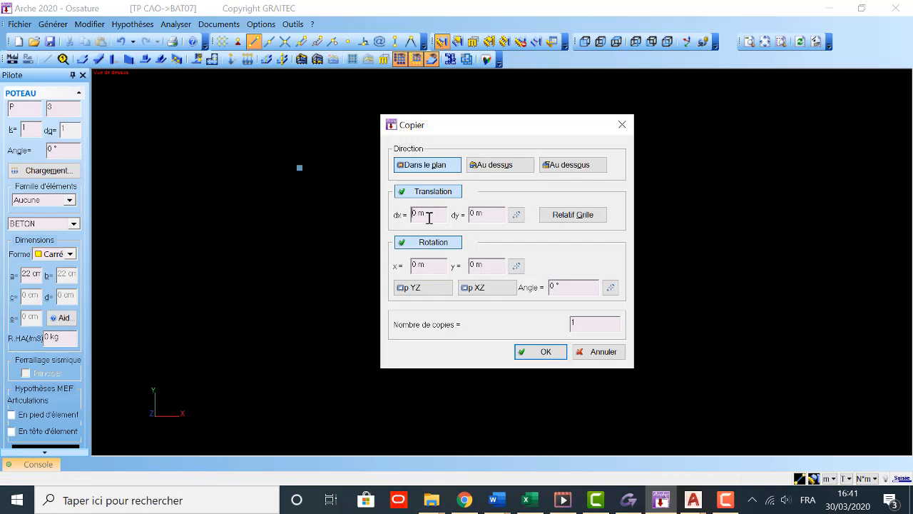
text(4.5)
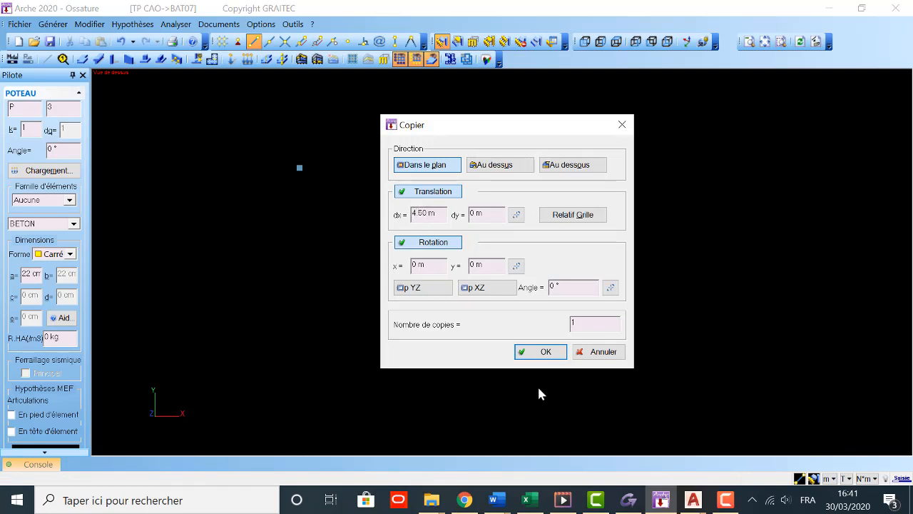
click(545, 358)
scroll(535, 314, down, 3)
middle_drag(551, 292, 429, 291)
scroll(237, 204, up, 1)
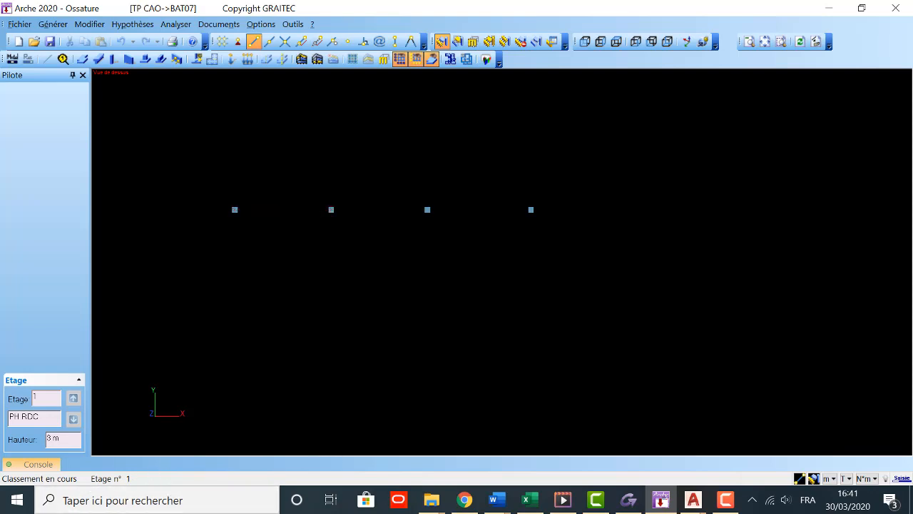
Step: Show the Console with the distance read-outs and keep it docked open below the drawing
click(40, 470)
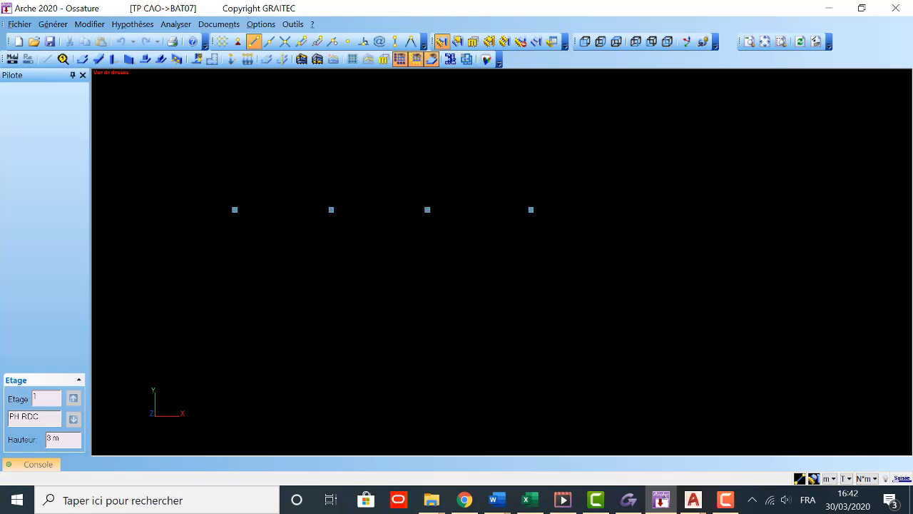
mouse_move(43, 468)
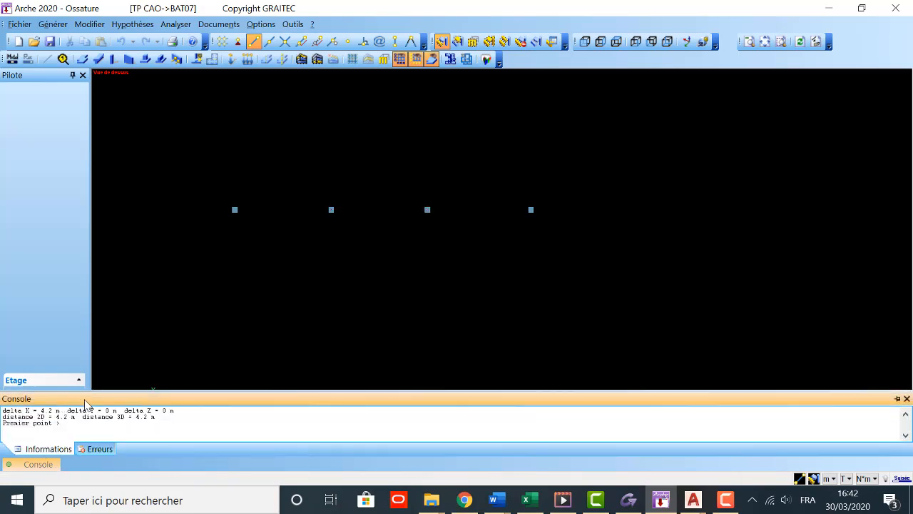
right_click(76, 397)
click(898, 401)
click(897, 398)
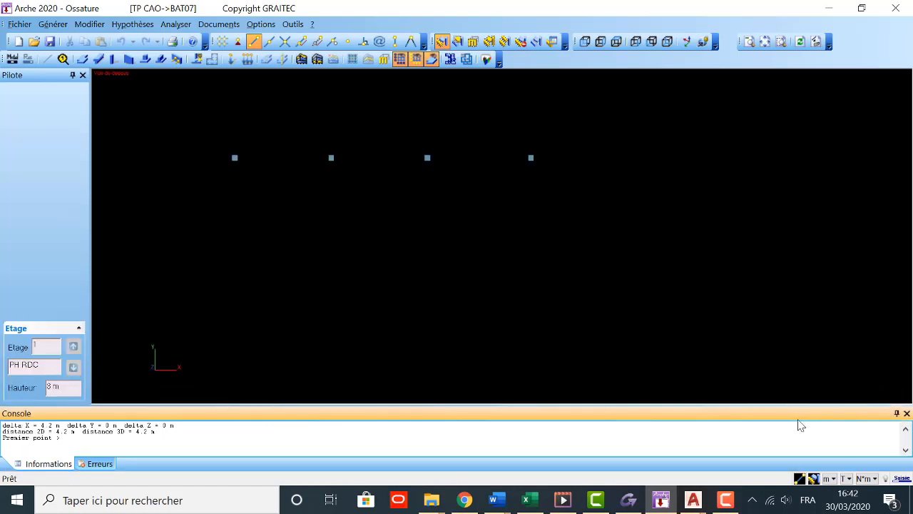
Step: Measure the distance between the third and fourth columns of the row
key(Escape)
key(Return)
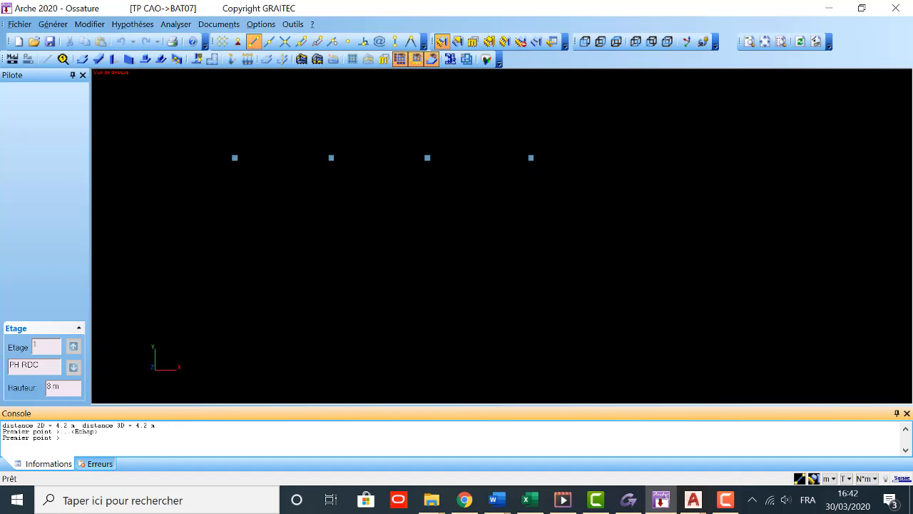
click(427, 157)
click(531, 157)
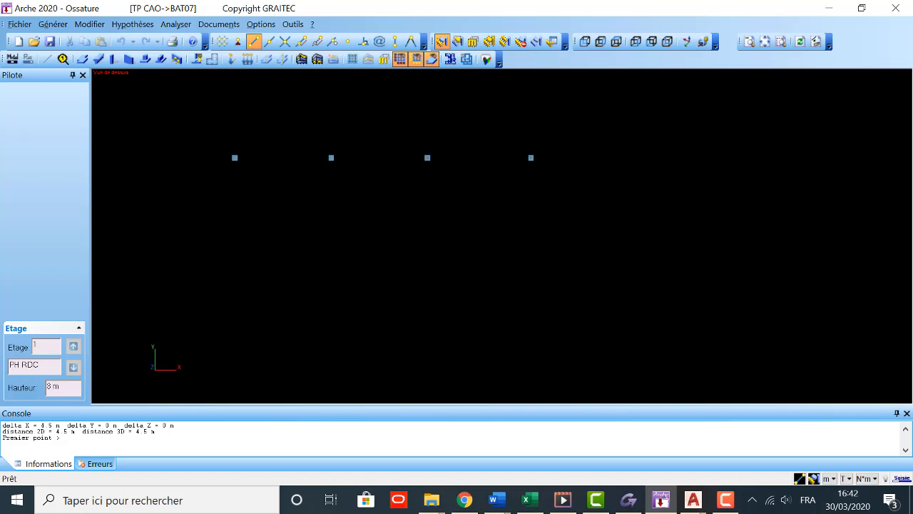
key(Escape)
Step: Switch to the structural plan in AutoCAD to check the spacing between column rows, and return to Arche Ossature
scroll(475, 288, down, 1)
middle_drag(432, 246, 405, 174)
scroll(573, 312, down, 1)
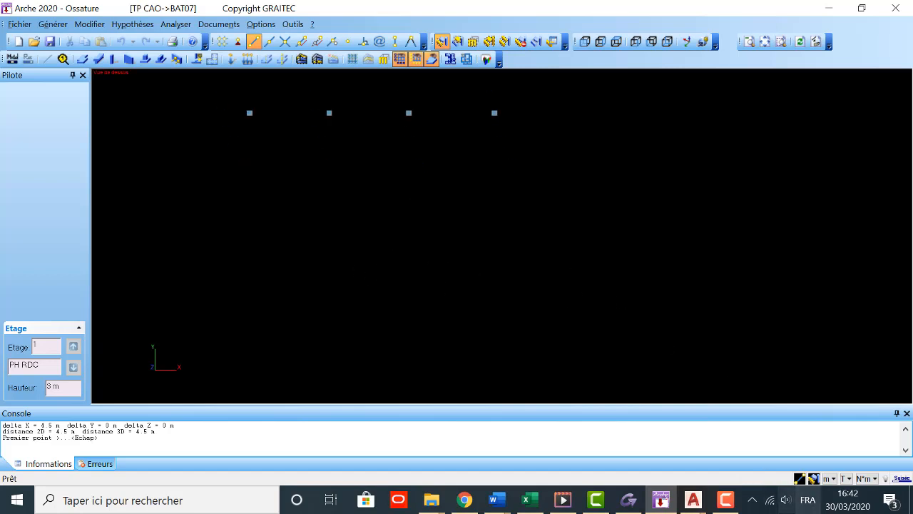
click(692, 499)
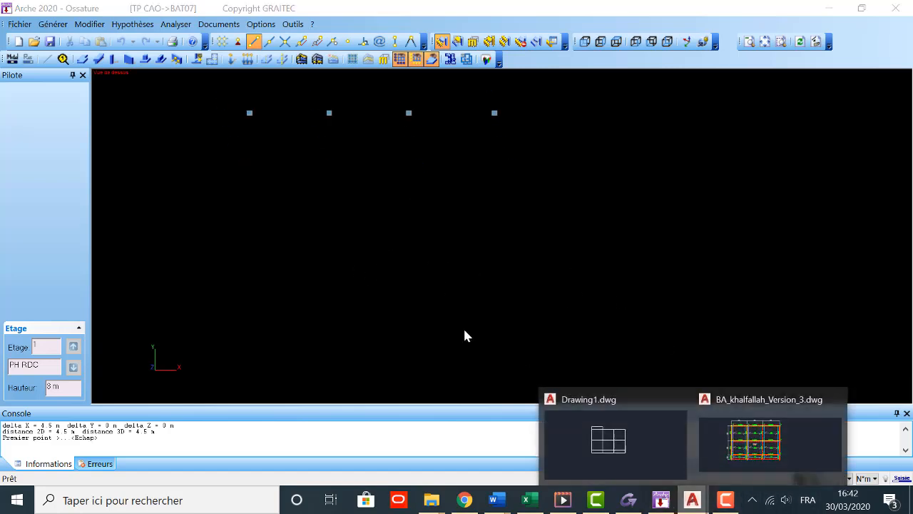
click(754, 437)
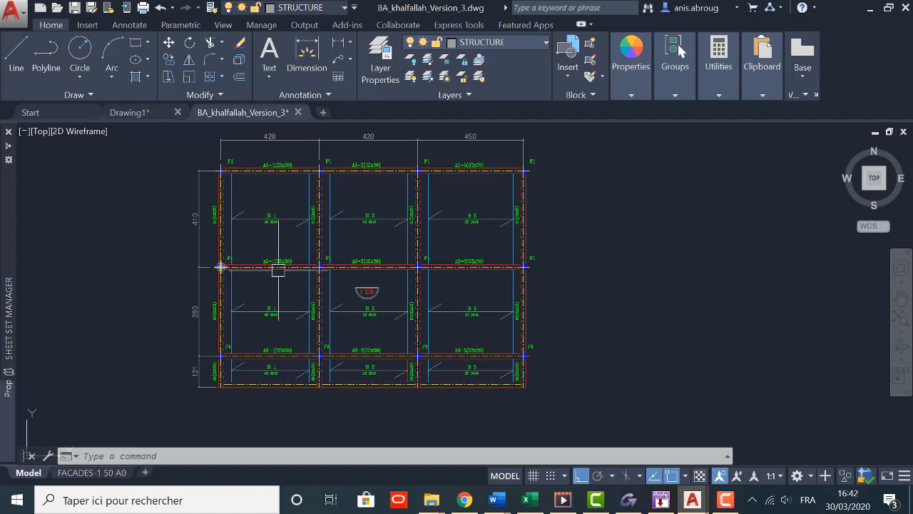
key(Escape)
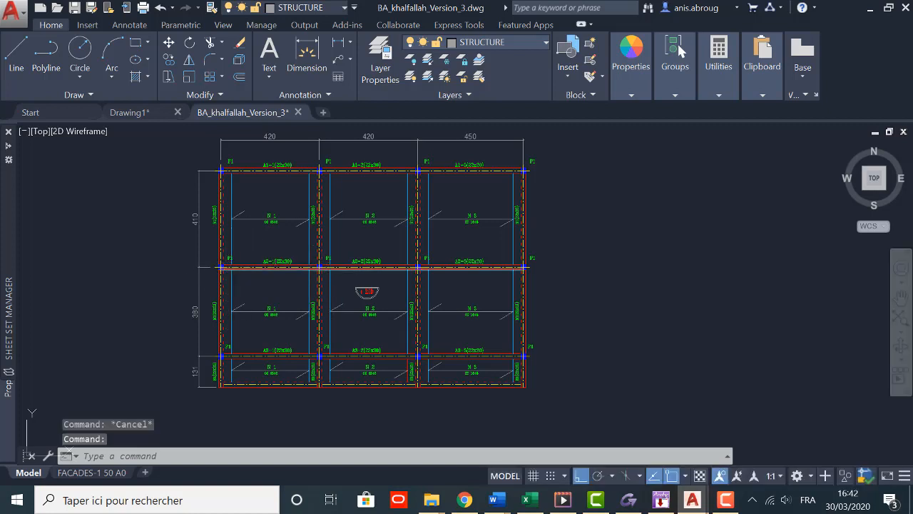
click(662, 499)
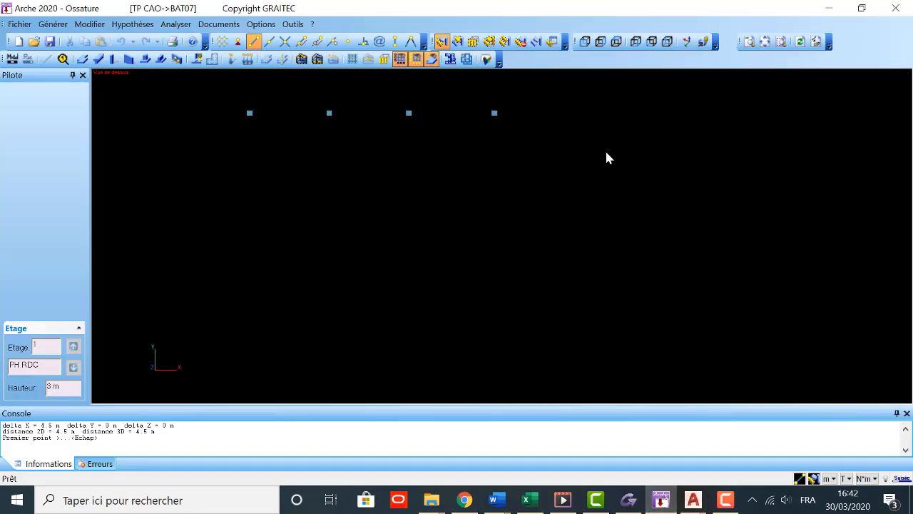
Step: Select all four columns with a selection window and copy them in the plane with dy 4.1 m
click(458, 41)
click(506, 135)
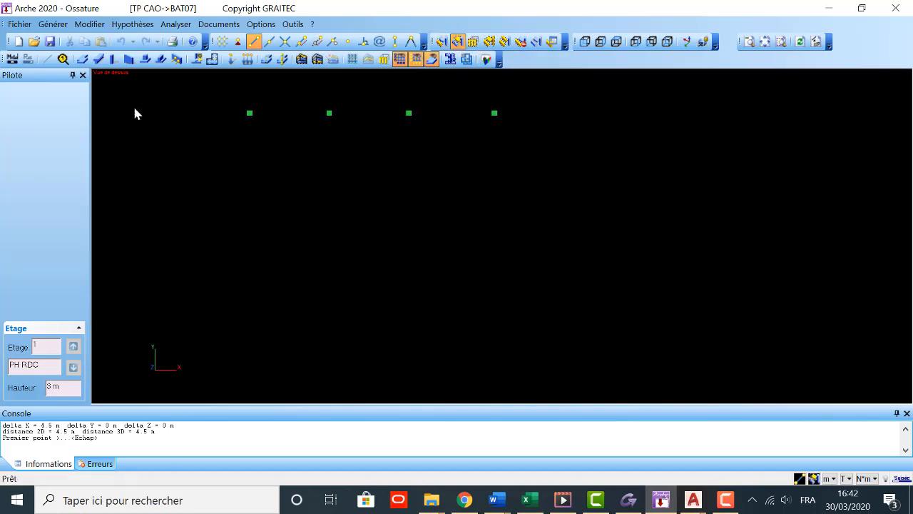
click(91, 25)
mouse_move(118, 111)
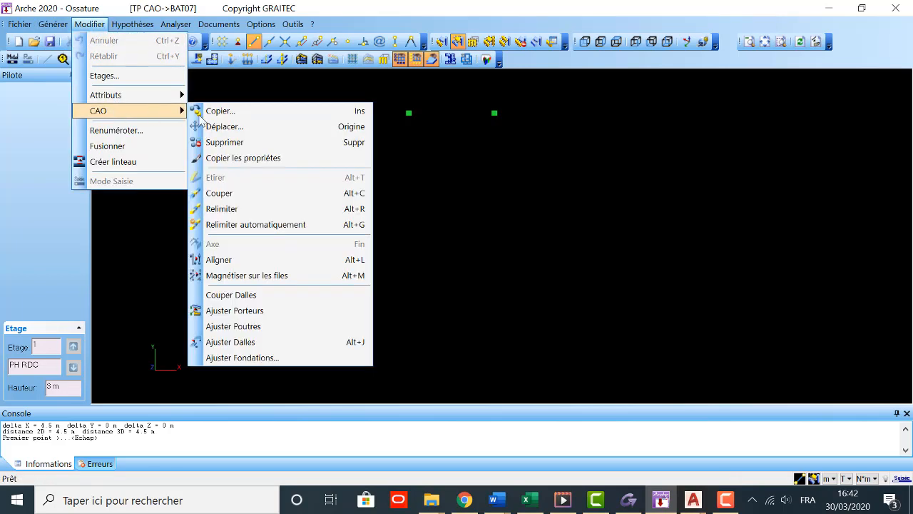
click(229, 113)
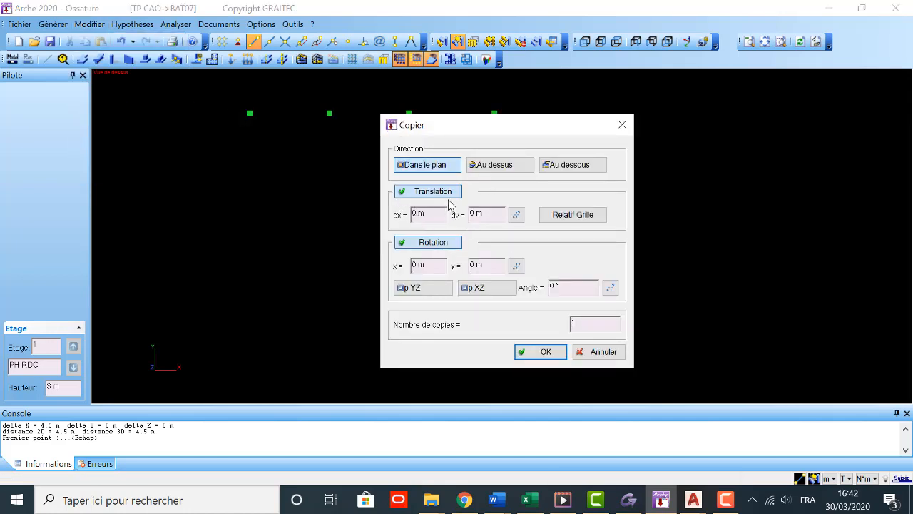
click(473, 212)
text(4.1)
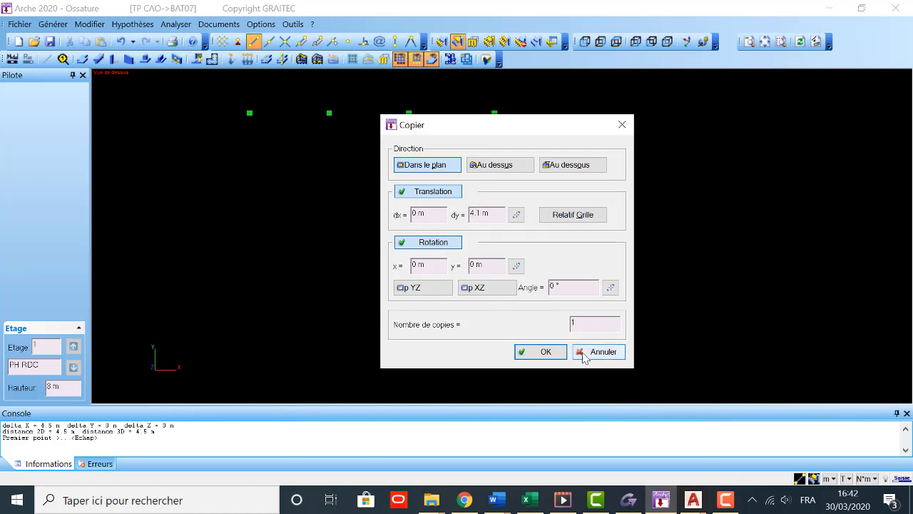
click(529, 353)
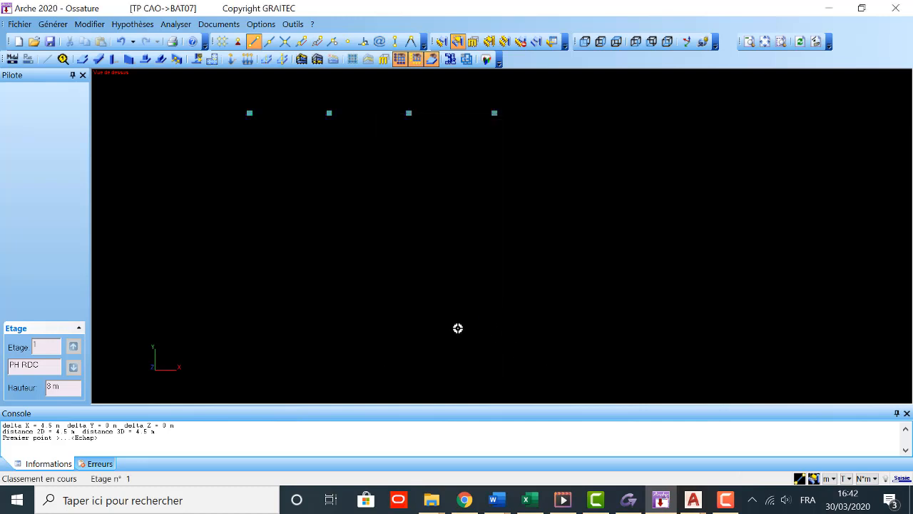
scroll(267, 192, up, 1)
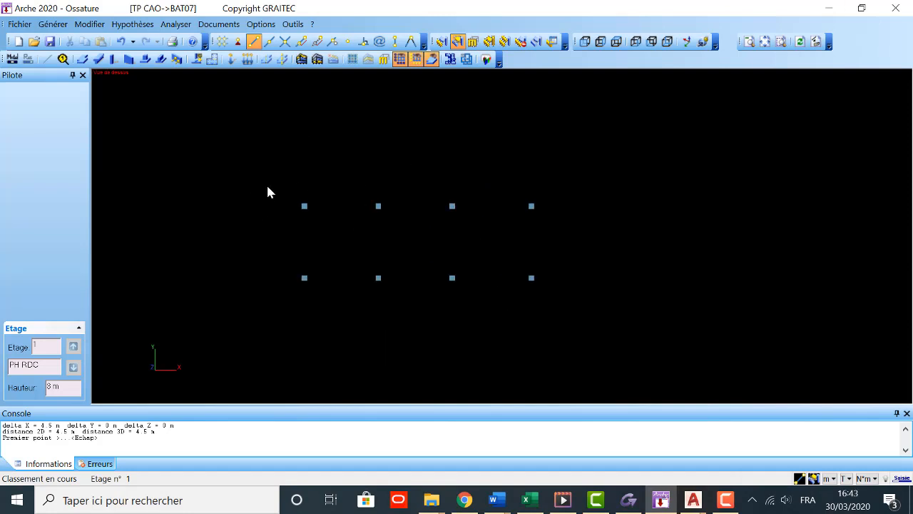
Step: Recheck the column layout on the AutoCAD plan against the two modelled rows, and switch back to Arche Ossature
click(660, 503)
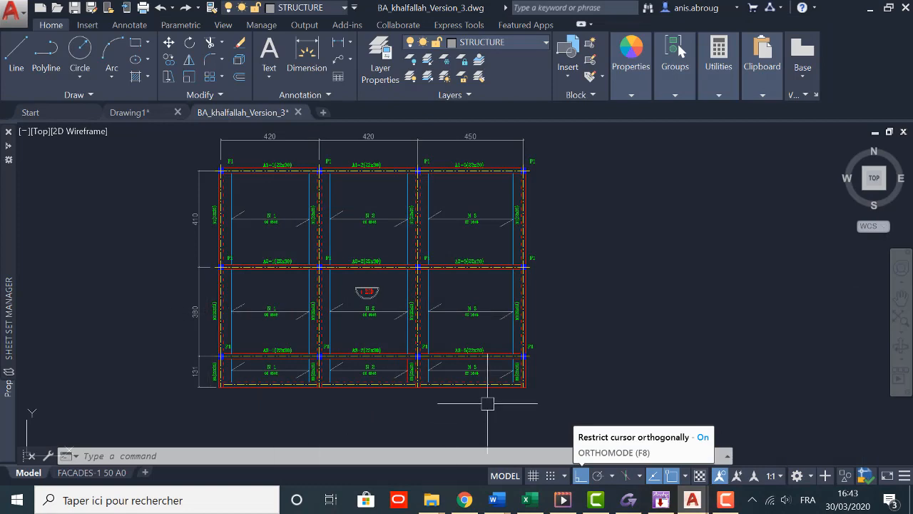
click(660, 500)
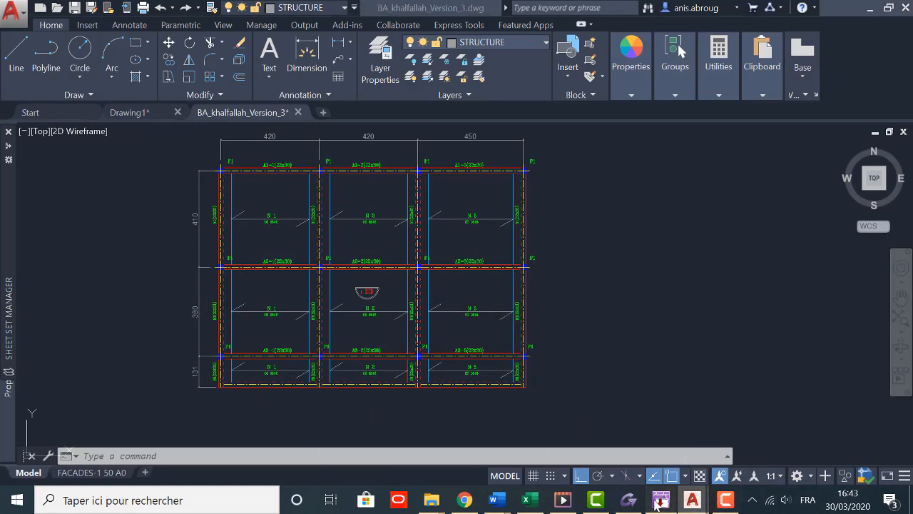
Step: Select the lower row of four columns and copy it in the plane with dy -4.2 m
drag(275, 253, 597, 299)
click(90, 25)
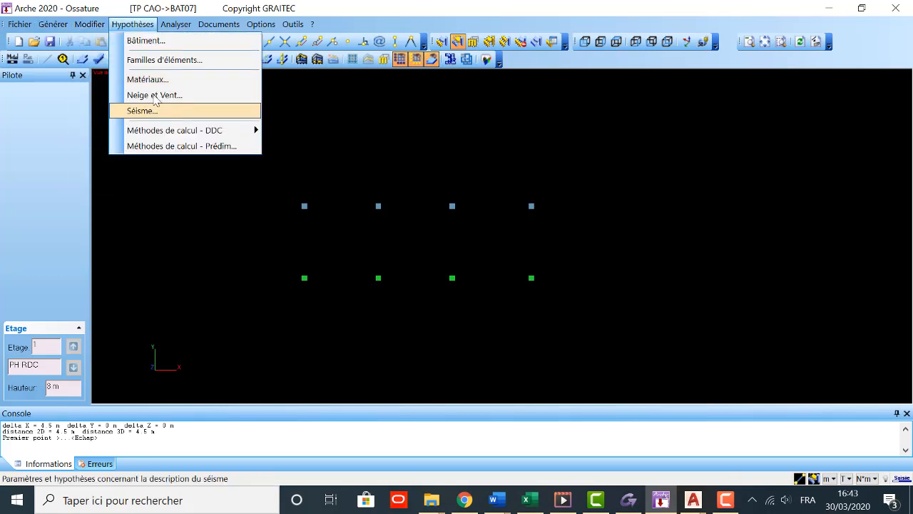
mouse_move(117, 115)
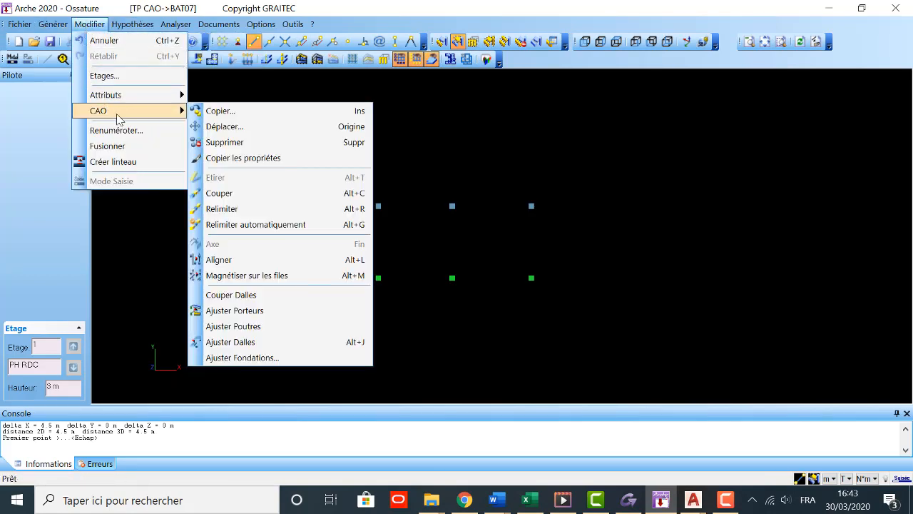
click(249, 119)
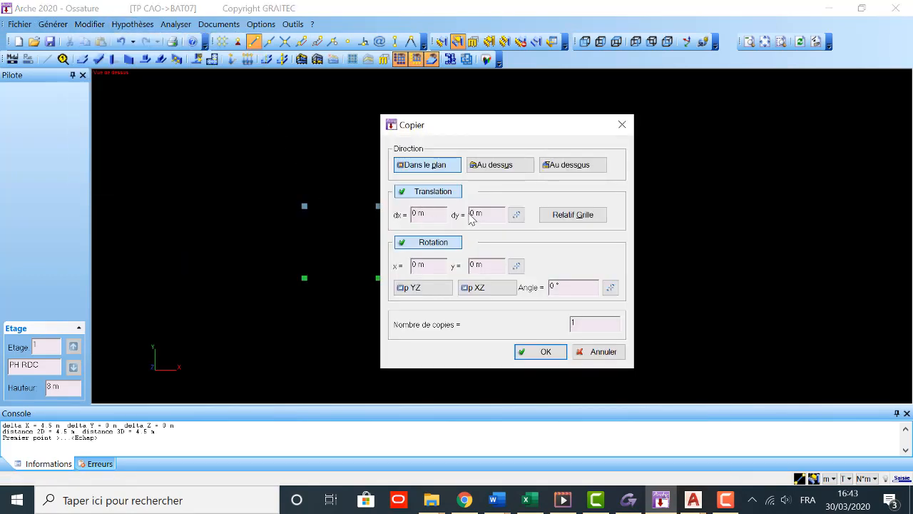
click(474, 214)
key(BackSpace)
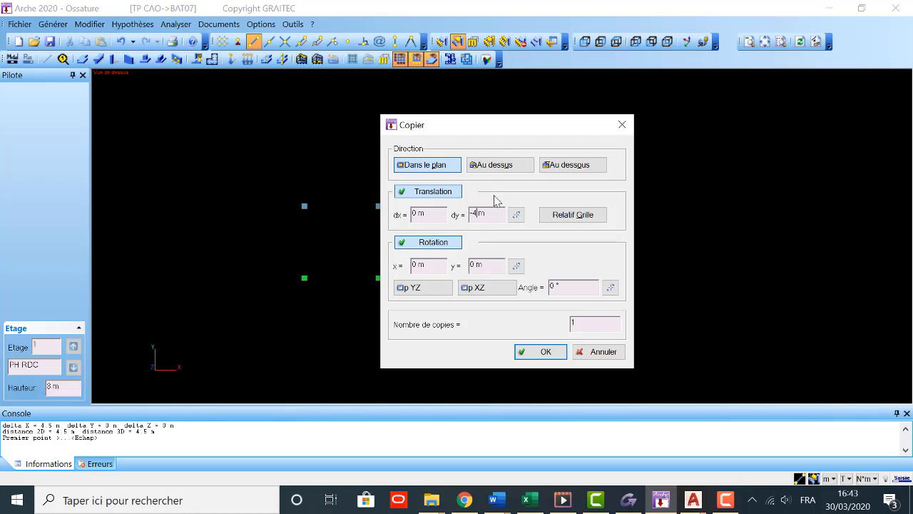
click(546, 351)
middle_drag(430, 264, 400, 201)
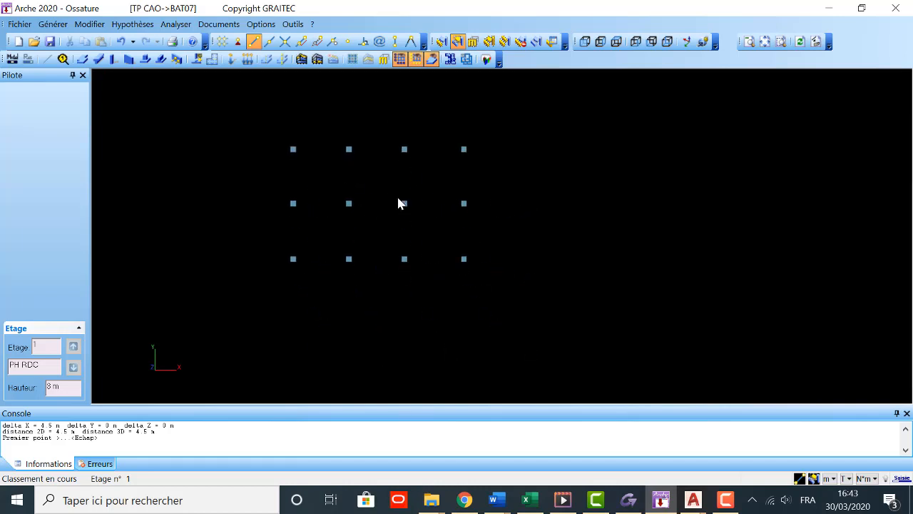
scroll(331, 208, up, 1)
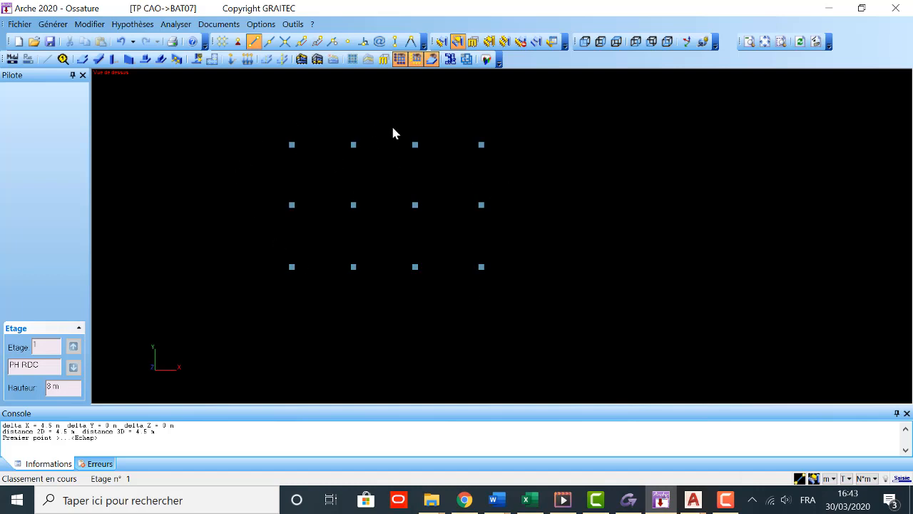
Step: Start the beam command and view the beam's load settings, leaving them as they are
click(98, 59)
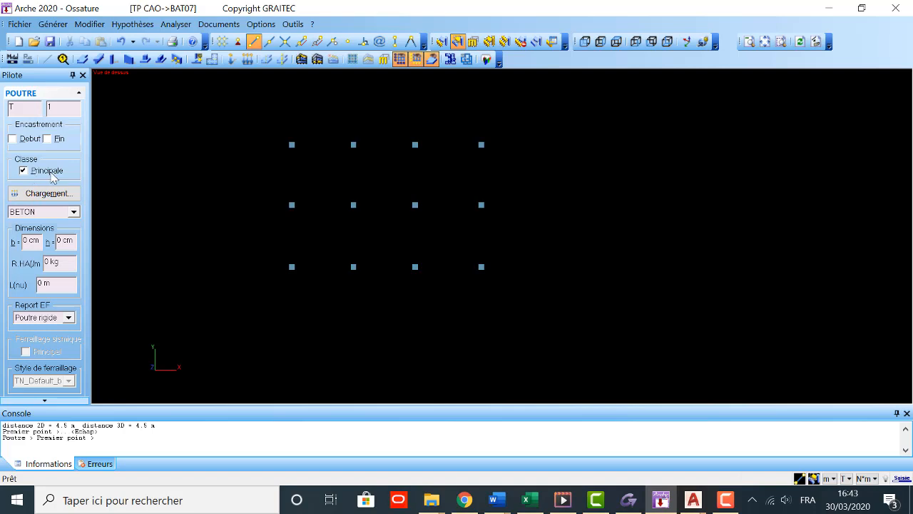
click(49, 194)
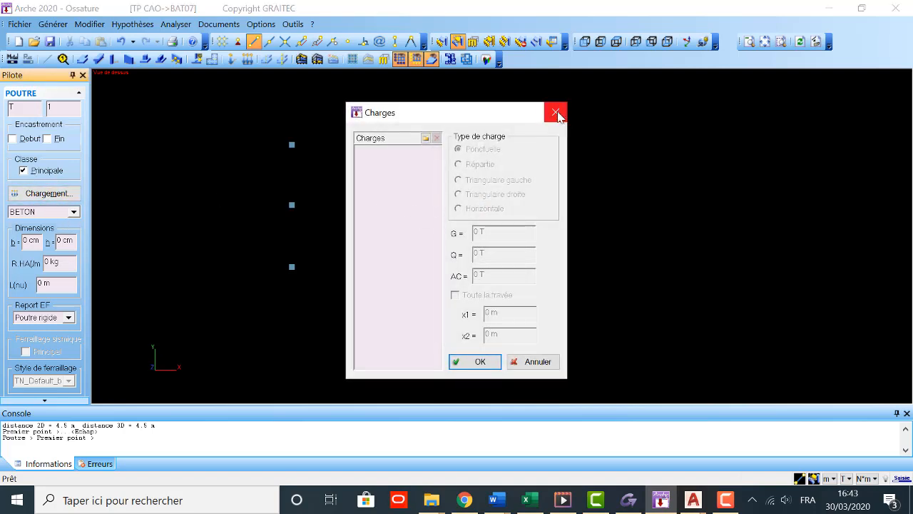
click(556, 113)
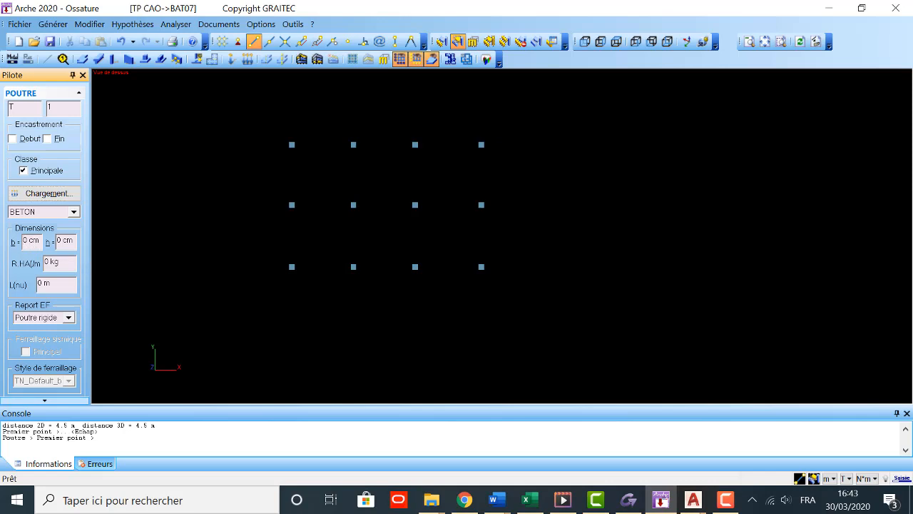
Step: Try drawing 22 cm wide concrete beams along the three column rows, starting with the uppermost row, and undo them
text(22)
click(292, 145)
click(481, 145)
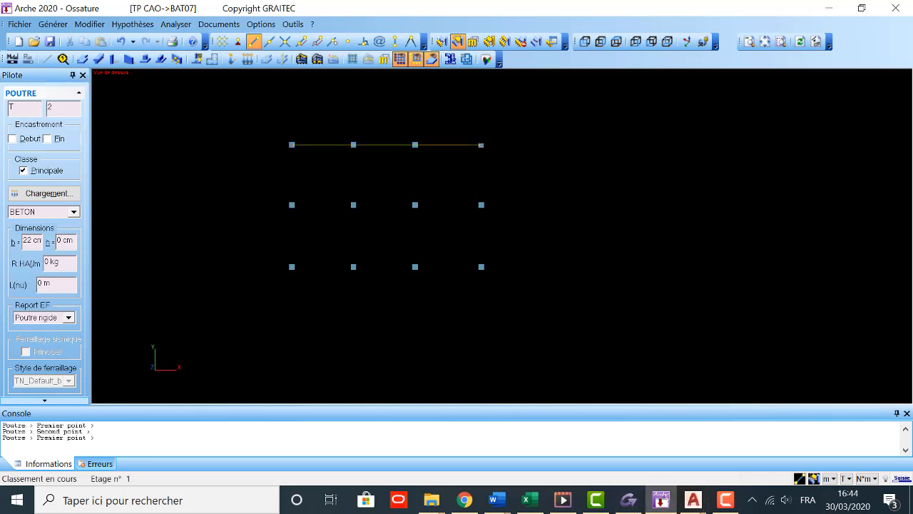
click(292, 204)
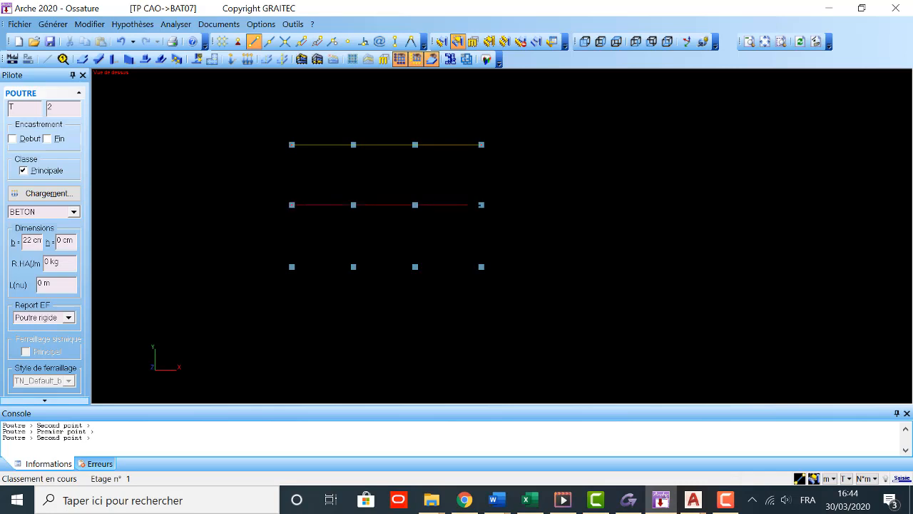
click(481, 204)
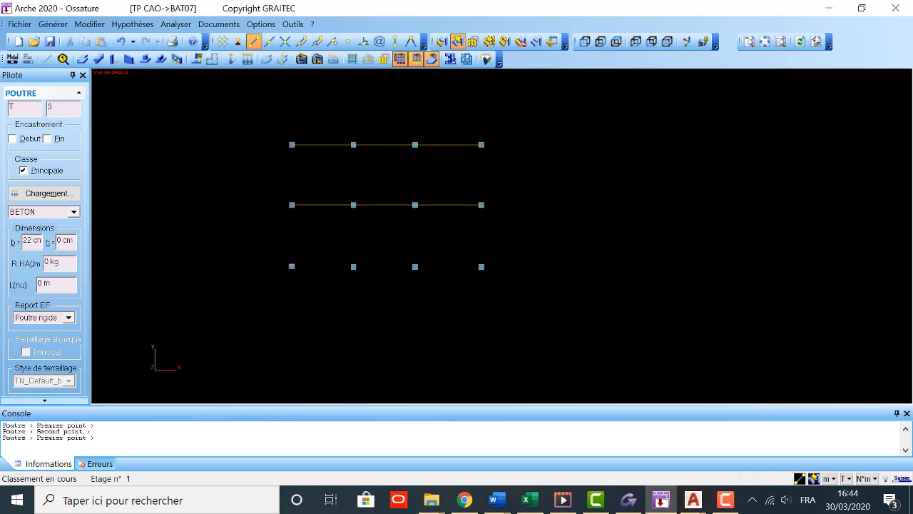
click(292, 266)
click(481, 267)
key(Escape)
click(122, 43)
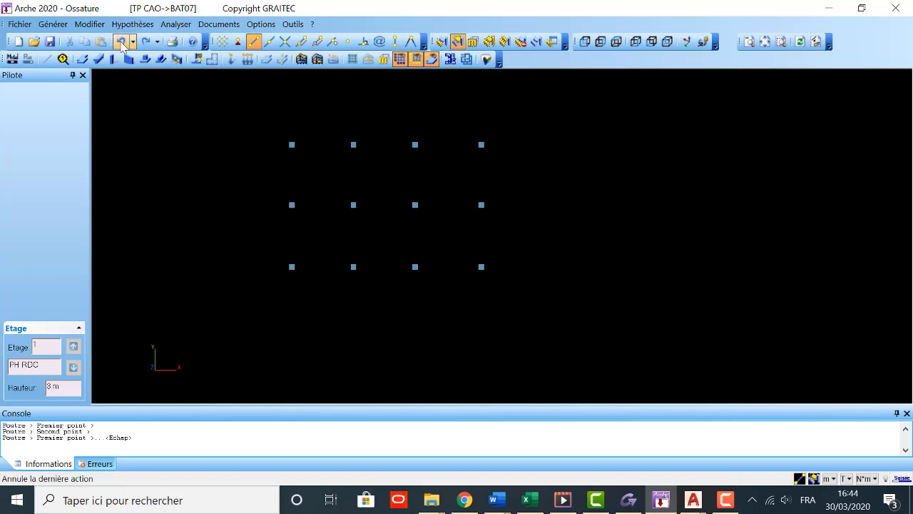
Step: Draw 22 cm wide concrete beams along the three column rows from the leftmost to the rightmost column, starting with the lowest row
click(100, 59)
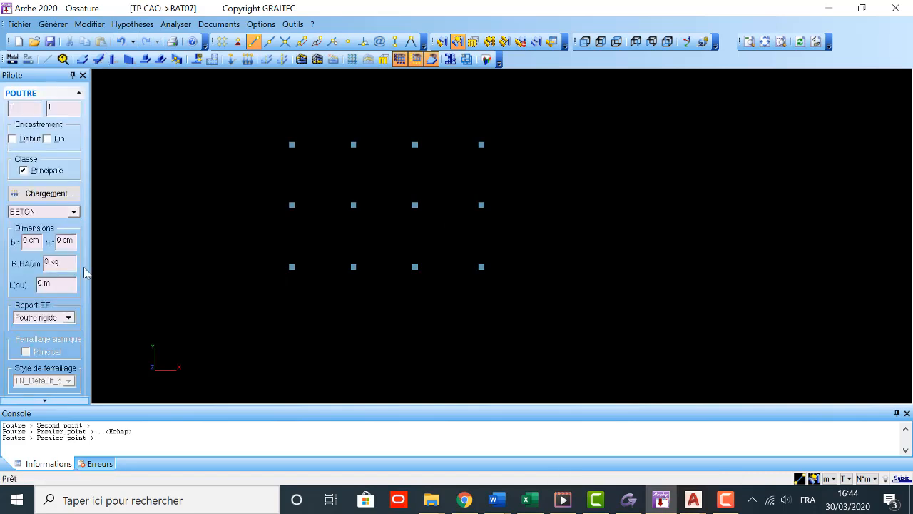
double_click(30, 240)
text(22)
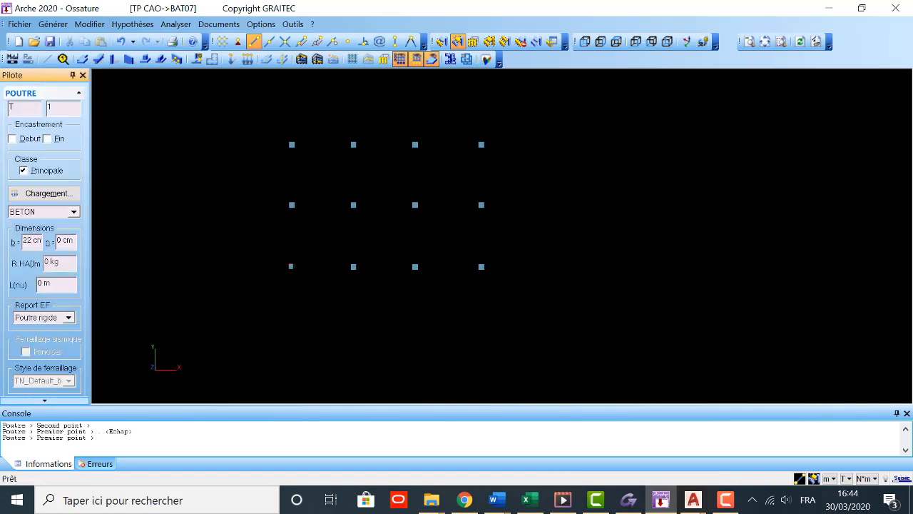
click(291, 266)
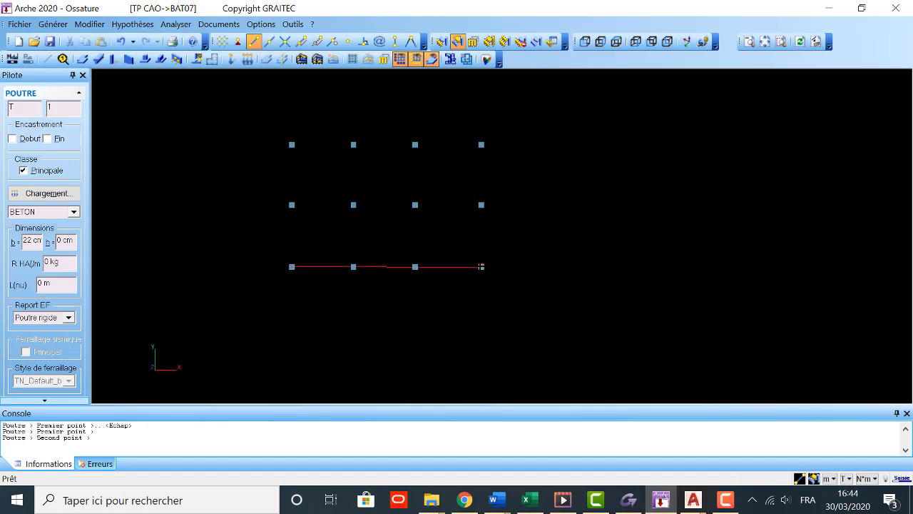
click(482, 266)
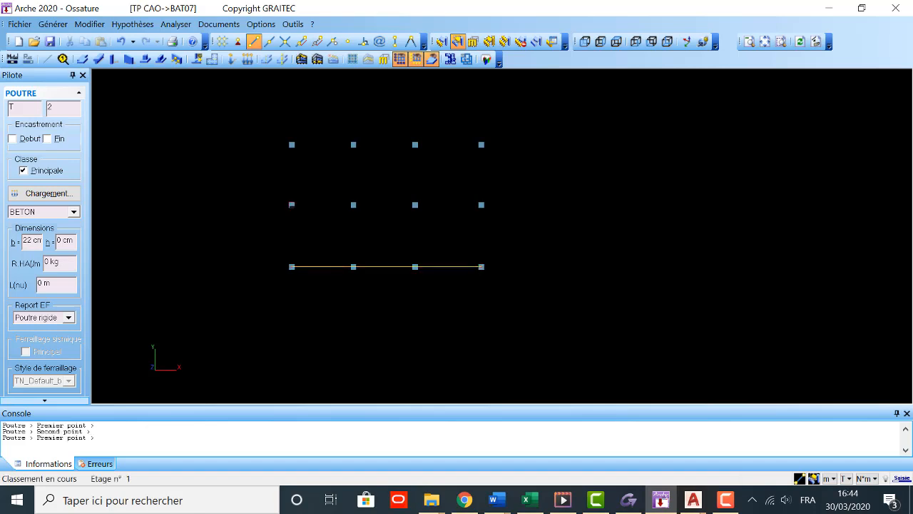
click(291, 204)
click(481, 205)
click(291, 144)
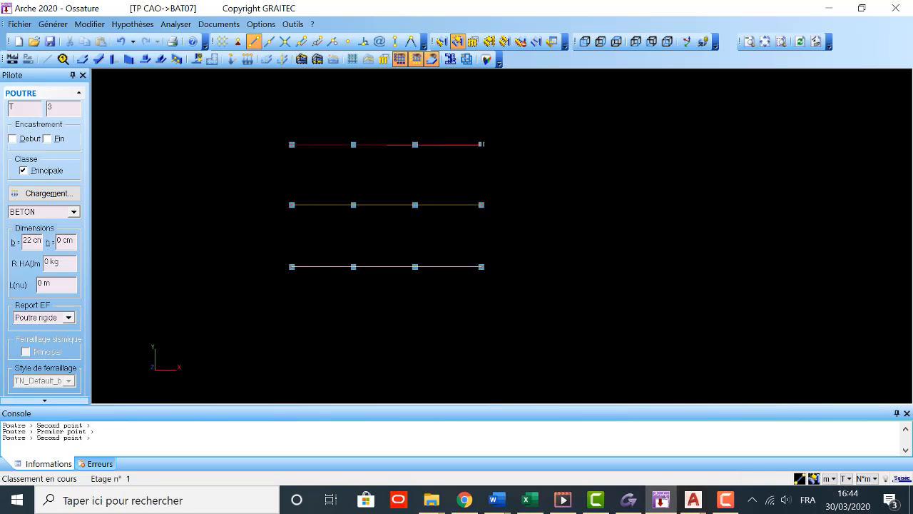
click(482, 144)
key(Escape)
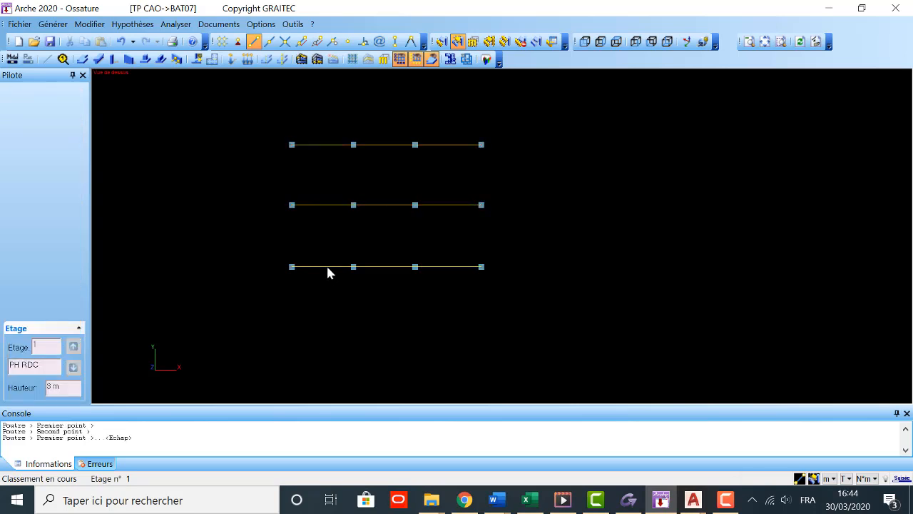
Step: Select the beam along the lowest column row and copy it in the plane with dy -1.3 m
click(440, 43)
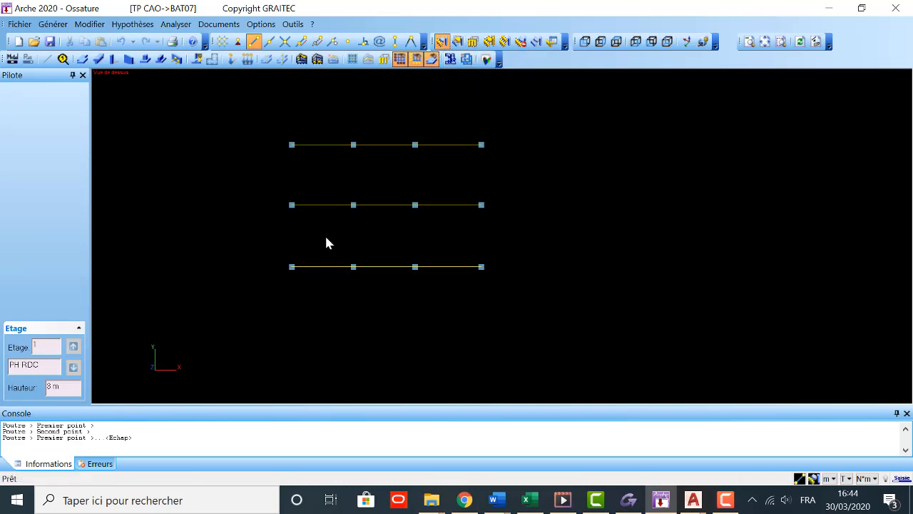
click(322, 267)
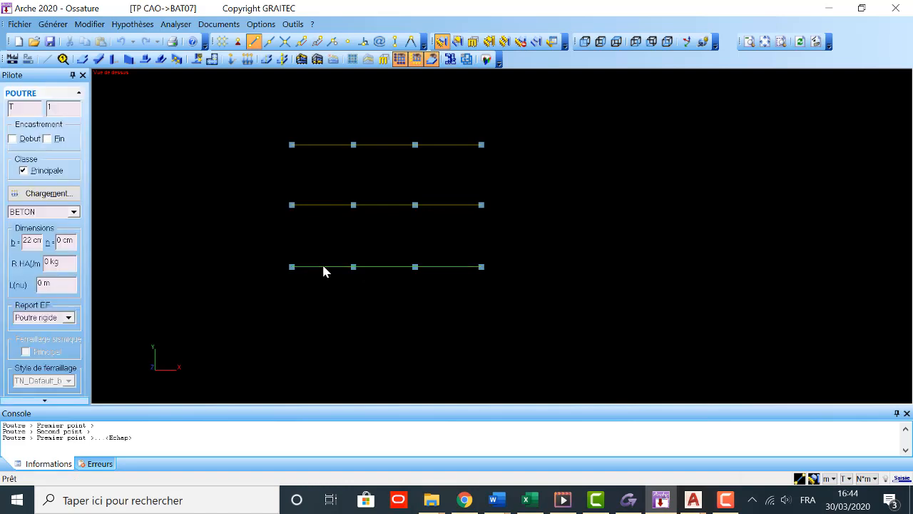
key(ctrl+c)
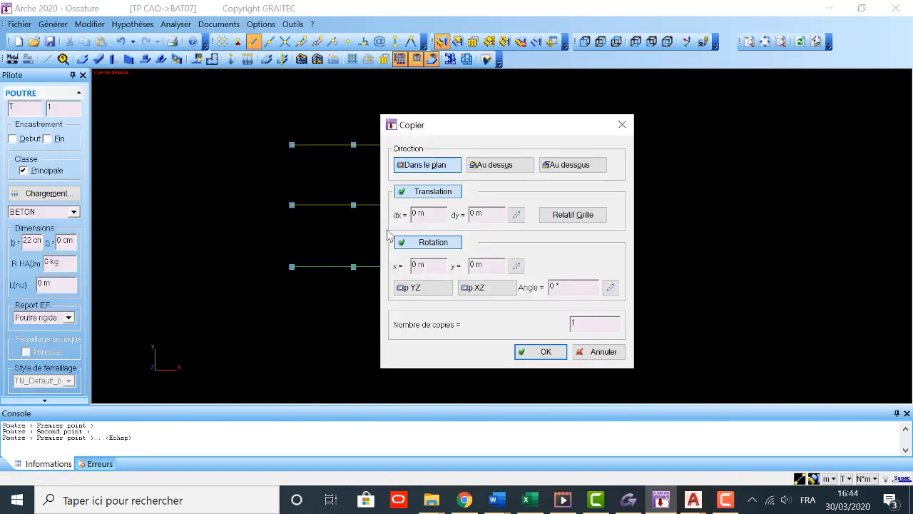
click(473, 213)
key(BackSpace)
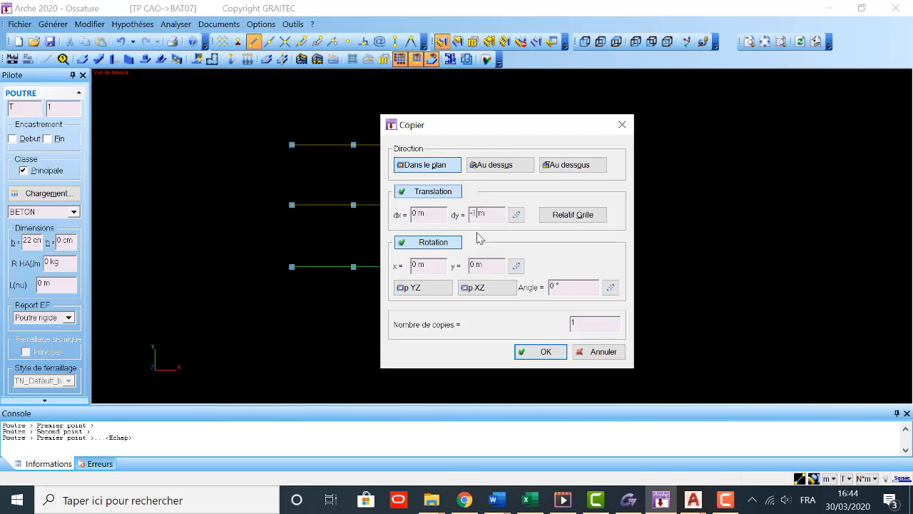
click(528, 352)
scroll(343, 272, up, 2)
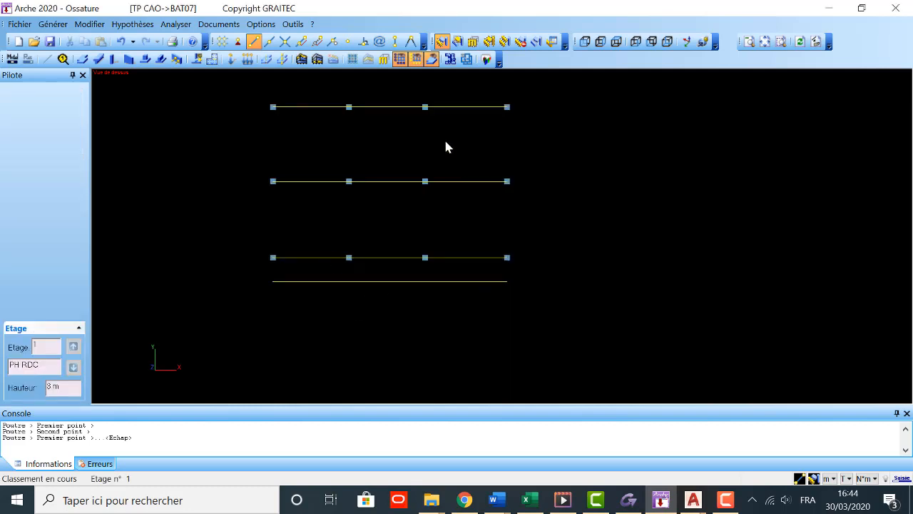
Step: Draw three 22 x 21 cm beams end to end down the leftmost column line, from the uppermost row to the cantilever edge beam
click(98, 61)
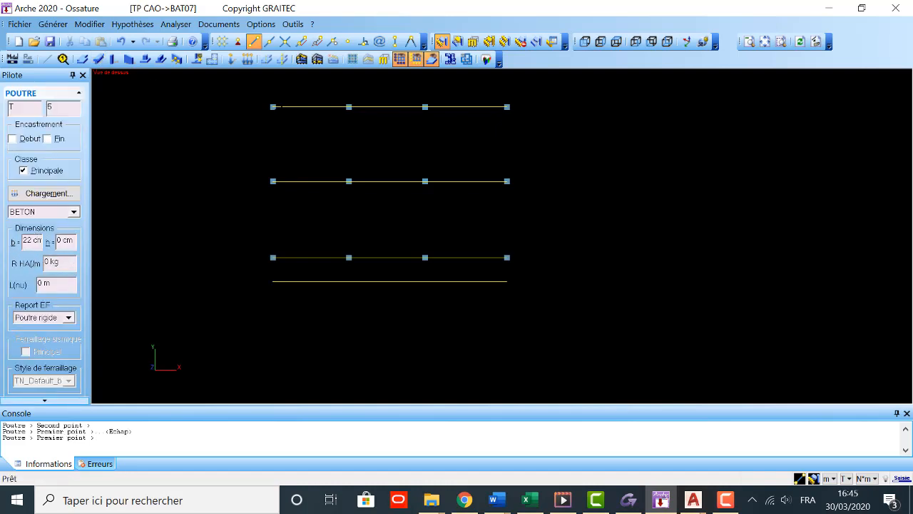
click(59, 240)
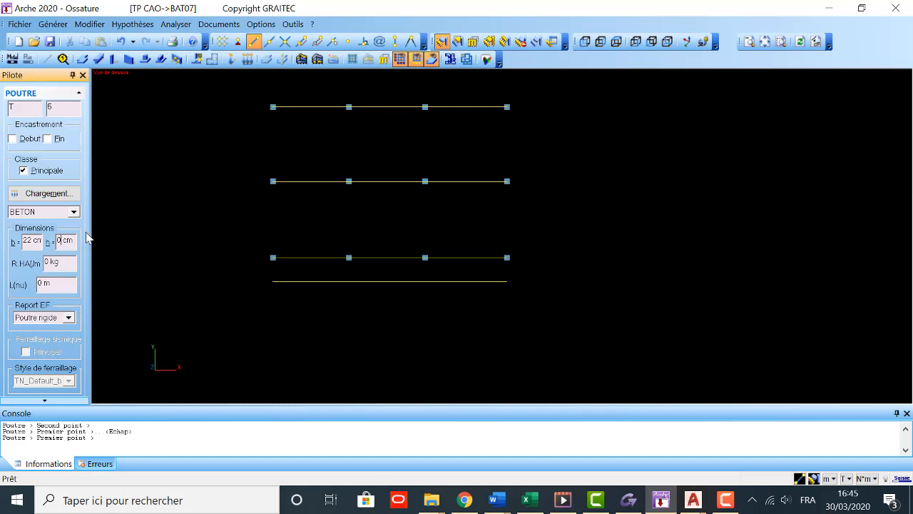
key(BackSpace)
text(21)
click(272, 107)
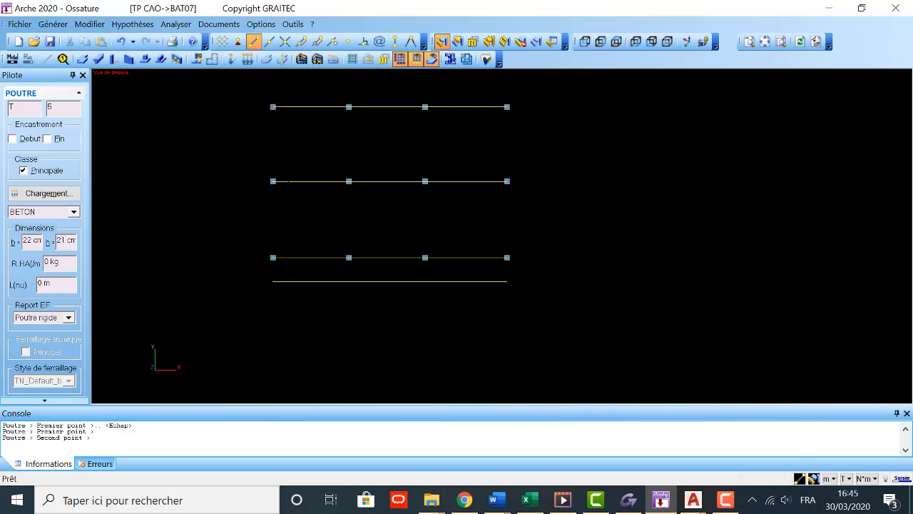
click(272, 181)
click(272, 181)
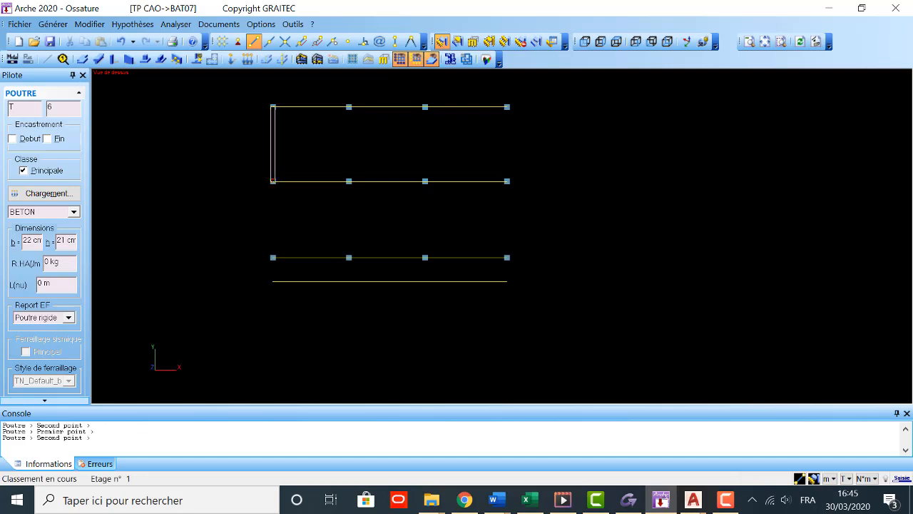
click(272, 257)
click(273, 257)
click(272, 281)
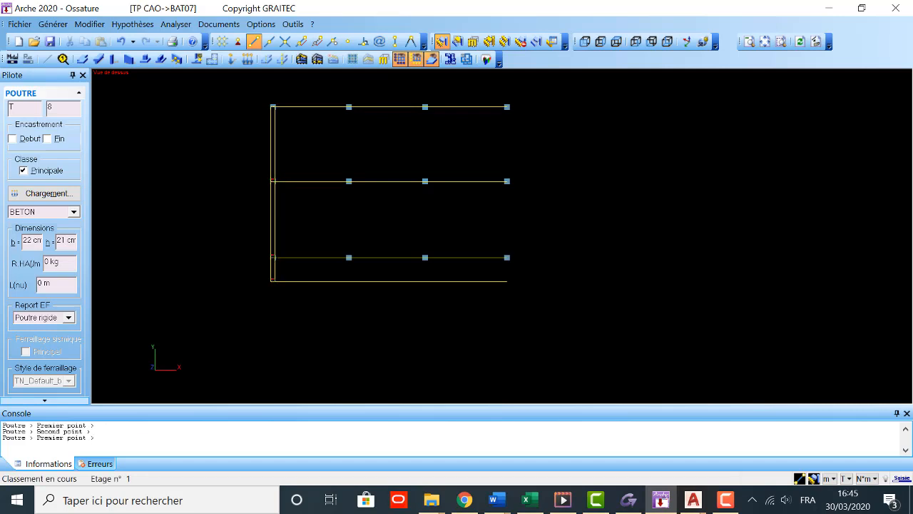
key(Escape)
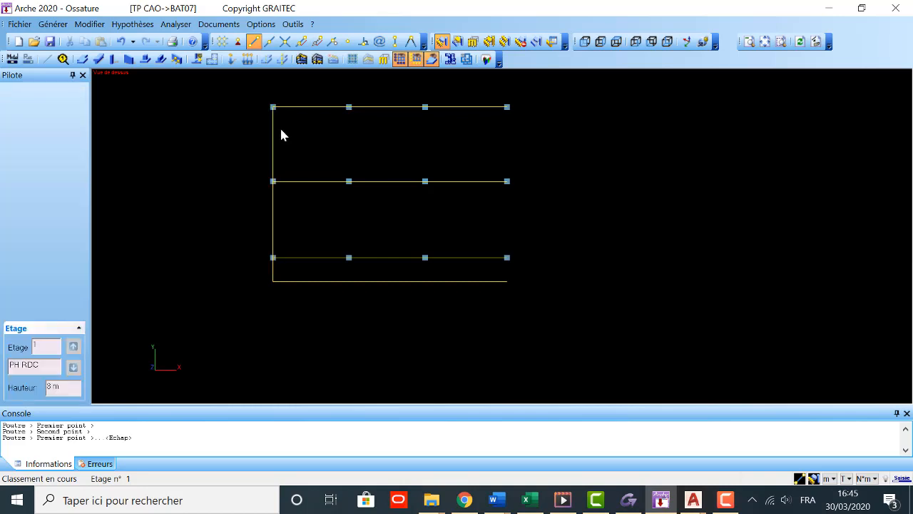
Step: Select the three beams on the leftmost column line and copy them in the plane with dx 4.2 m
click(273, 130)
click(269, 218)
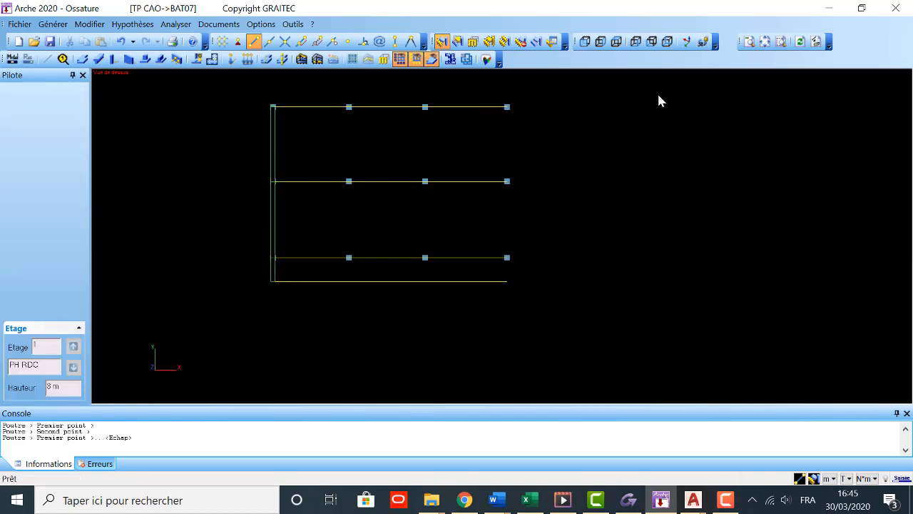
click(91, 25)
mouse_move(111, 112)
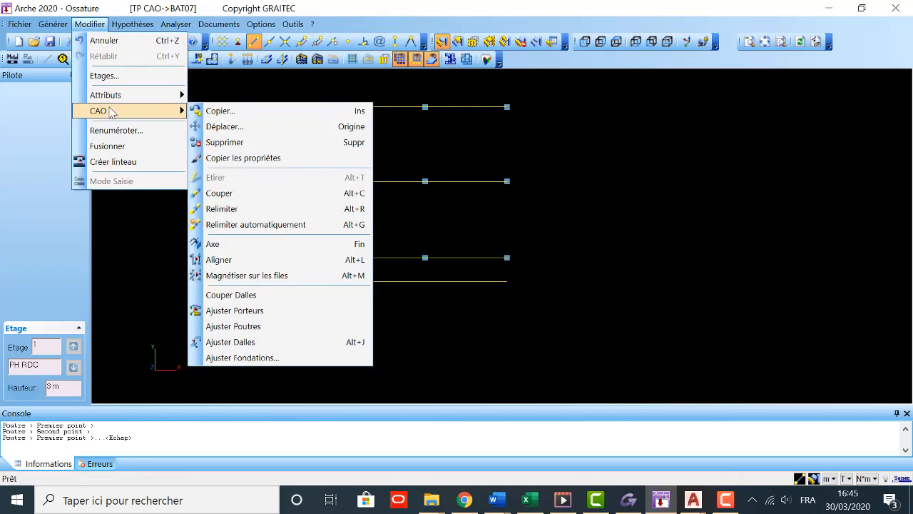
click(245, 117)
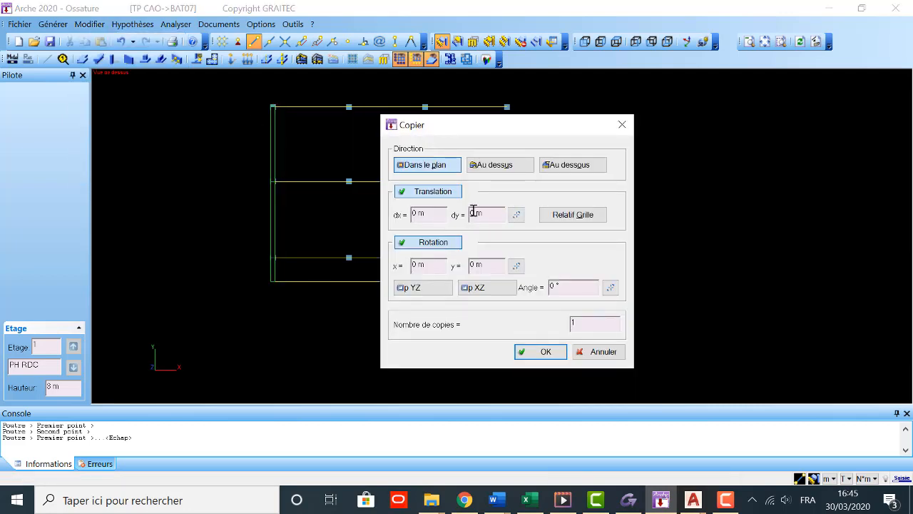
click(416, 214)
key(BackSpace)
text(4.2)
click(542, 351)
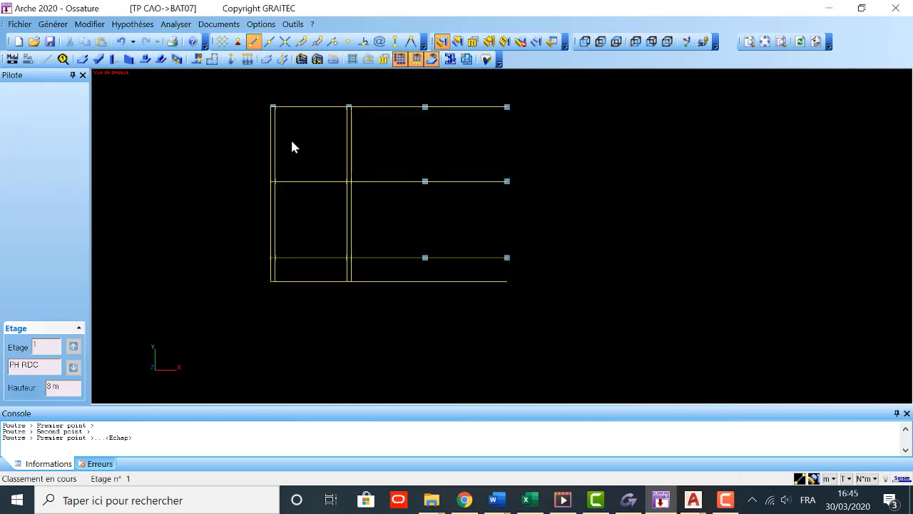
Step: Select the three beams on the second column line and copy them in the plane with dx 4.2 m
click(354, 144)
click(361, 149)
click(353, 150)
click(352, 208)
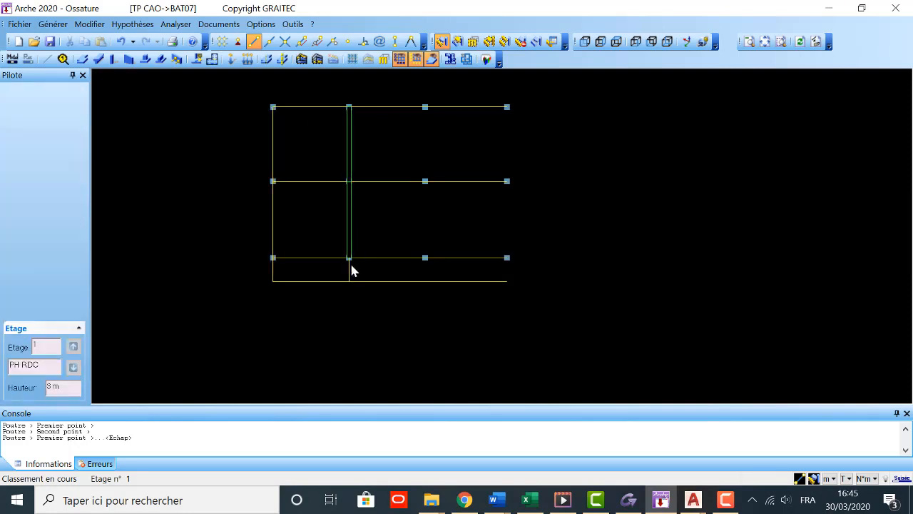
click(351, 270)
key(ctrl+c)
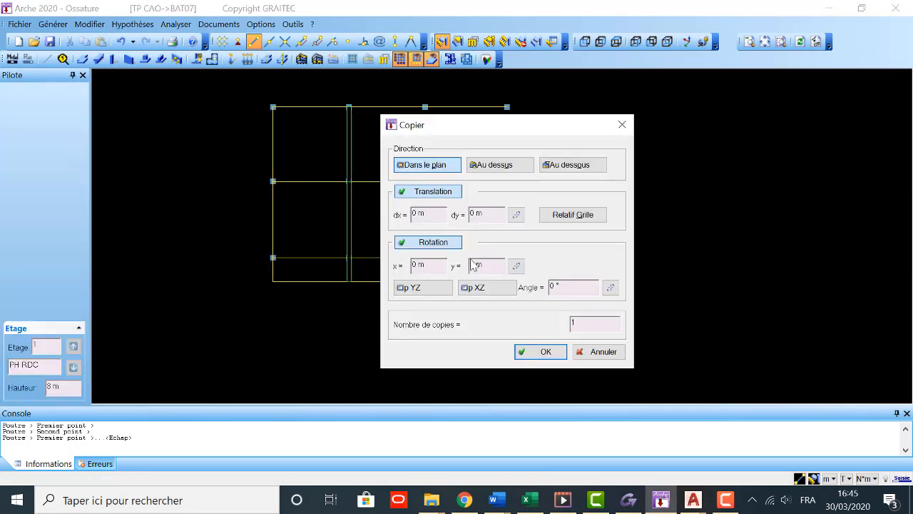
double_click(417, 213)
text(4.2)
click(542, 354)
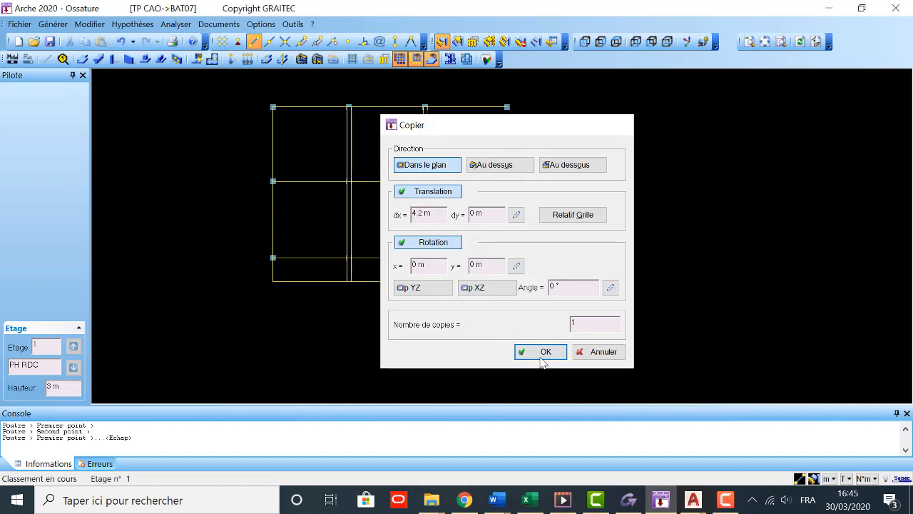
key(Escape)
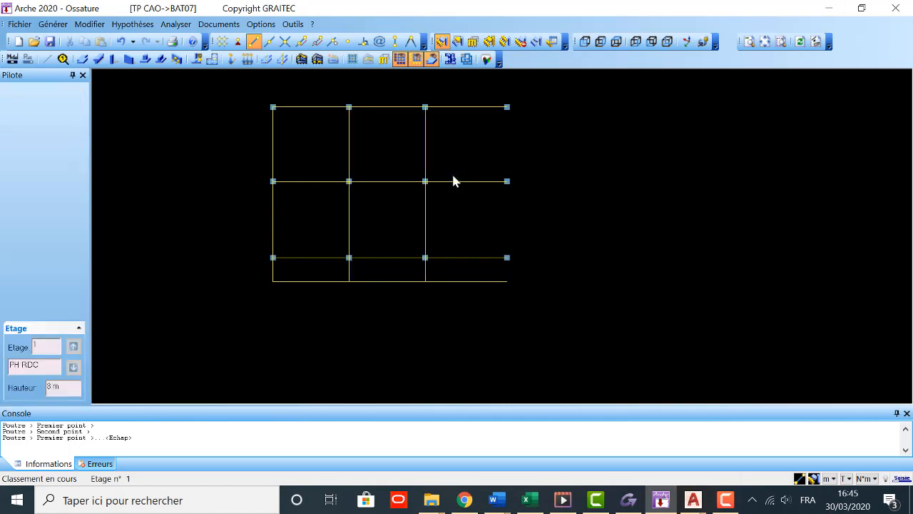
Step: Select the beams on the third column line and copy them in the plane with dx 4.5 m
click(426, 236)
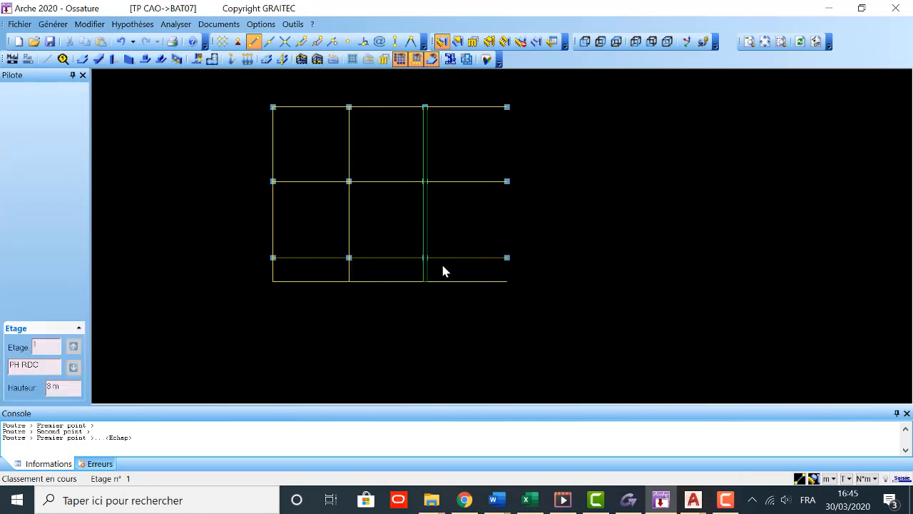
key(ctrl+c)
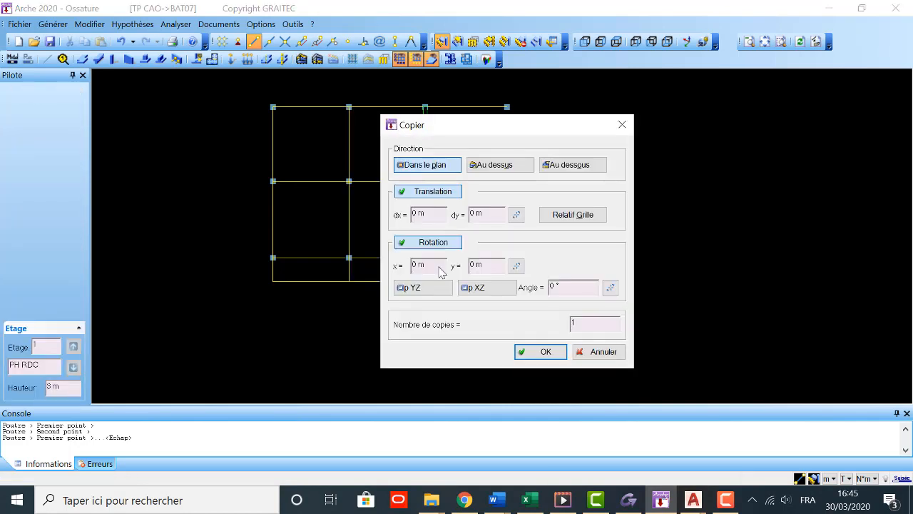
click(416, 212)
key(BackSpace)
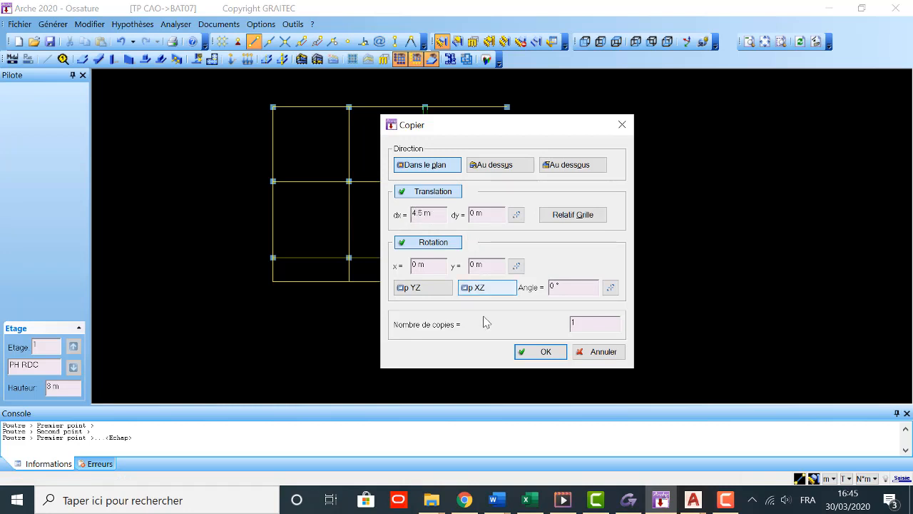
click(544, 351)
Step: Open the realistic rendering of the frame, inspect the columns and beams from several sides, and close it
scroll(407, 289, down, 1)
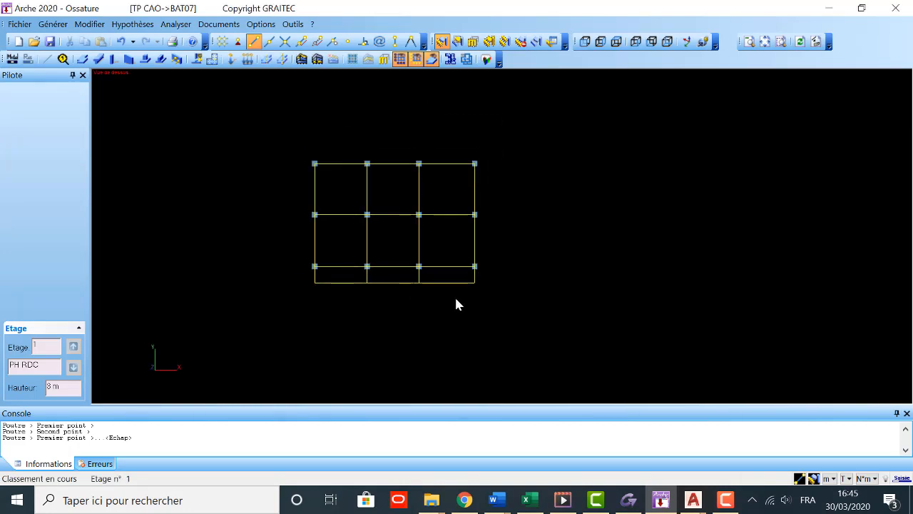
scroll(441, 271, up, 1)
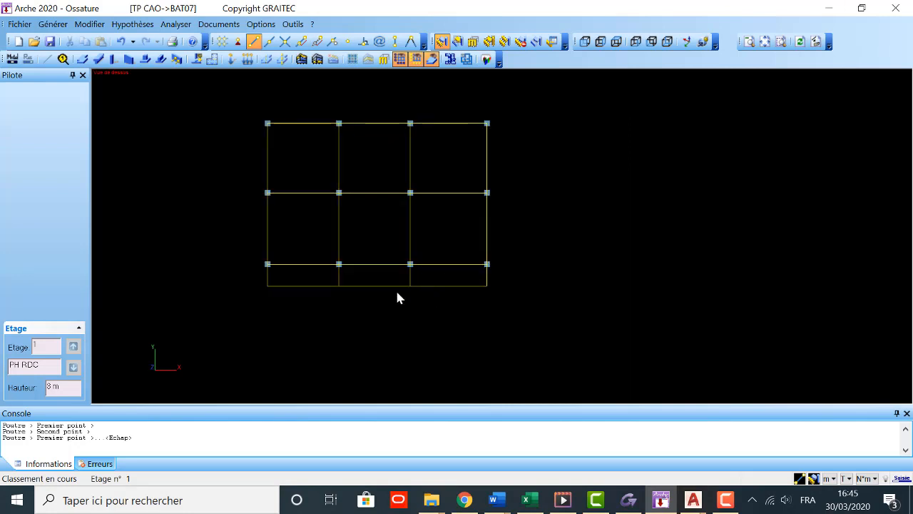
middle_drag(350, 299, 347, 322)
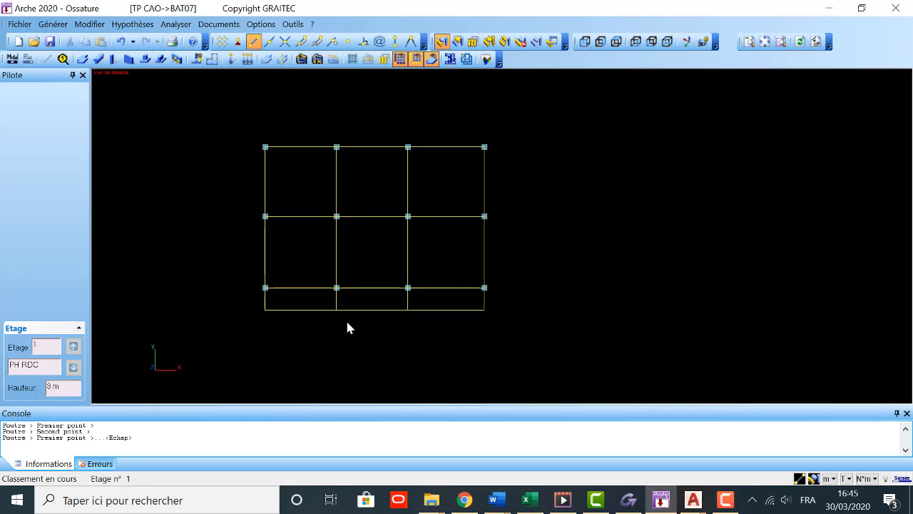
click(486, 59)
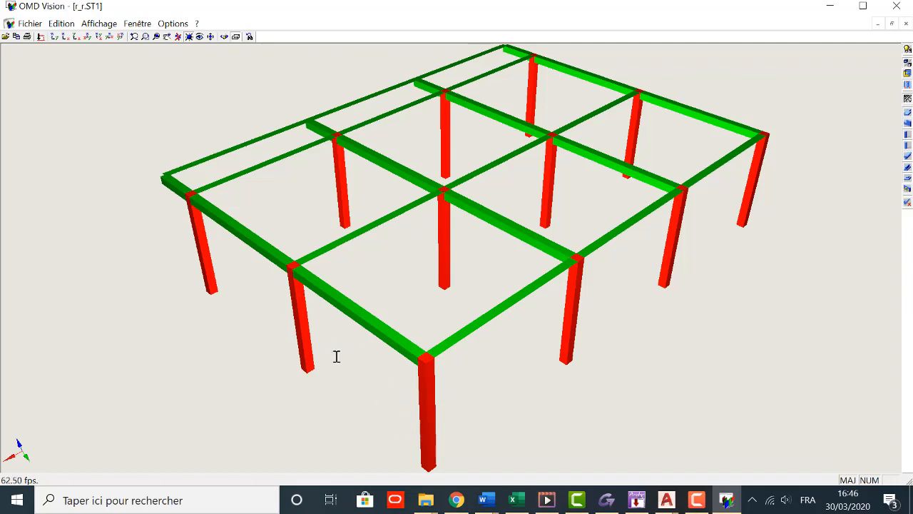
drag(242, 303, 431, 241)
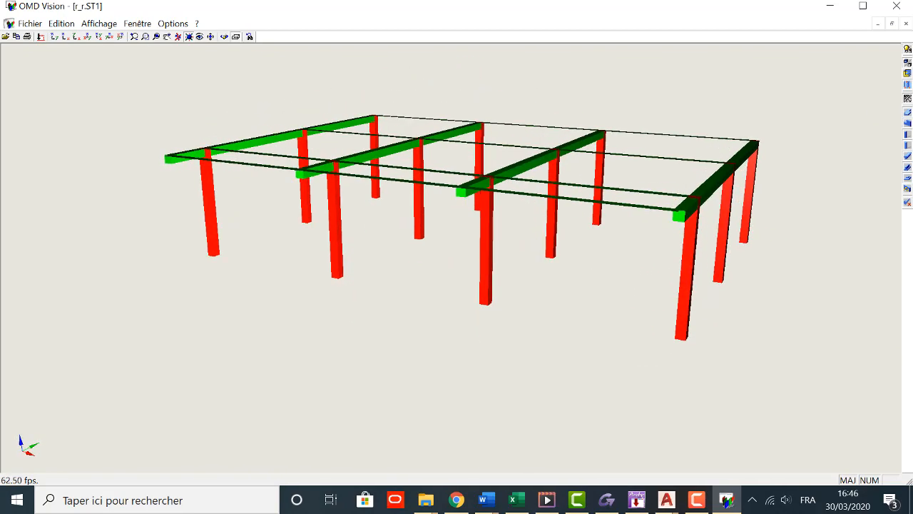
drag(431, 241, 398, 274)
drag(303, 264, 321, 276)
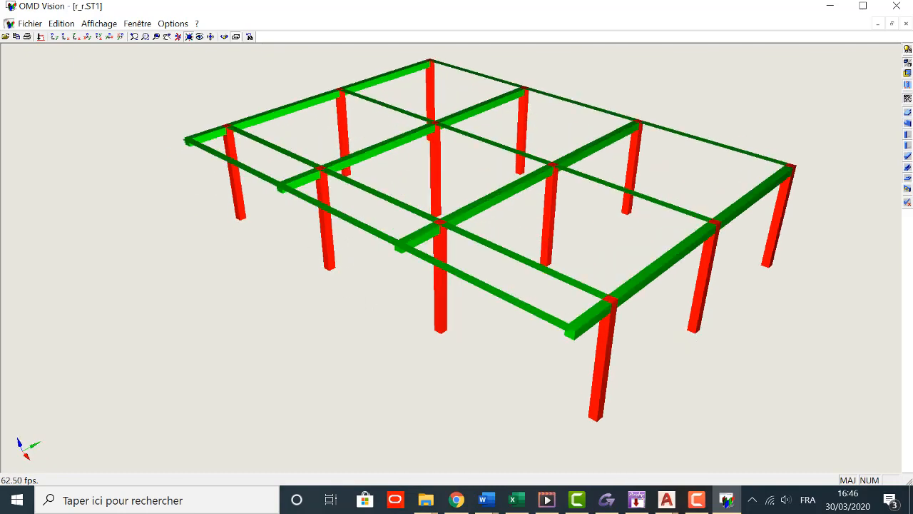
drag(282, 298, 319, 266)
drag(296, 236, 292, 243)
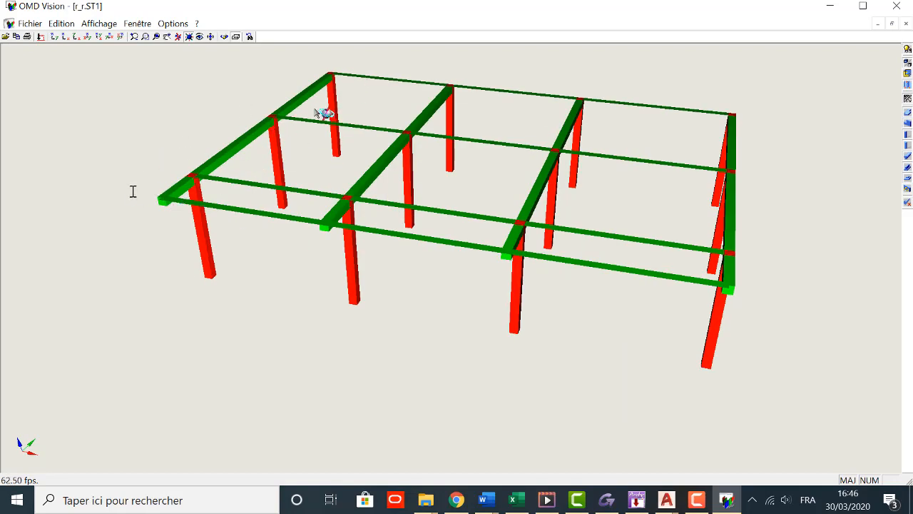
click(896, 6)
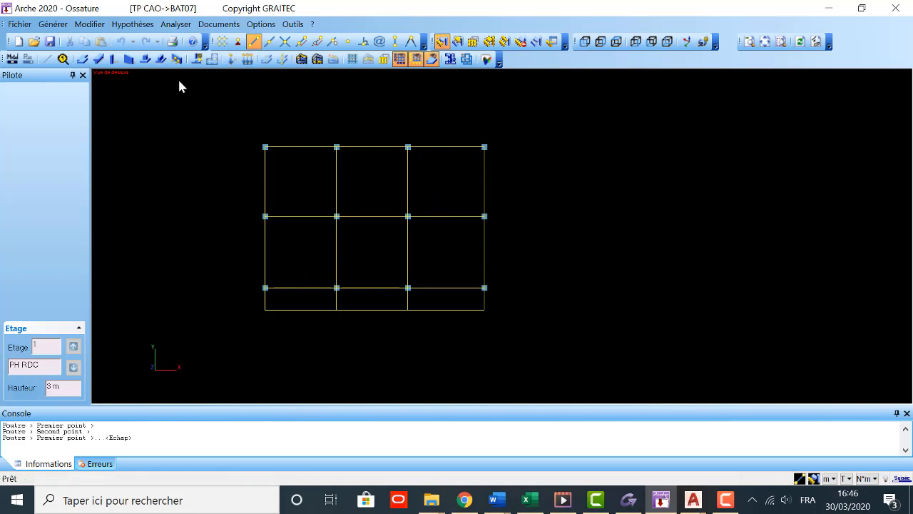
Step: Start a concrete slab of family Plancher Courant and set its thickness to 10 cm
click(83, 60)
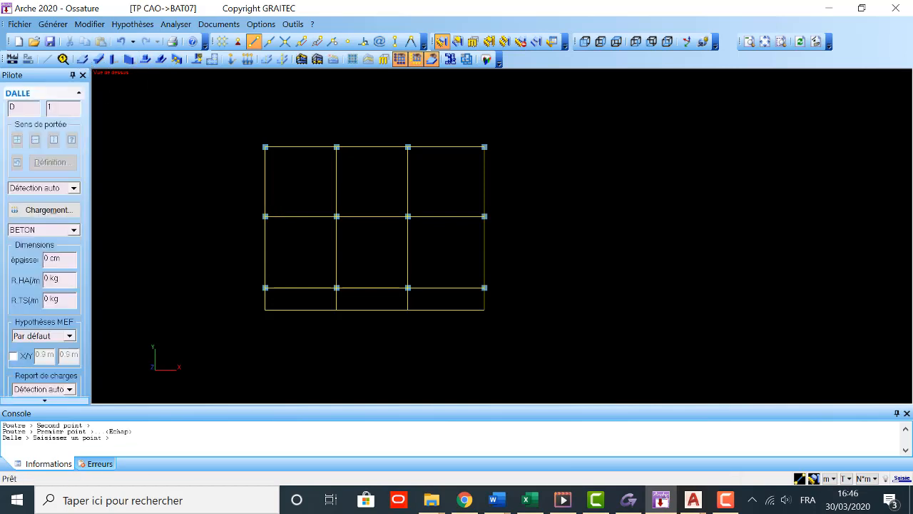
click(60, 188)
click(59, 211)
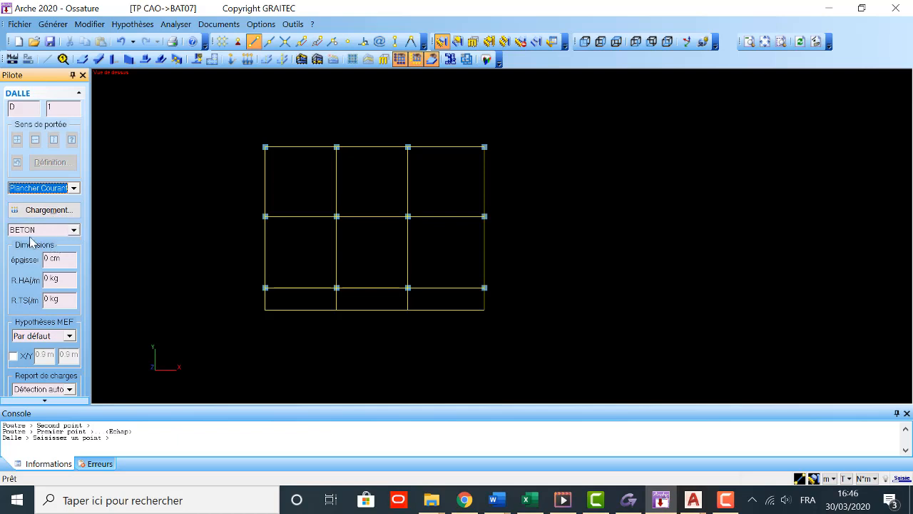
click(61, 259)
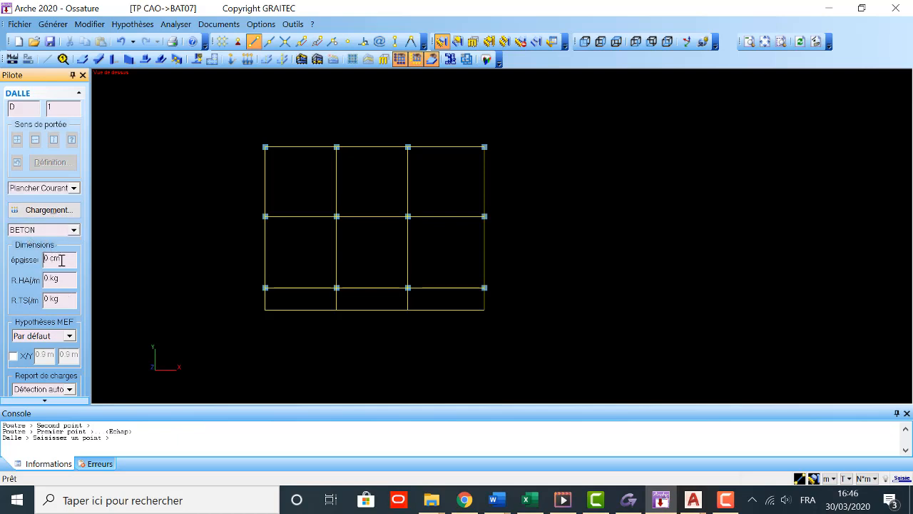
text(1)
mouse_move(504, 507)
click(497, 499)
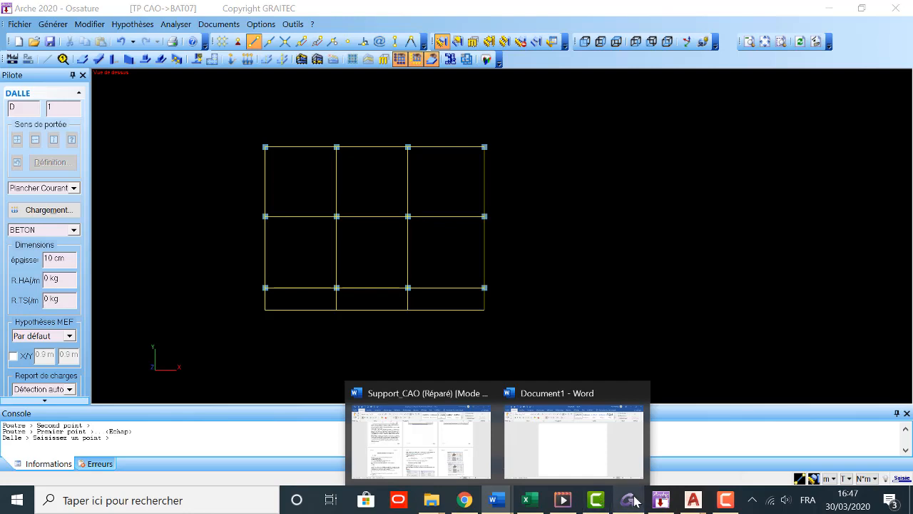
click(631, 502)
click(660, 502)
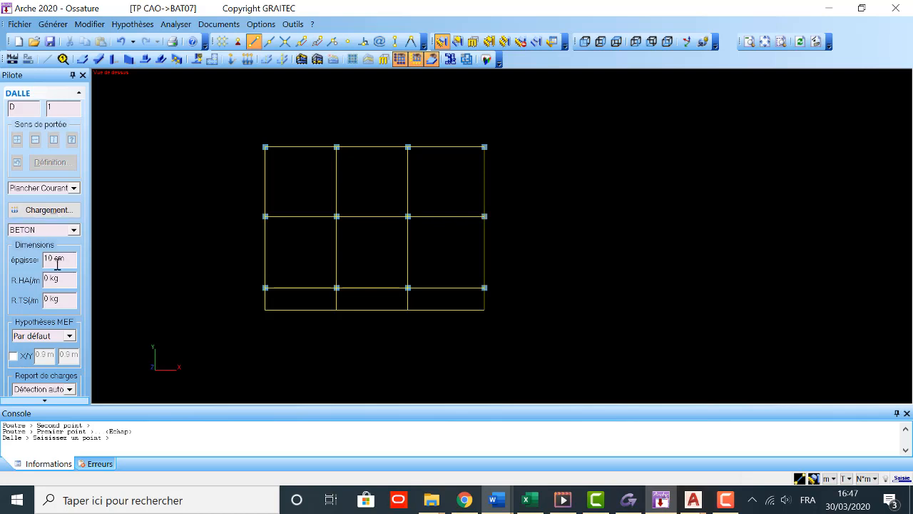
Step: Set the slab's surface loads to G = 0.350 T and Q = 0.150 T per m²
click(50, 209)
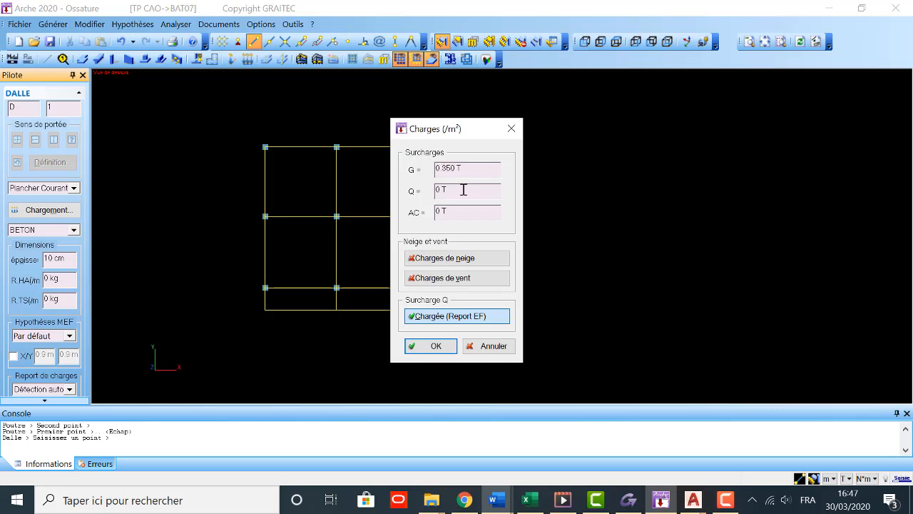
click(442, 191)
click(443, 349)
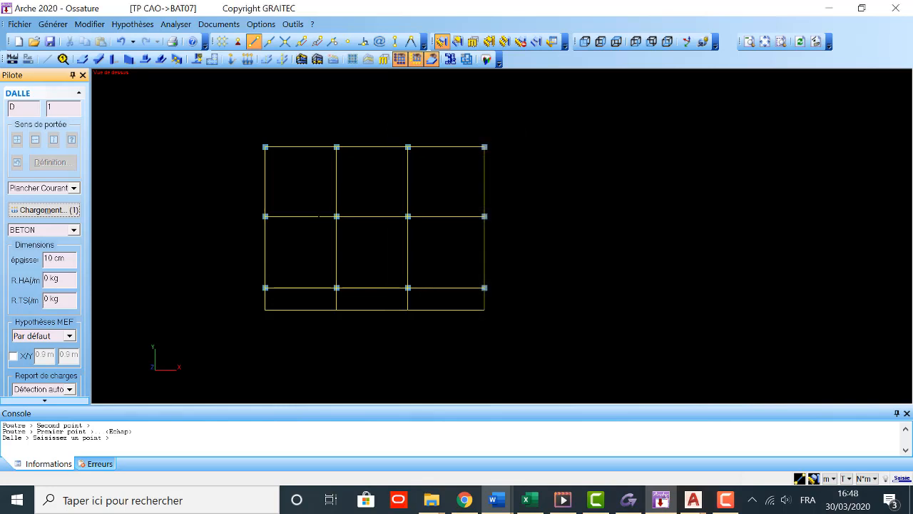
Step: Draw the slab through the four outer corners of the beam grid, including the cantilever, and set its span direction to vertical in plan
click(264, 146)
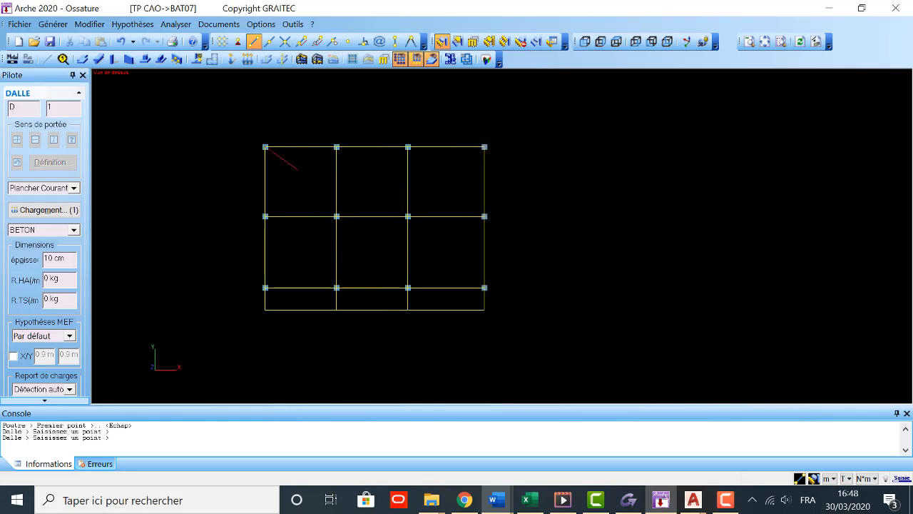
click(484, 146)
click(484, 310)
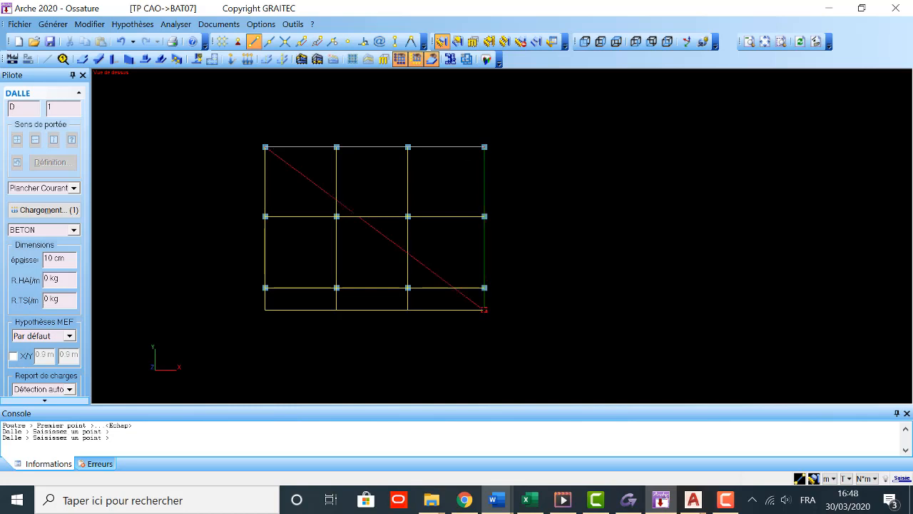
click(265, 310)
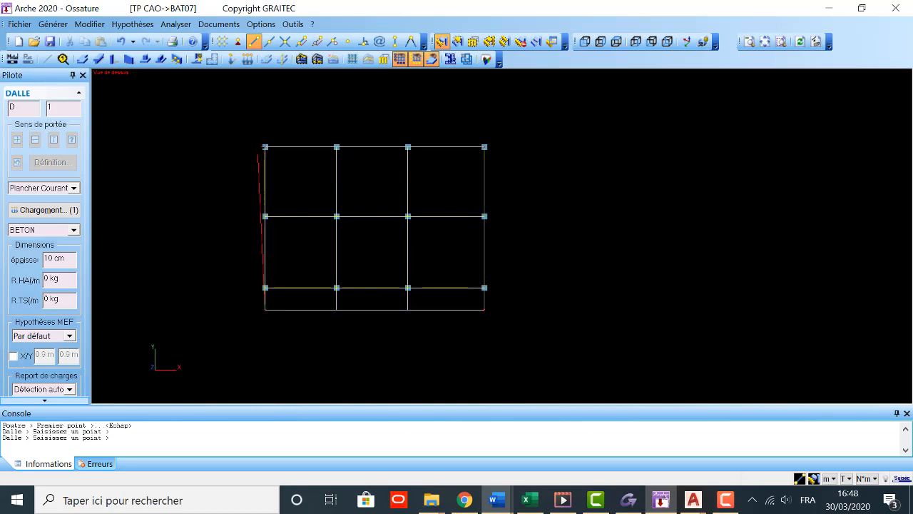
right_click(206, 170)
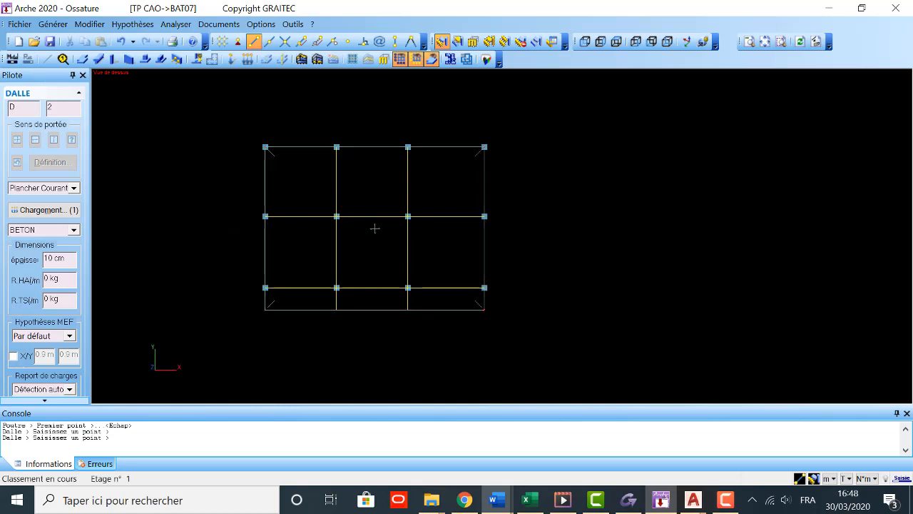
key(Escape)
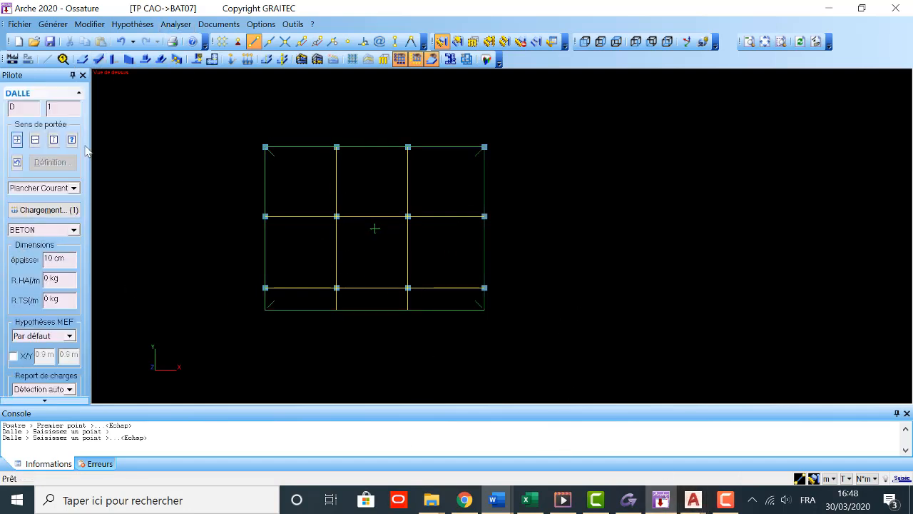
click(53, 139)
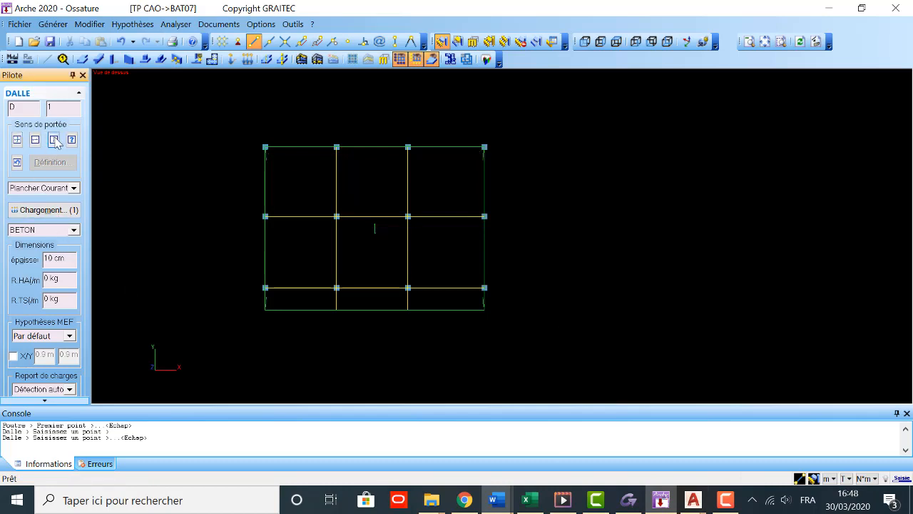
Step: Set the coefficient of non-bearing sides to 0 in the traditional load-descent calculation method
click(132, 23)
mouse_move(278, 129)
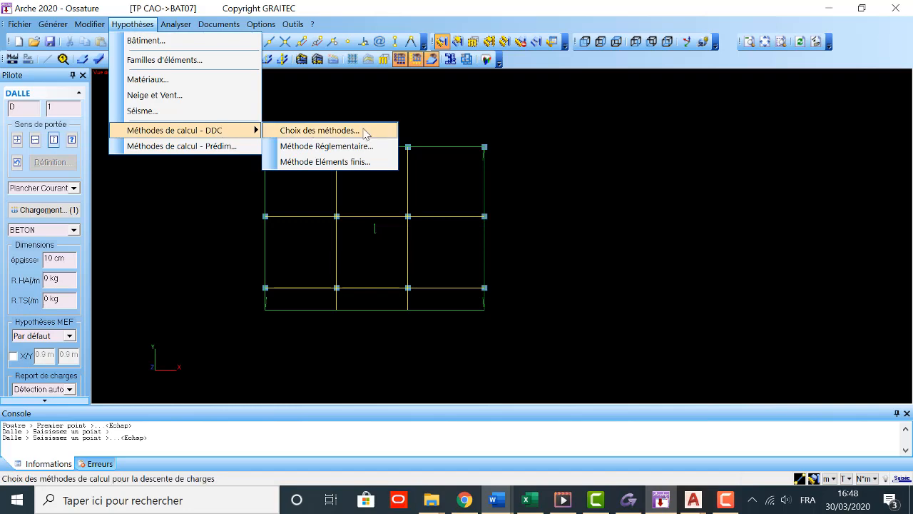
click(336, 147)
click(480, 172)
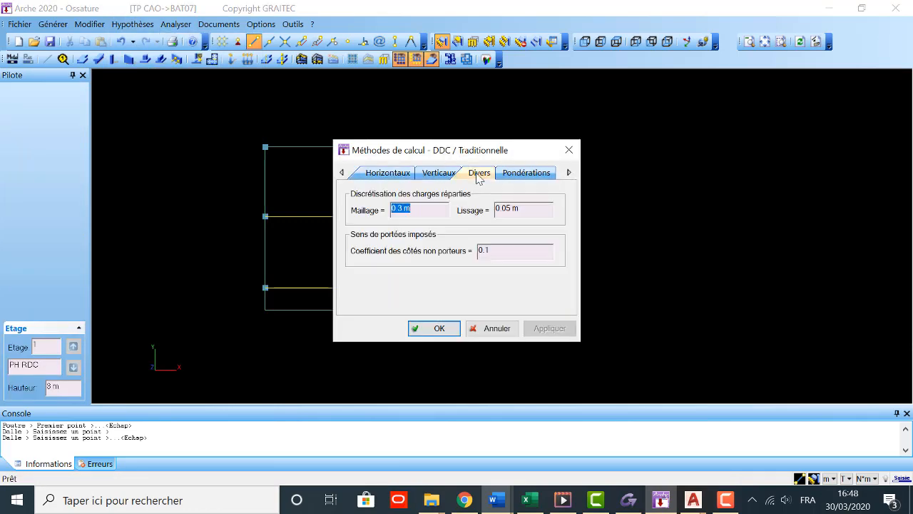
click(495, 247)
key(BackSpace)
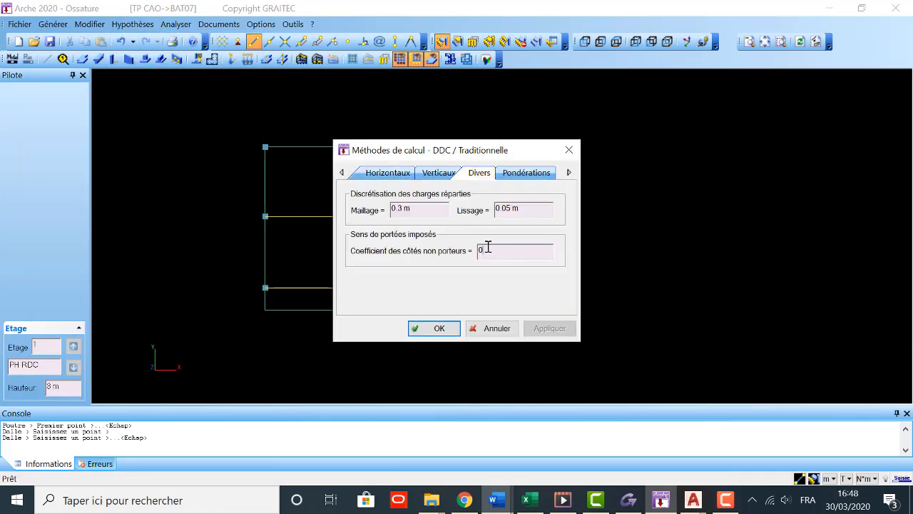
key(BackSpace)
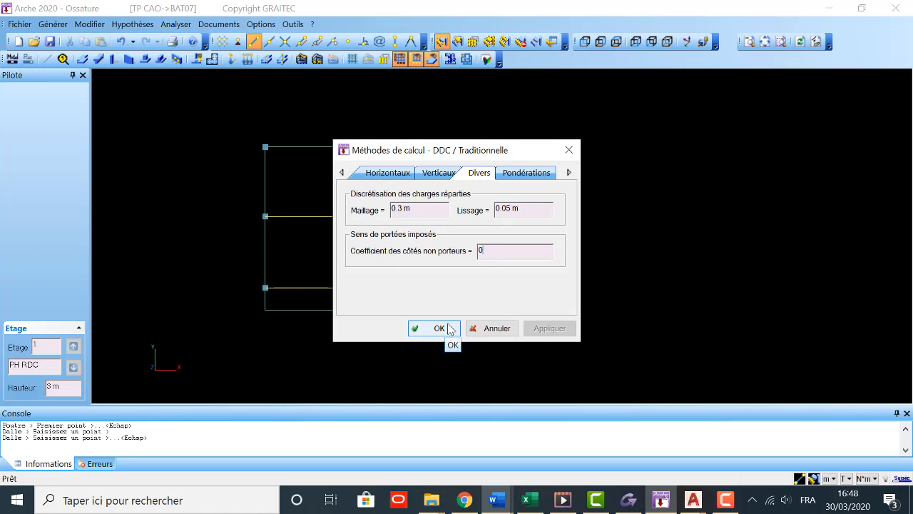
click(449, 329)
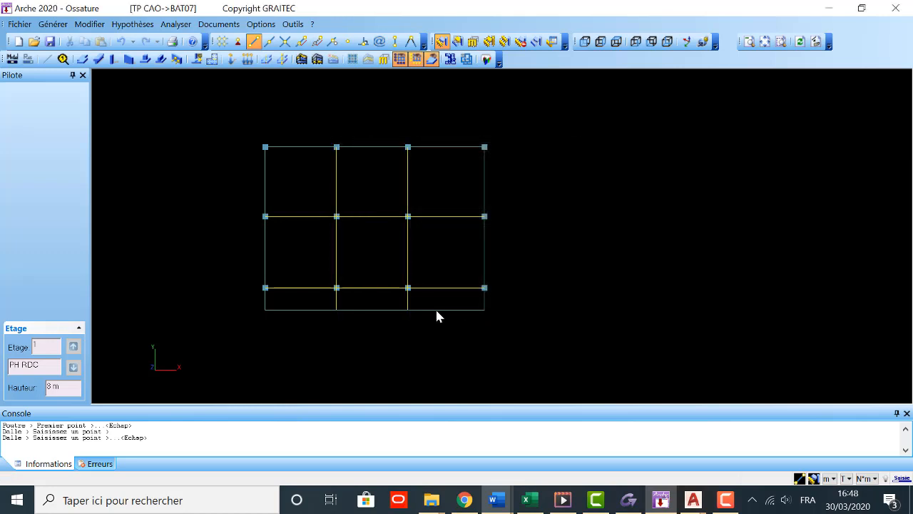
Step: Split the active storey's slab automatically with Découper dalles
click(216, 63)
Step: Finish cutting the slab along the beams and generate suitable footings automatically under every column
click(367, 149)
click(212, 63)
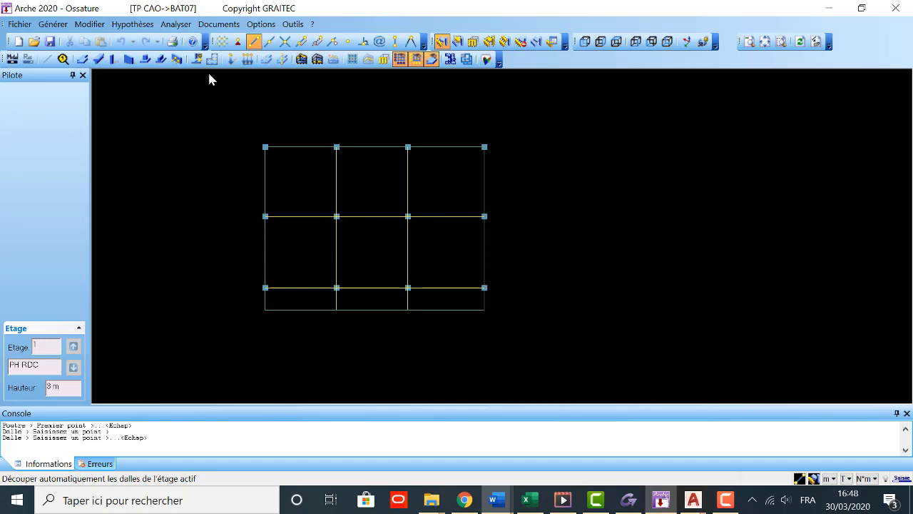
click(306, 144)
click(371, 226)
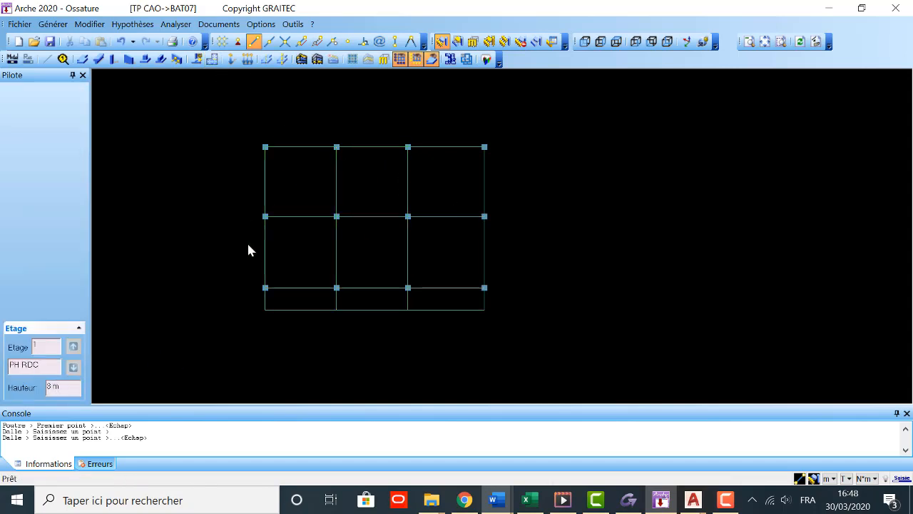
click(199, 60)
click(465, 278)
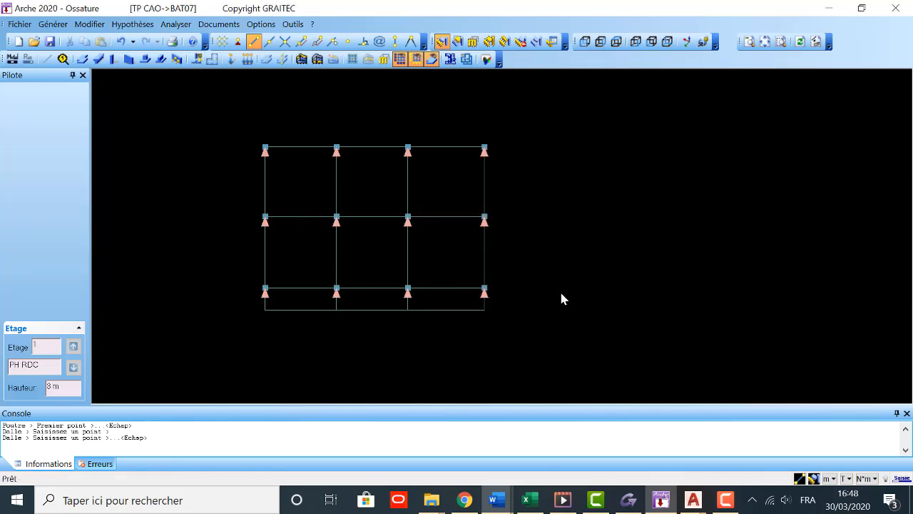
Step: Inspect the whole structure in the 3D viewer from a rotated angle, and close the viewer
click(486, 60)
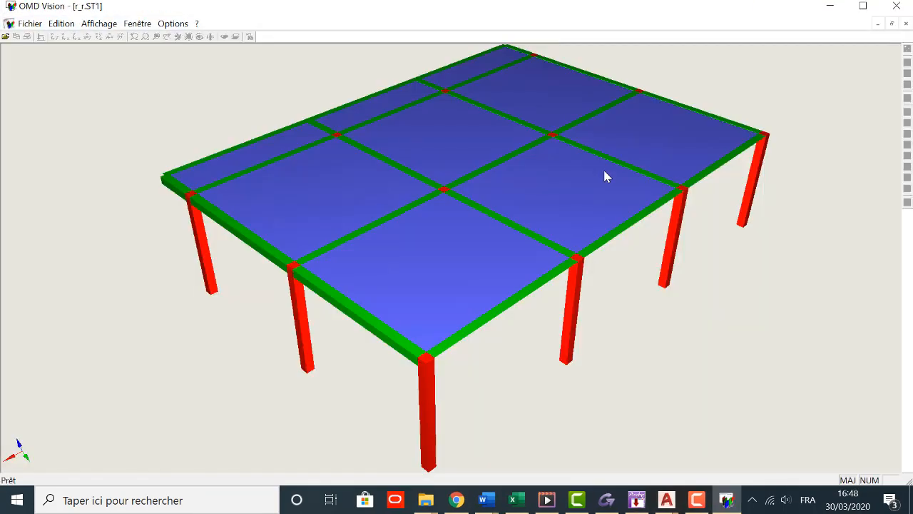
drag(502, 368, 478, 350)
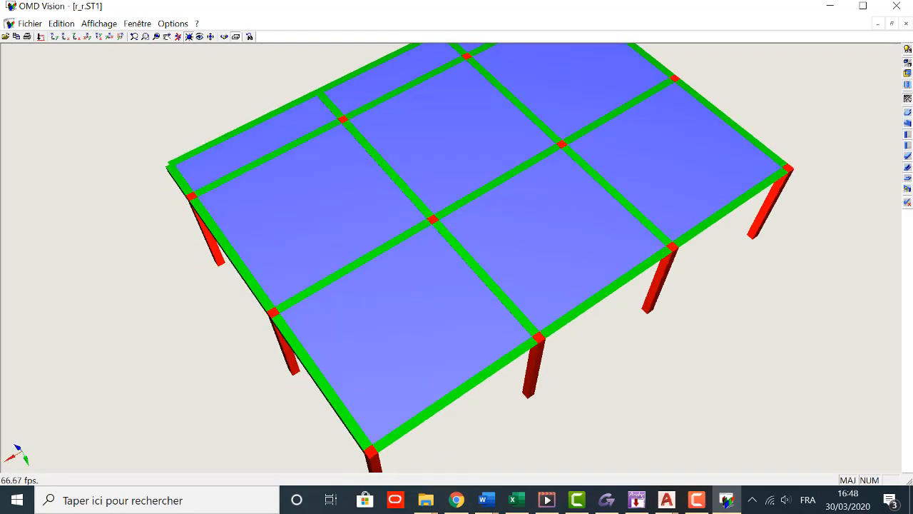
click(896, 5)
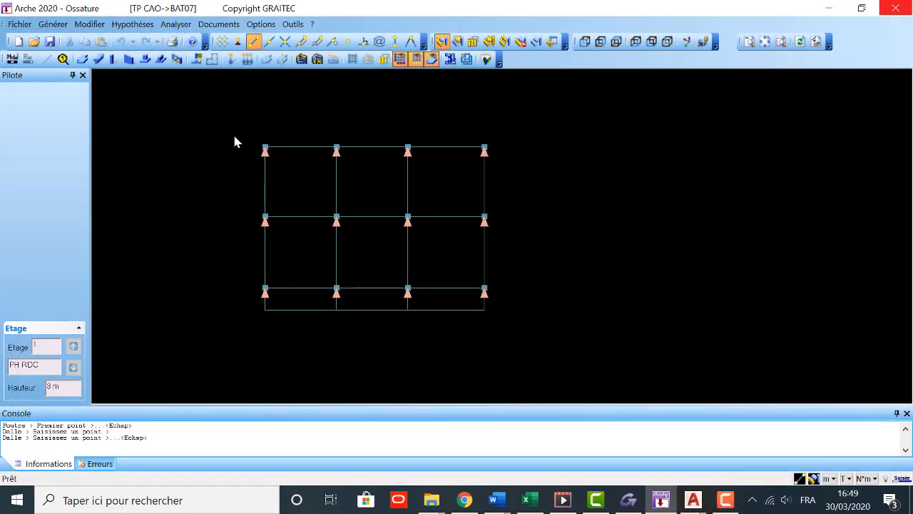
Step: Interpret and mesh the model, and turn off the display of the slab elements (Dalles)
click(12, 59)
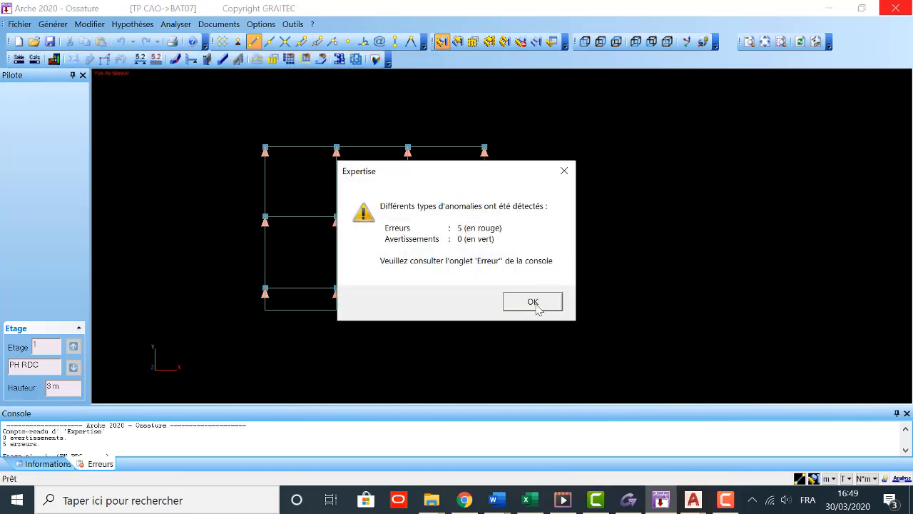
click(535, 302)
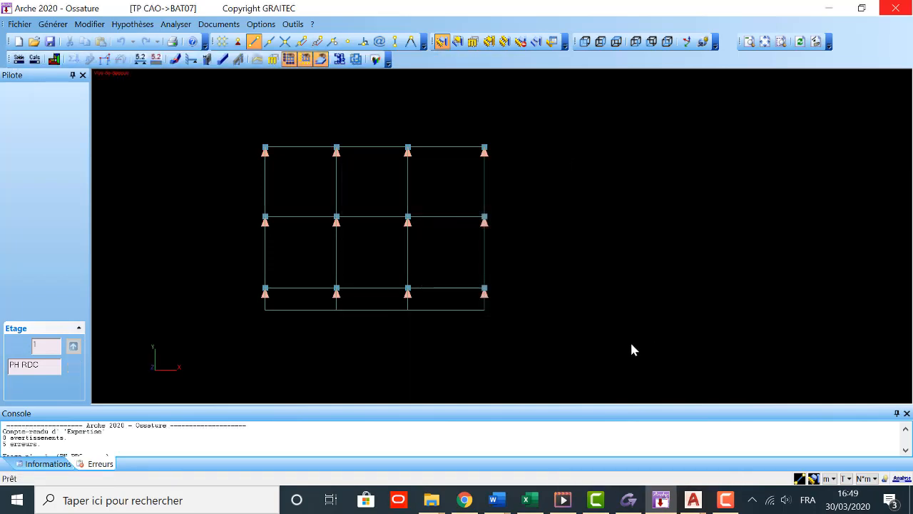
key(alt+x)
click(312, 140)
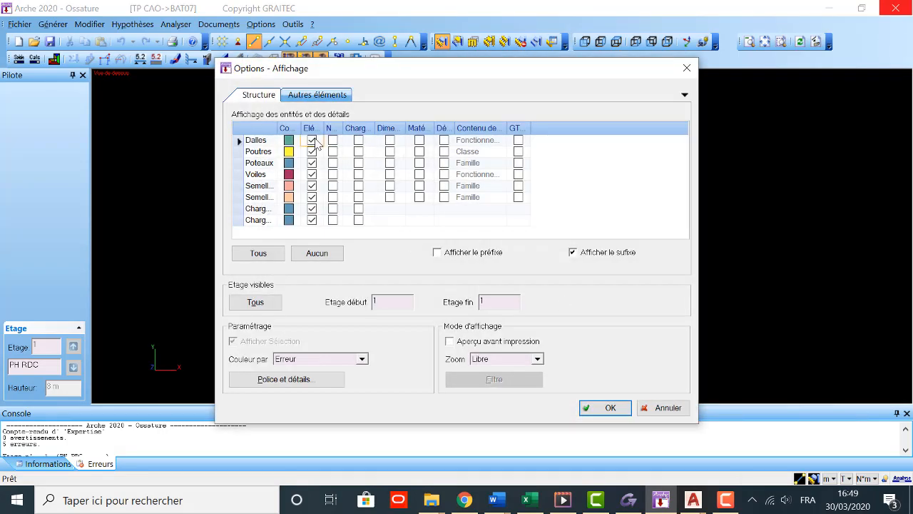
click(606, 407)
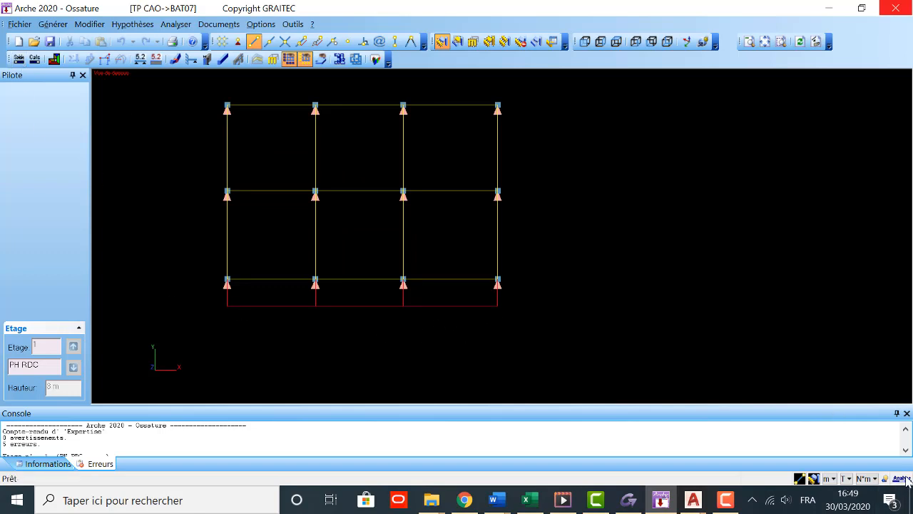
Step: Return to input mode with the input file and remove the Principale class from the cantilever's outer edge beam in the first bay
click(20, 60)
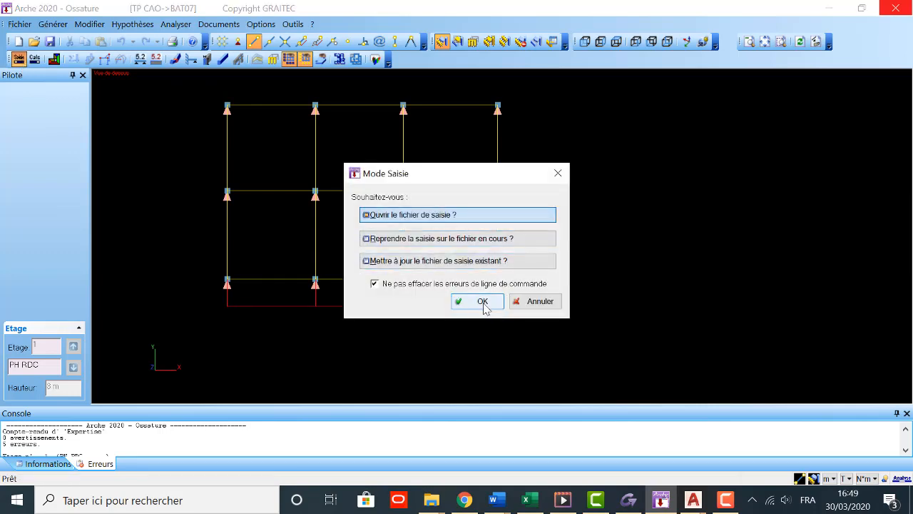
click(481, 304)
scroll(376, 279, down, 1)
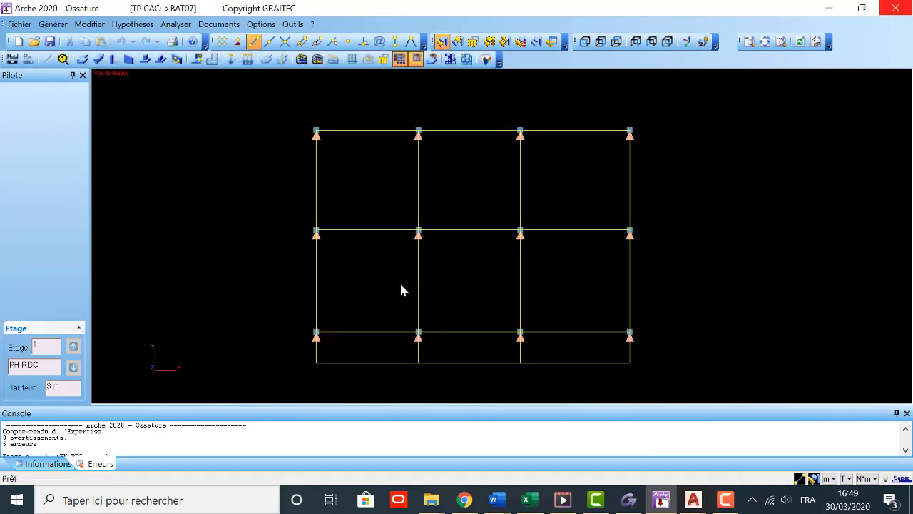
click(362, 361)
click(363, 363)
click(370, 364)
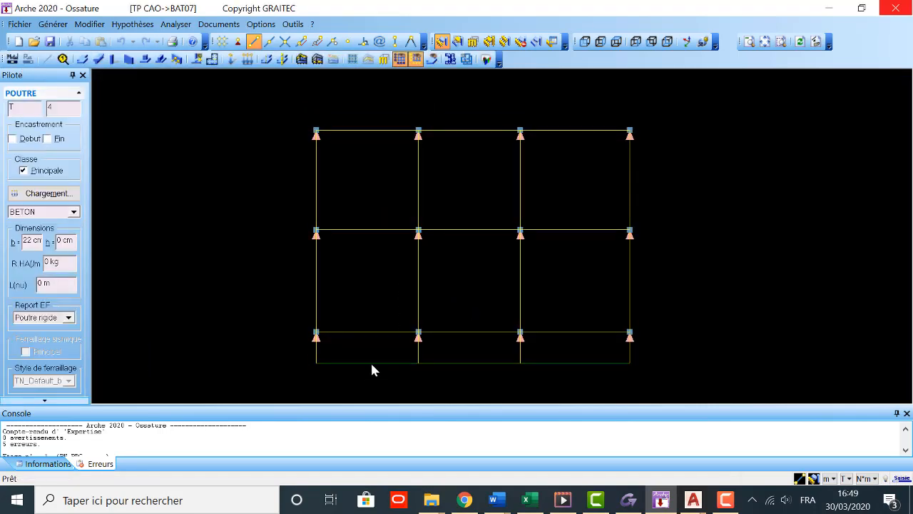
click(372, 368)
click(372, 368)
click(41, 172)
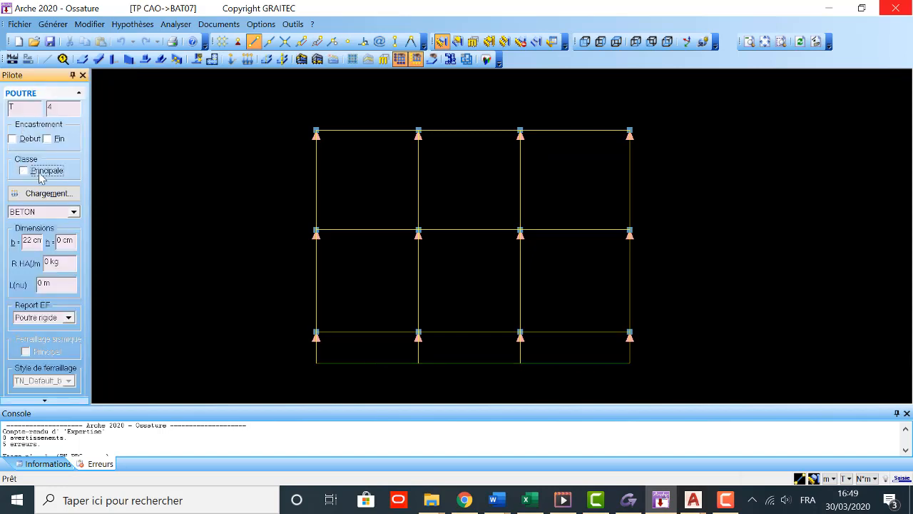
Step: Check the class and dimensions of the transverse beams and cantilever stub on the first two column lines
click(301, 269)
click(317, 271)
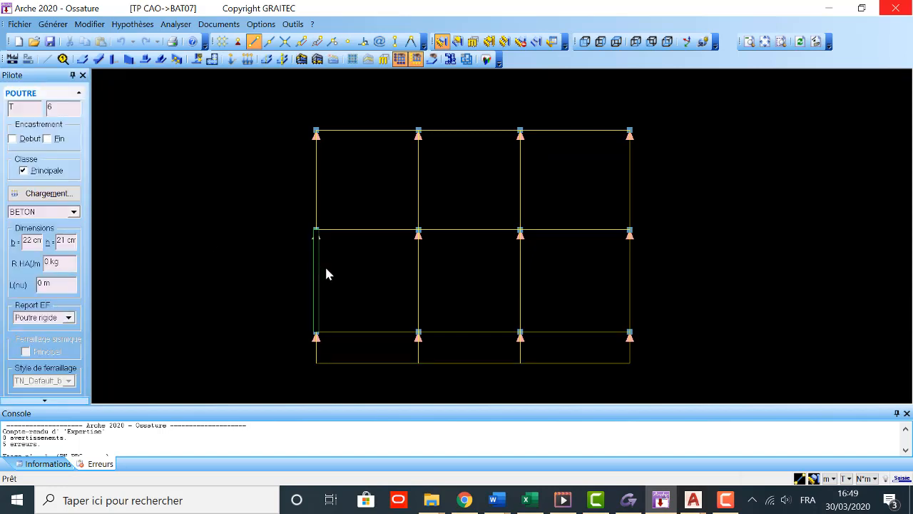
click(326, 273)
click(318, 354)
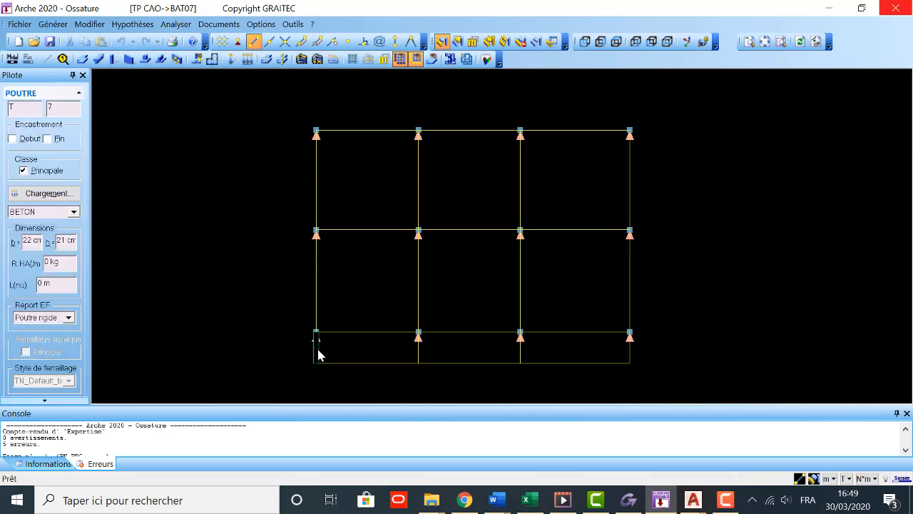
click(426, 330)
click(418, 306)
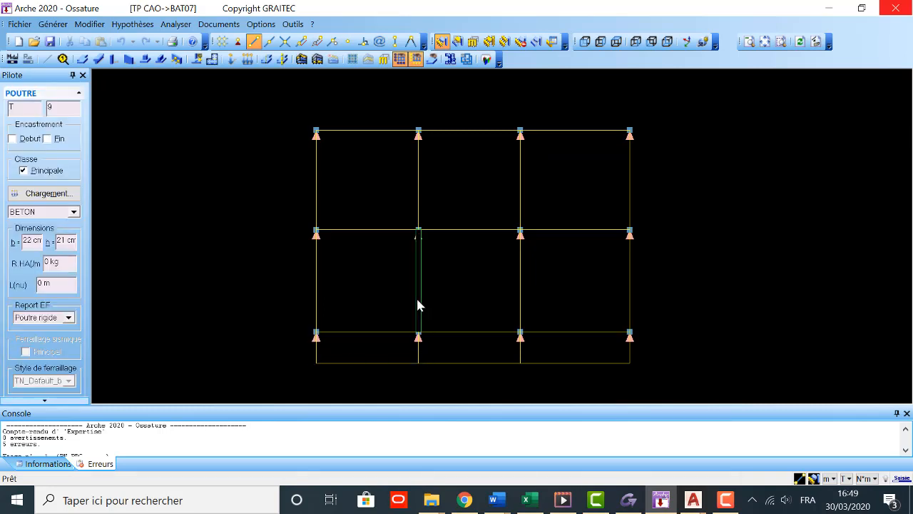
click(439, 316)
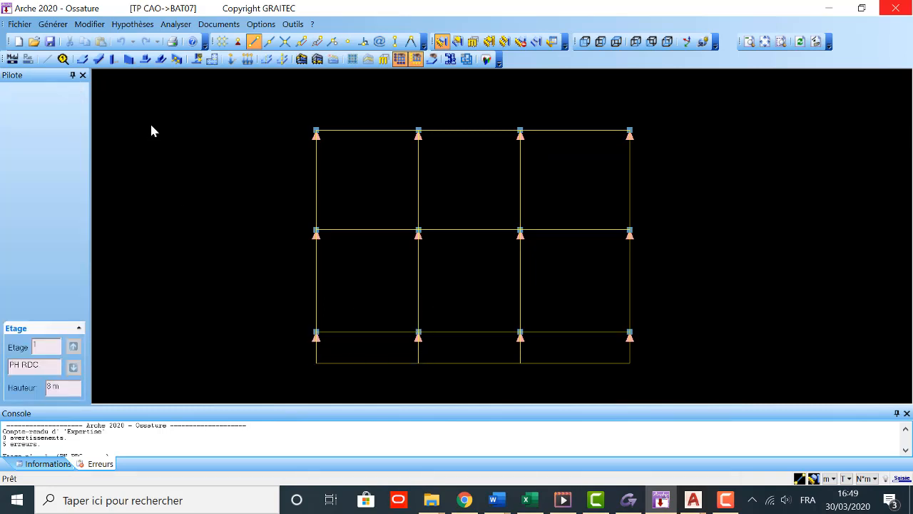
Step: Save the model and save a copy in the TP CAO folder under the name TP_CAO_1
click(50, 42)
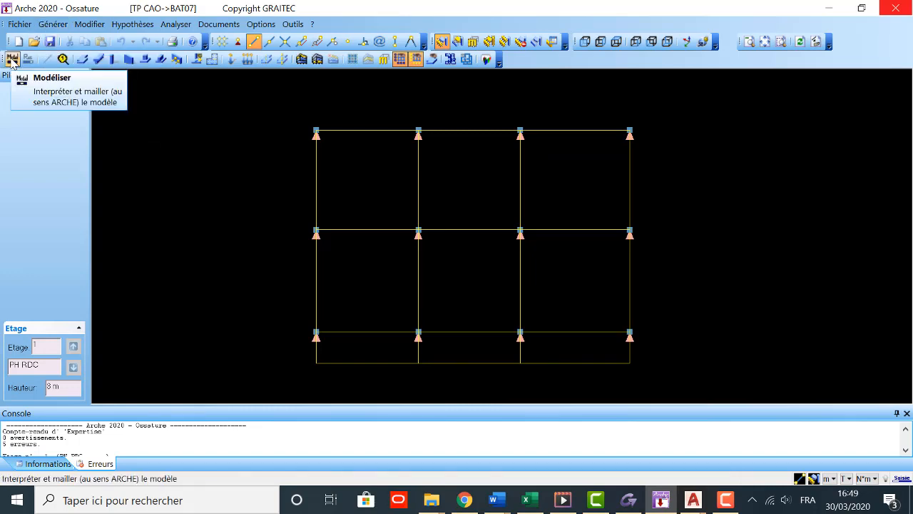
click(27, 24)
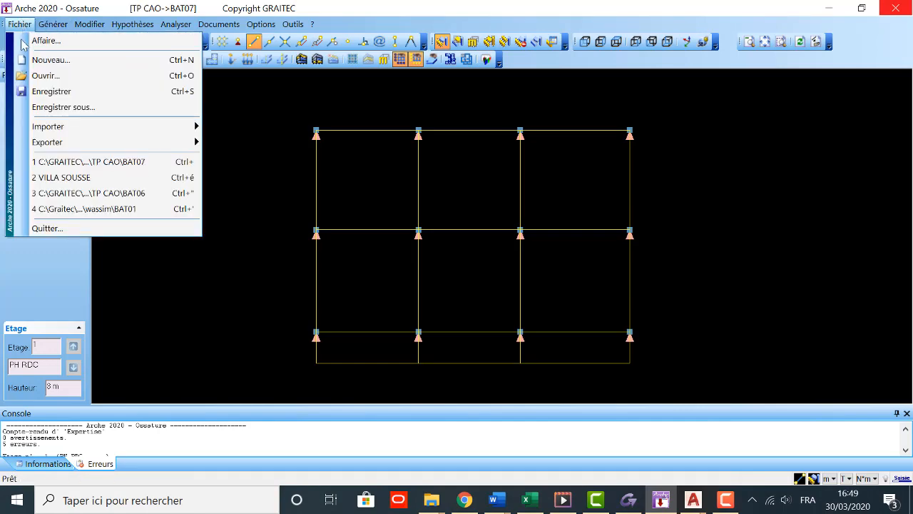
click(71, 108)
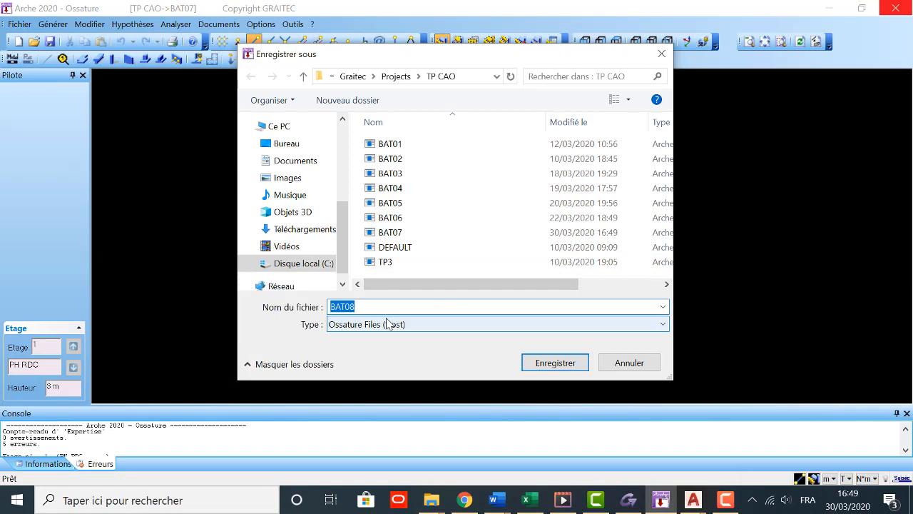
text(TP)
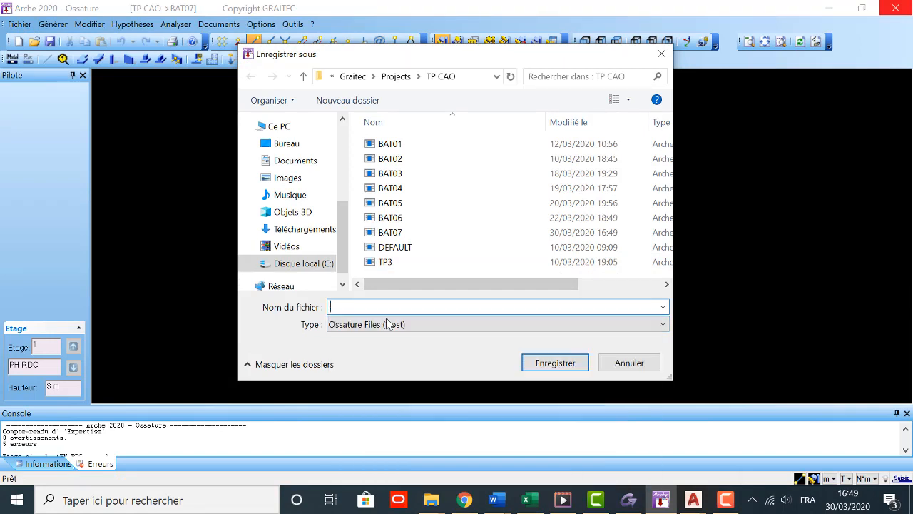
text(_CAO_1)
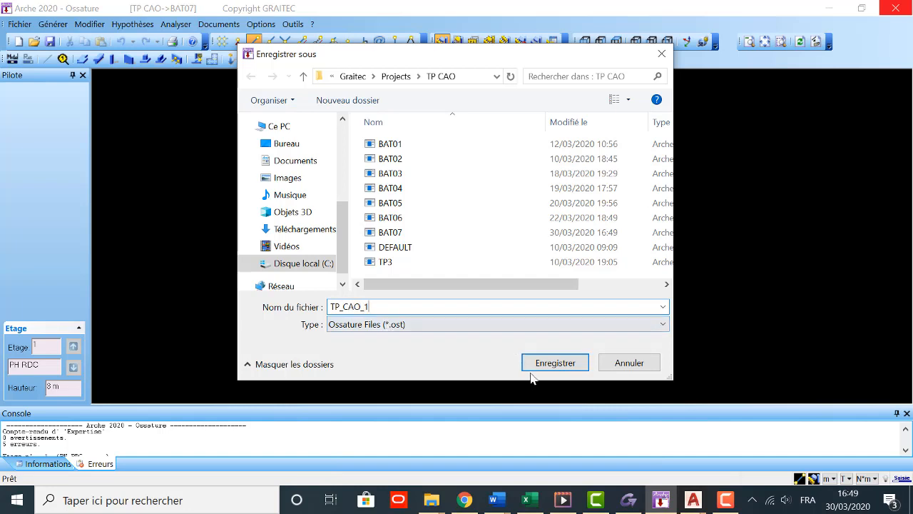
click(556, 362)
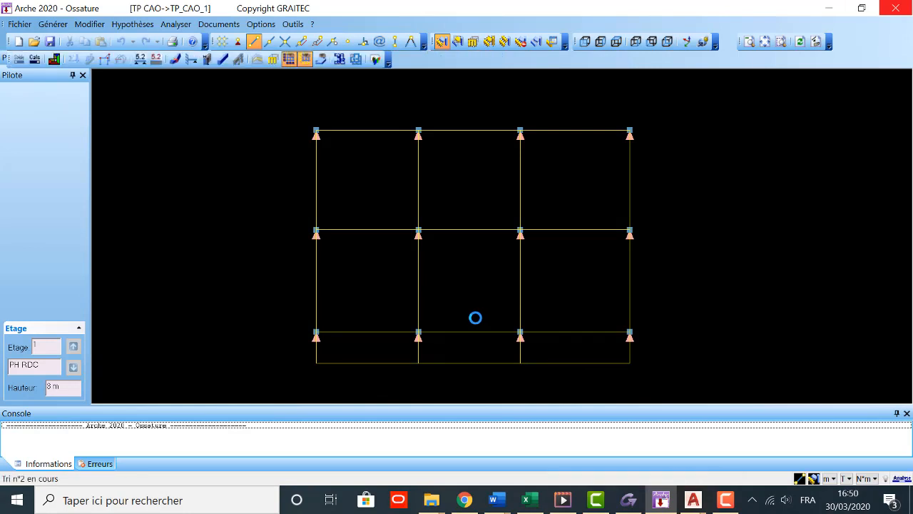
Step: Check the model again for anomalies and return to input mode by opening the input file
click(532, 301)
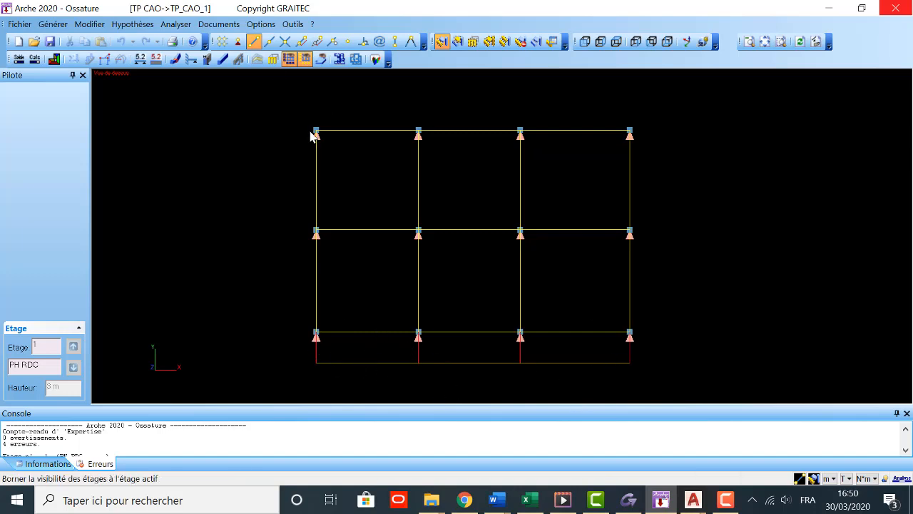
click(18, 58)
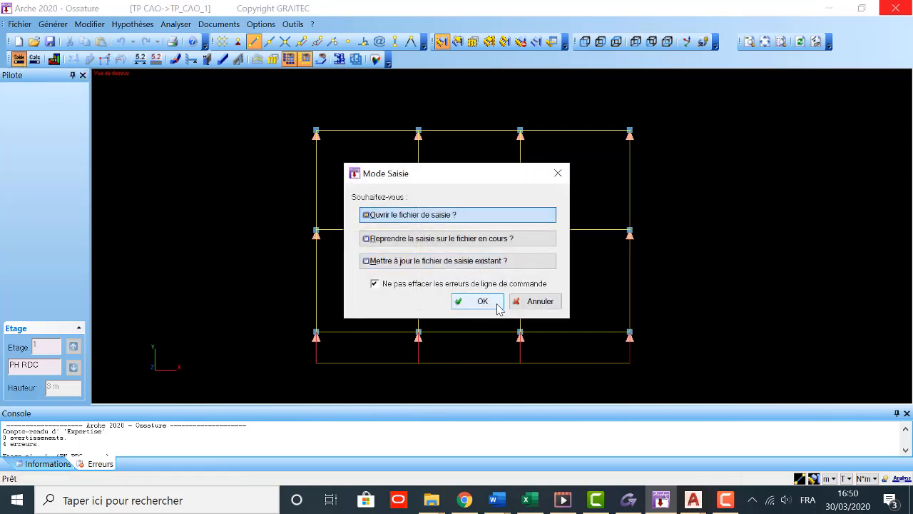
click(487, 304)
Step: Delete the four short beams that link the front column row to the cantilever's outer edge beam
scroll(328, 254, down, 2)
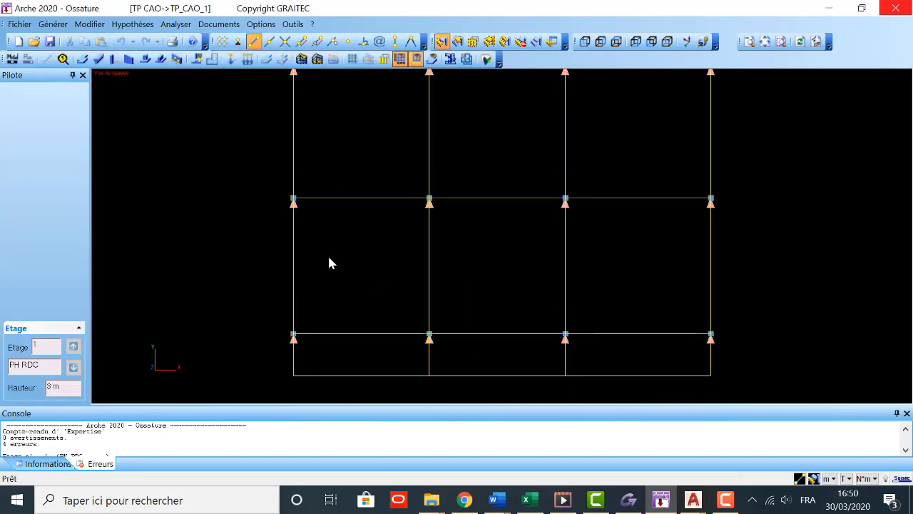
click(296, 356)
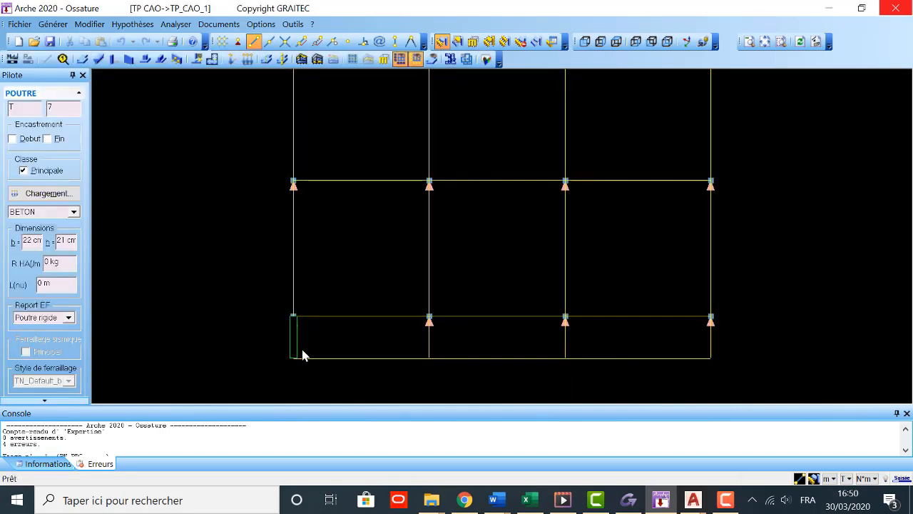
key(Delete)
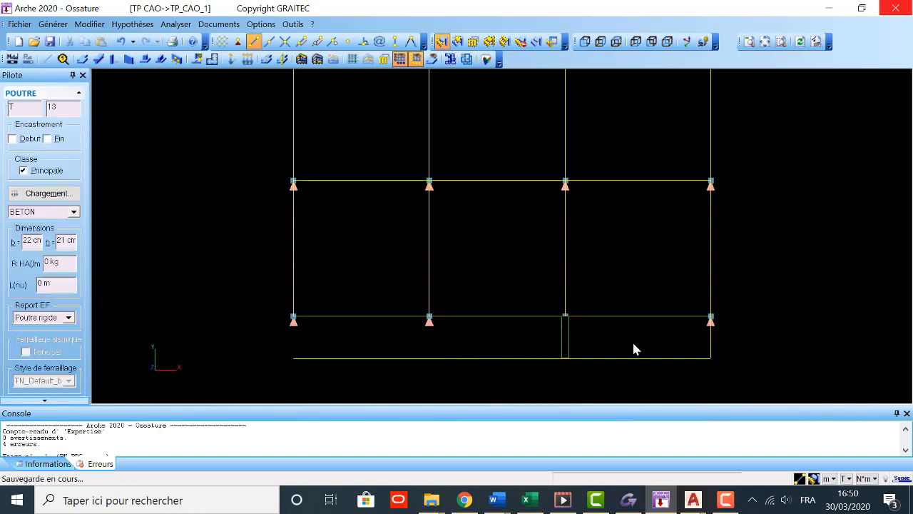
Step: Extend the four transverse beams of the bay next to the cantilever to its outer edge beam with the relimit command
scroll(489, 284, down, 1)
middle_drag(476, 276, 542, 234)
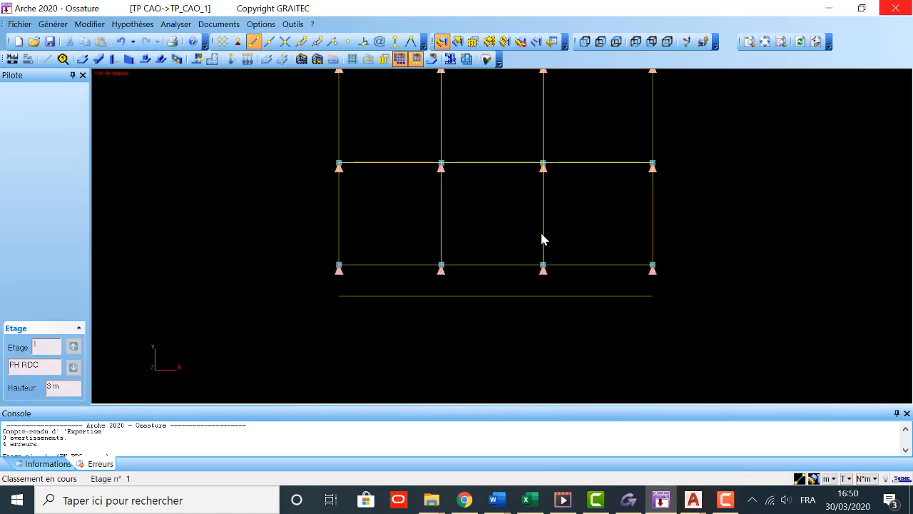
click(457, 41)
drag(276, 216, 672, 233)
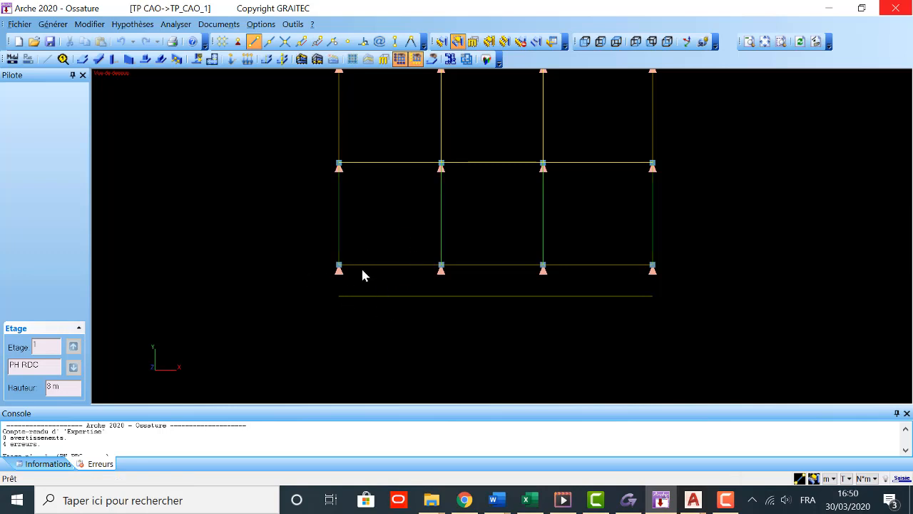
click(390, 297)
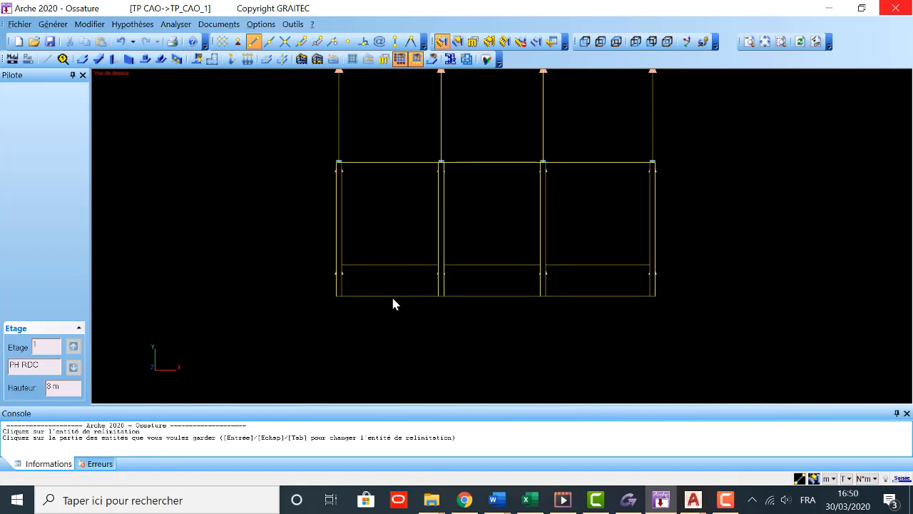
Step: Interpret and mesh the corrected model to check it for anomalies and switch to analysis mode
scroll(265, 322, down, 2)
middle_drag(385, 348, 365, 352)
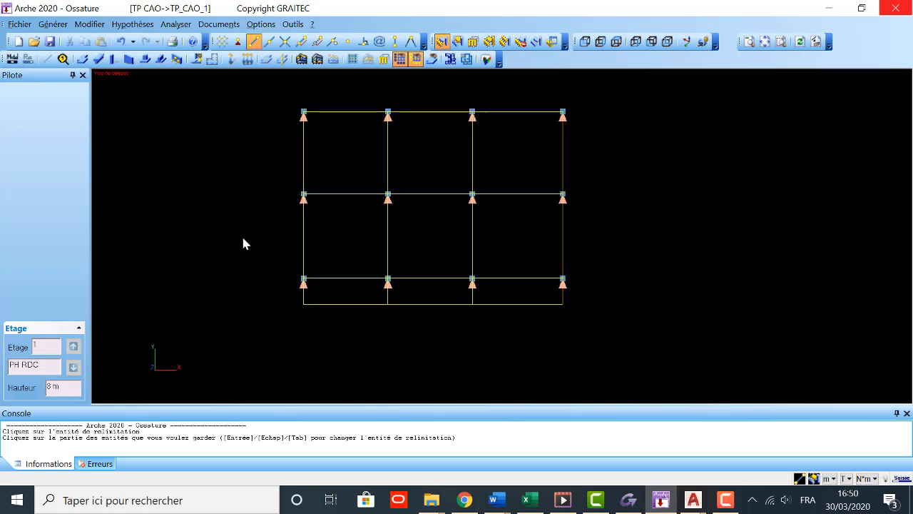
click(12, 60)
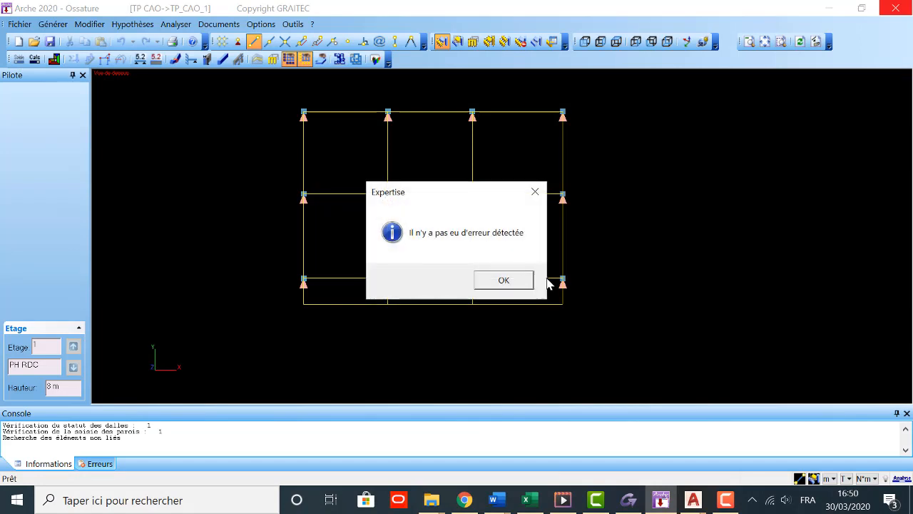
click(509, 281)
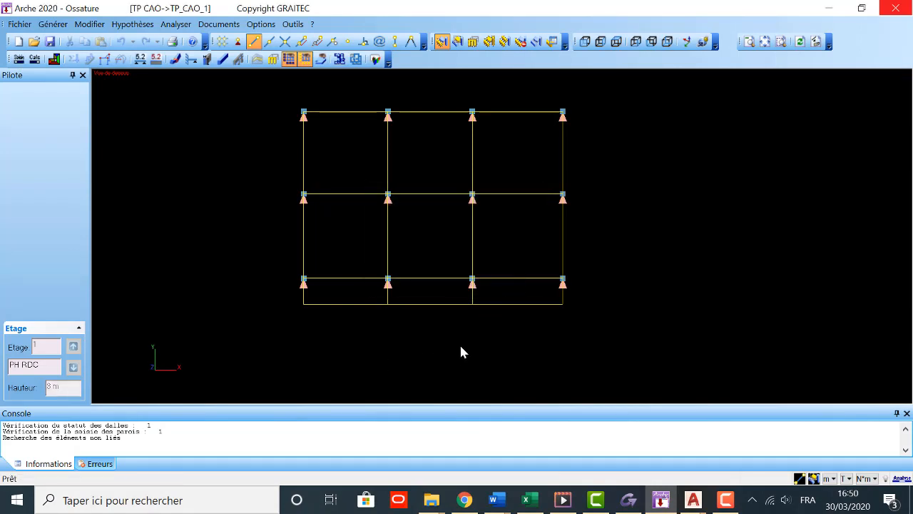
Step: Run the load descent calculation on the meshed model and close its anomaly report
click(35, 59)
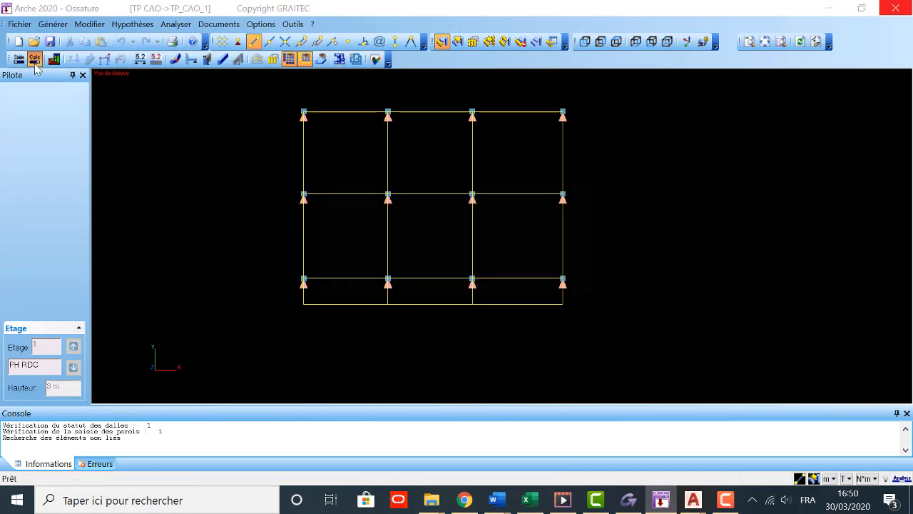
click(492, 279)
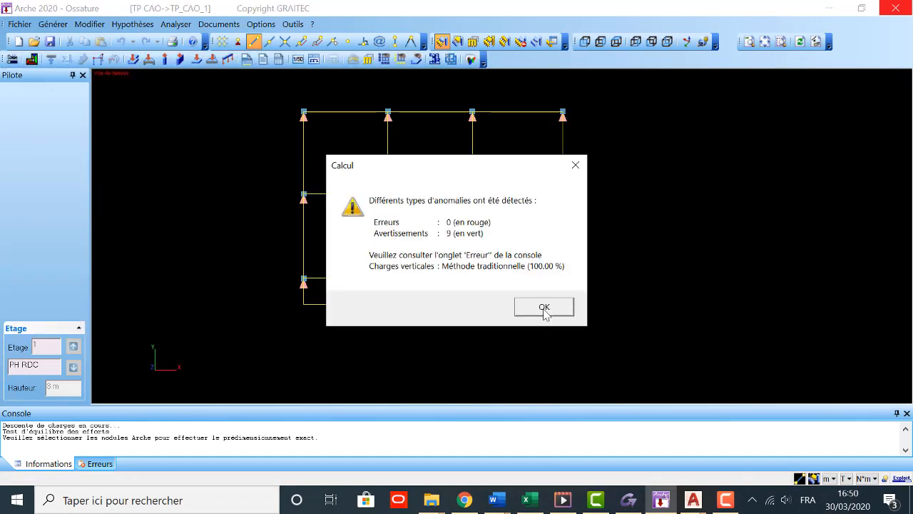
click(546, 311)
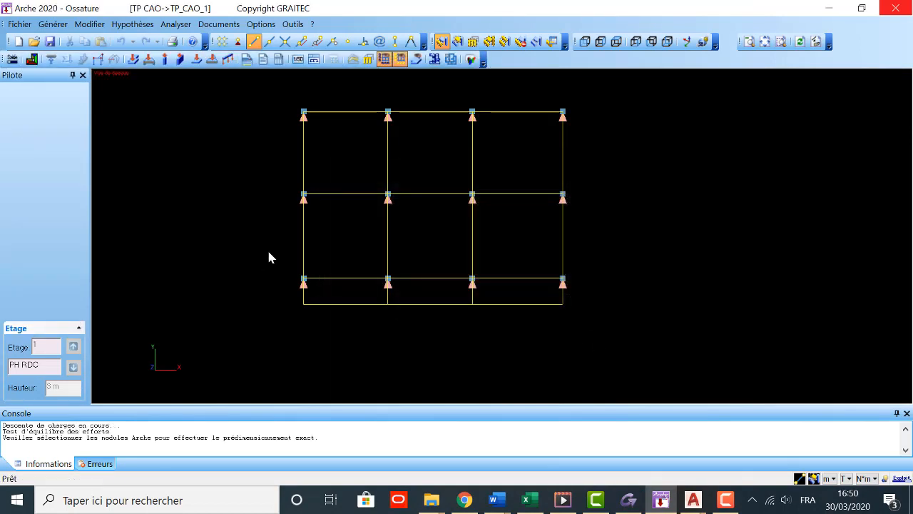
Step: Display the slab rupture lines and the loads at the column heads
click(32, 57)
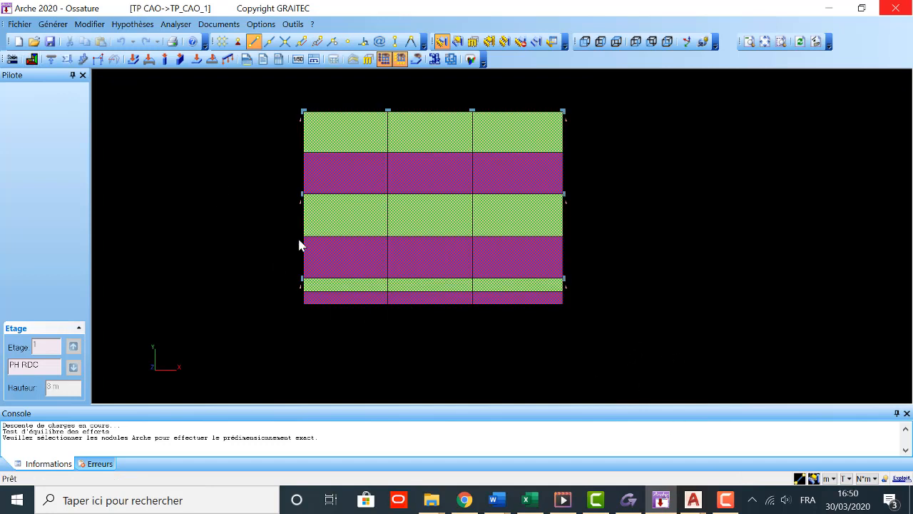
click(80, 55)
click(166, 60)
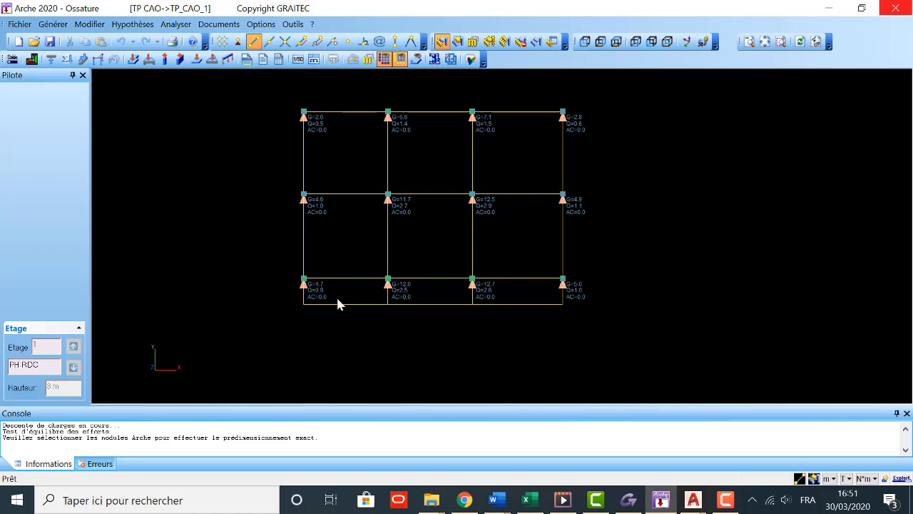
Step: Examine the calculated loads on the beams, the columns and the isolated footings in the plan view
click(148, 62)
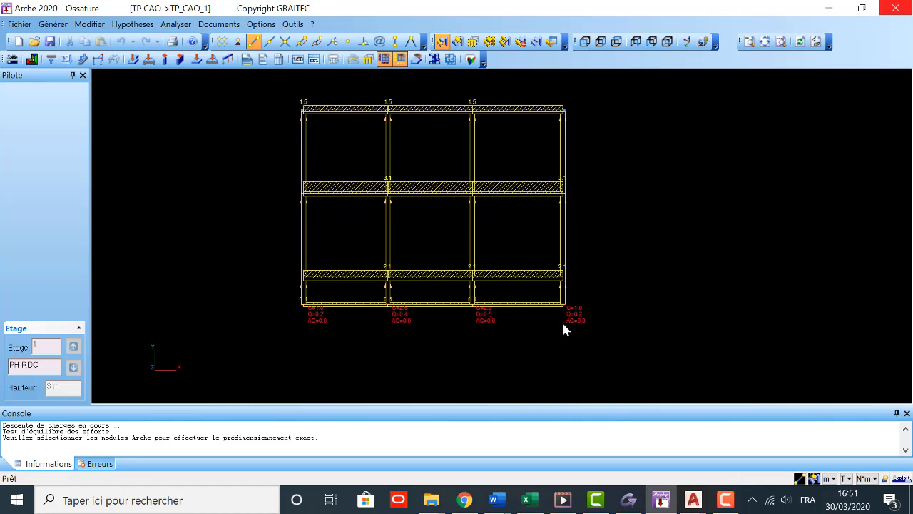
click(166, 61)
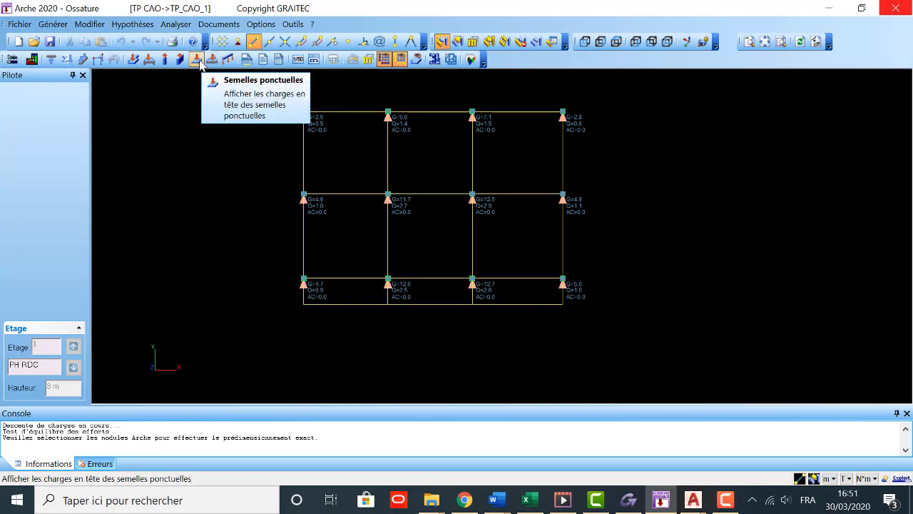
click(197, 60)
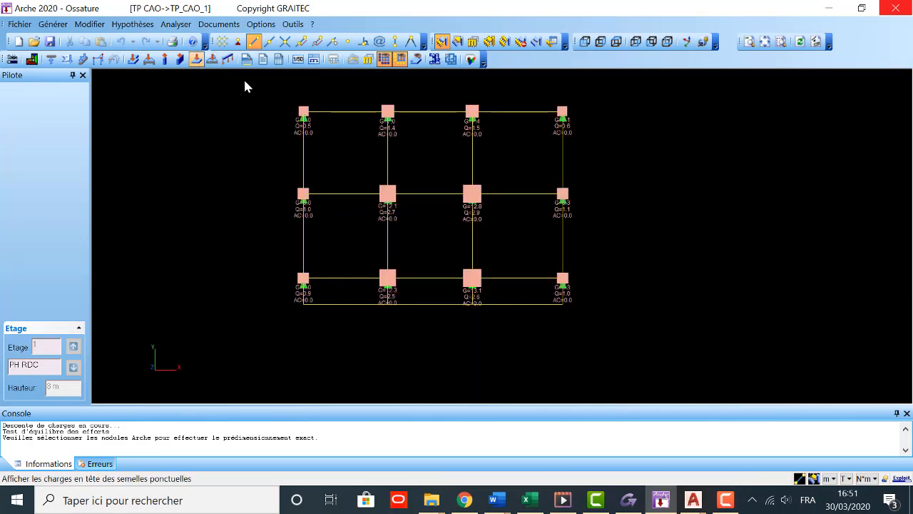
scroll(267, 128, up, 1)
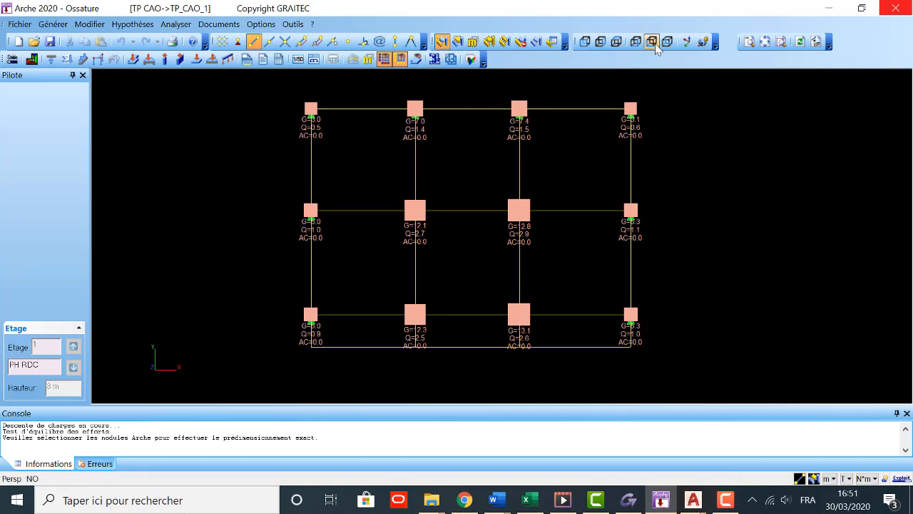
Step: Inspect the calculated structure from another angle in the OMD Vision 3D rendering and close the viewer
click(470, 59)
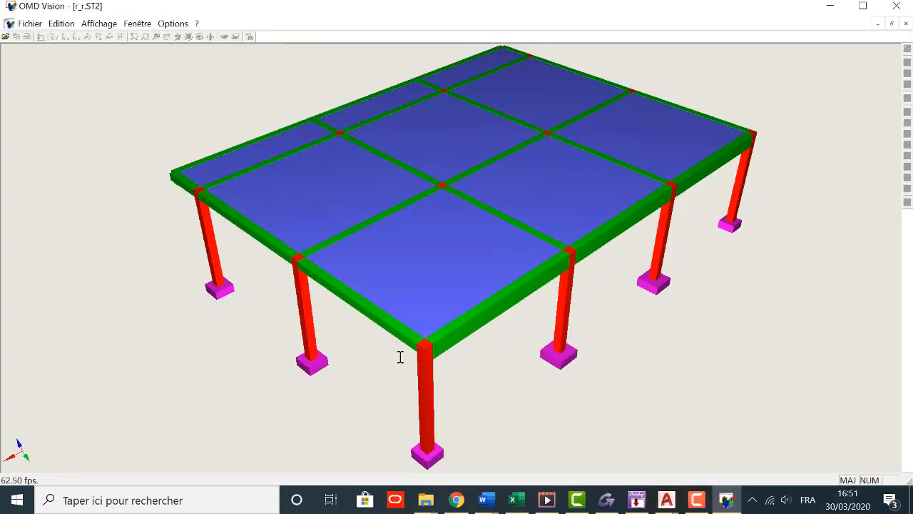
drag(400, 356, 722, 250)
click(904, 4)
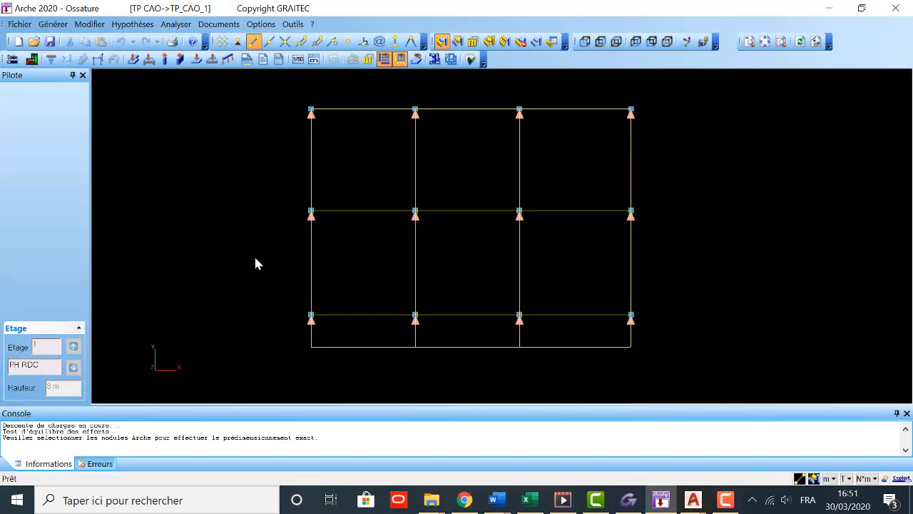
Step: Launch the reinforcement module for beam 3.1, the first span of the rear row opposite the cantilever
click(363, 109)
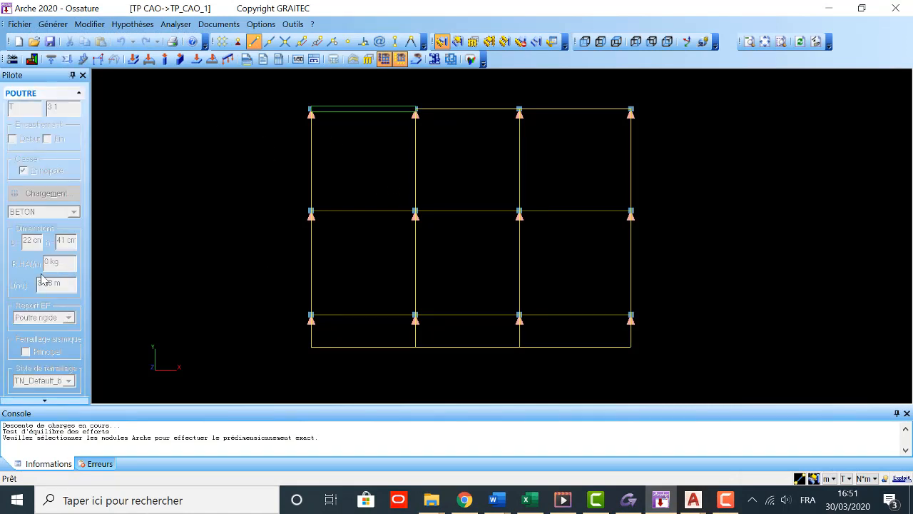
click(379, 107)
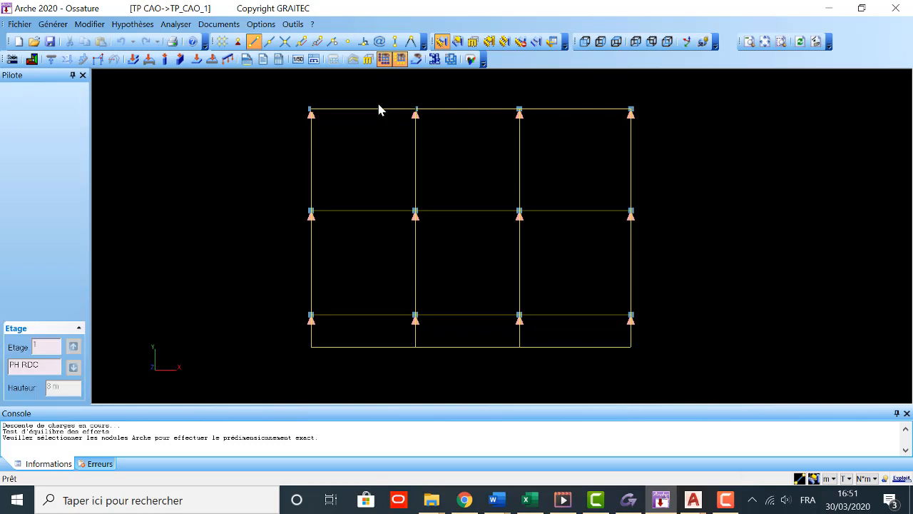
click(379, 107)
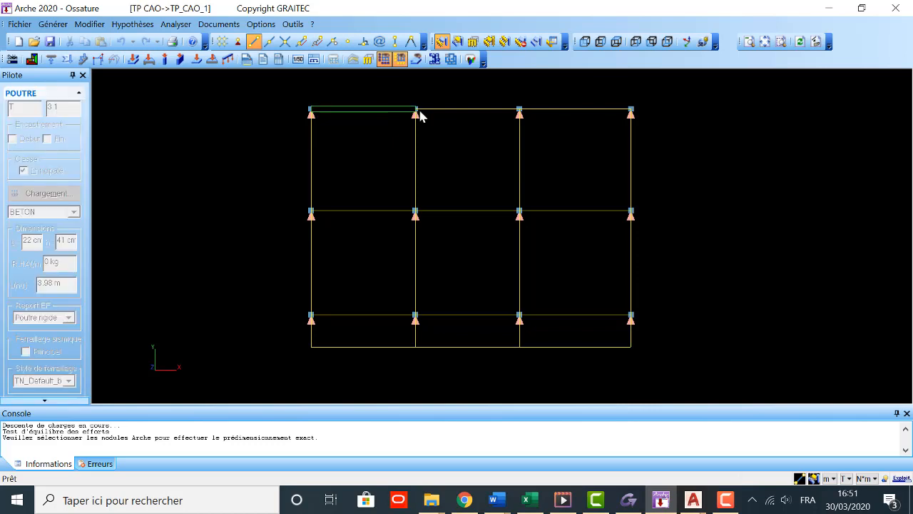
click(336, 60)
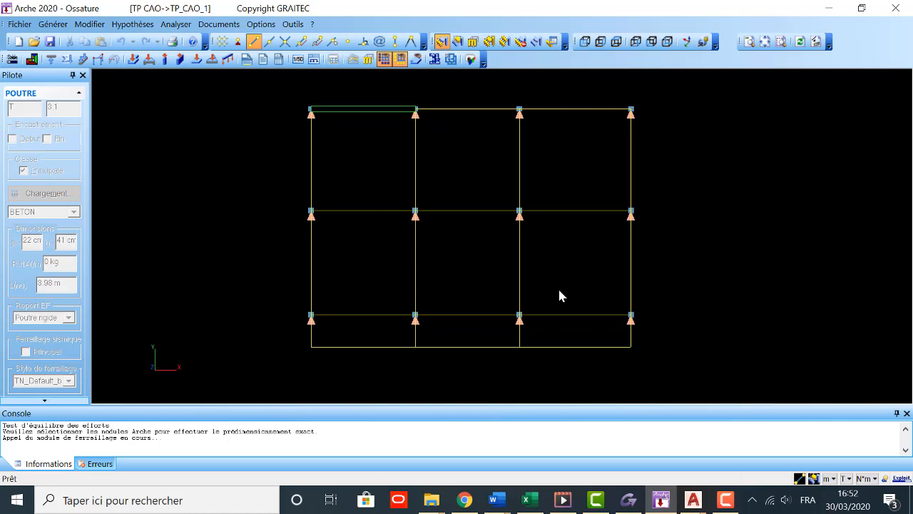
Step: Save the structure model and switch to the beam opened in Advance BIM Designers
click(50, 42)
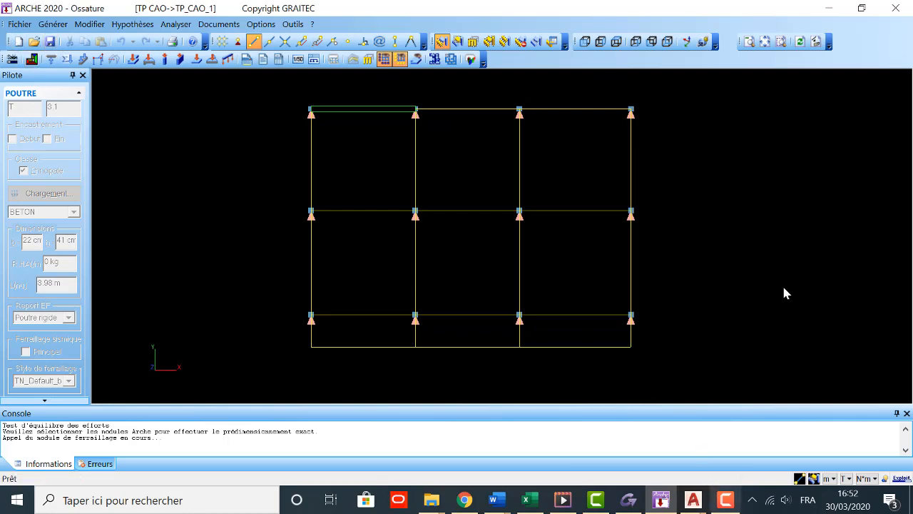
click(829, 8)
click(829, 8)
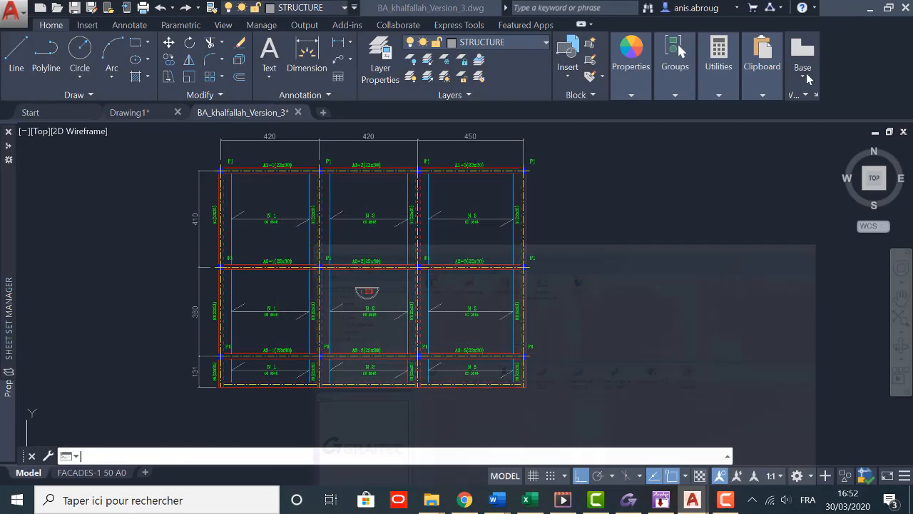
click(872, 8)
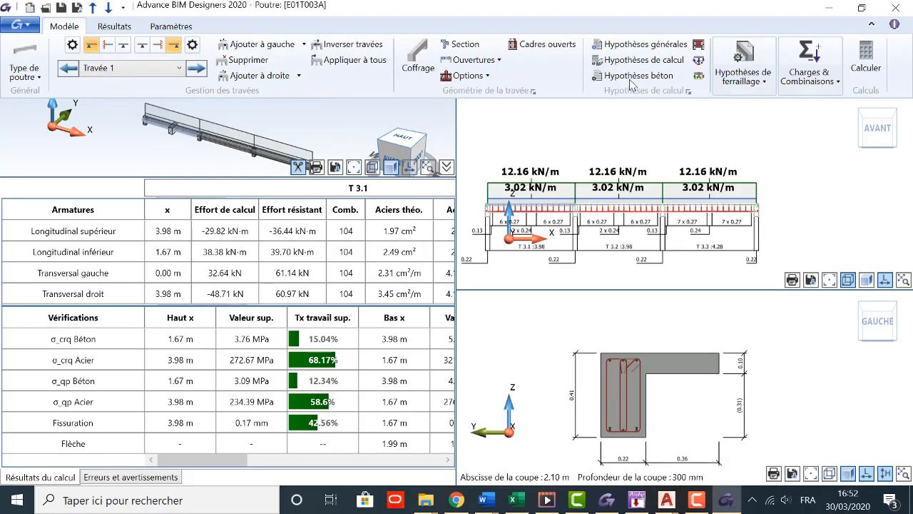
Step: Review the beam's reinforcement assumptions and the general calculation assumptions
click(762, 81)
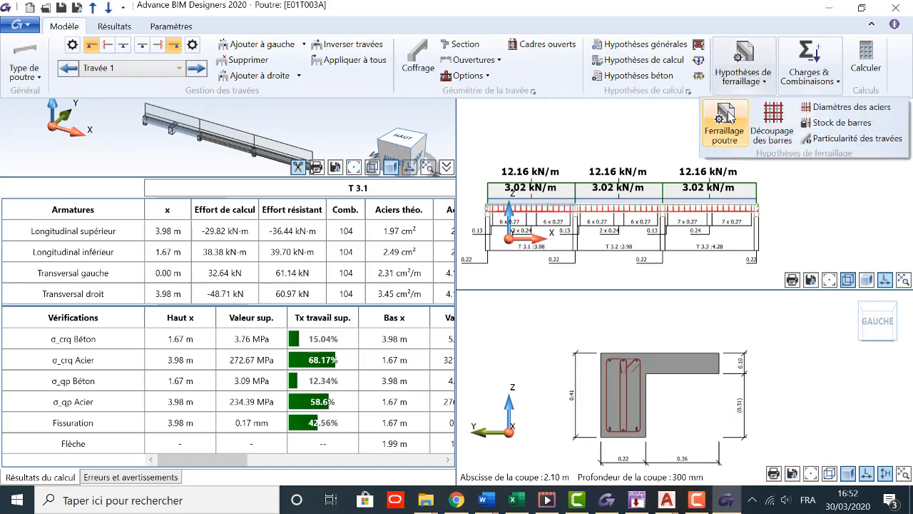
click(725, 126)
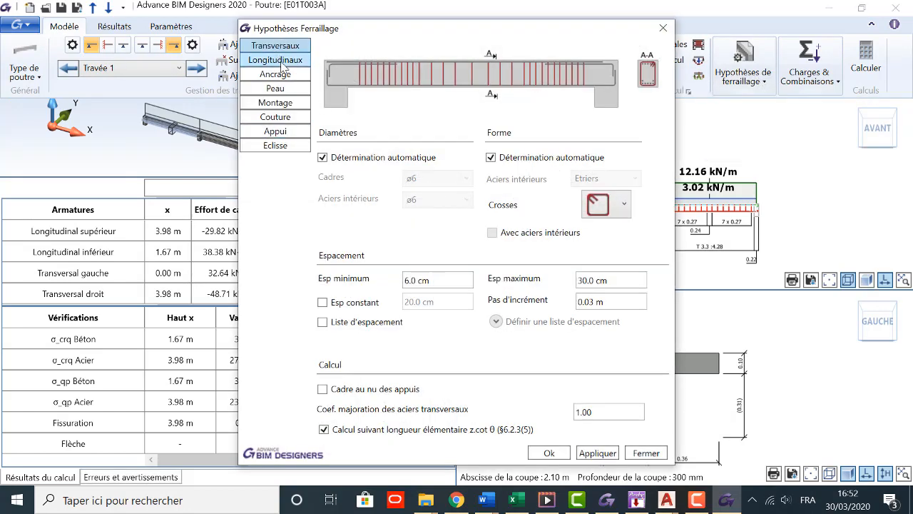
click(663, 27)
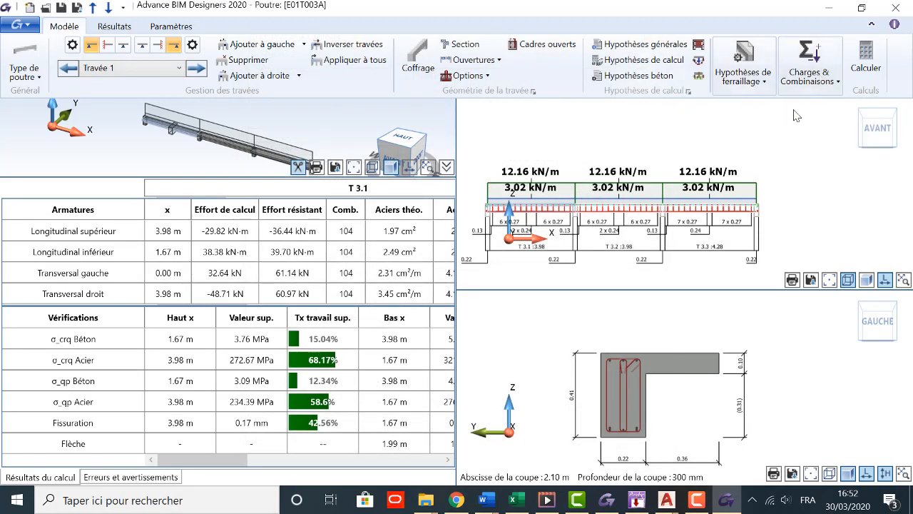
click(642, 50)
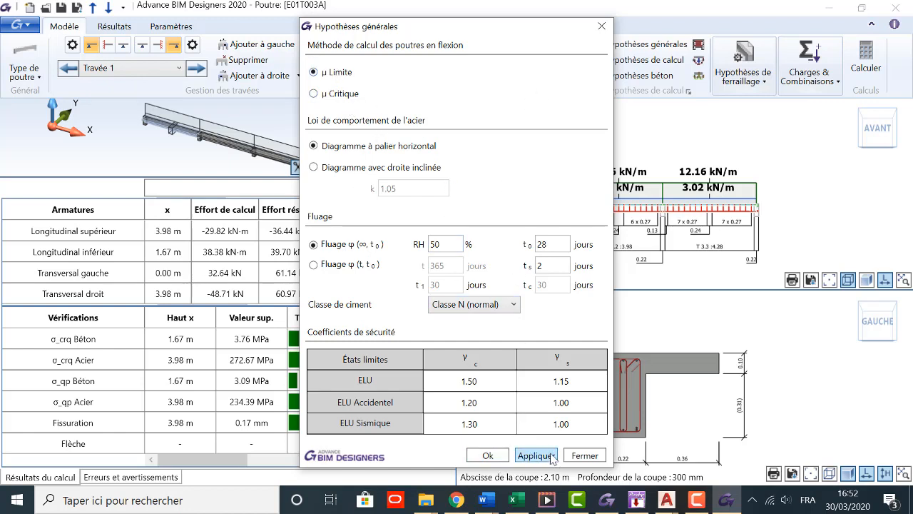
click(487, 456)
Step: Set the steel strengths in the concrete assumptions to 400 MPa for f yk and 235 MPa for f ywk
click(758, 78)
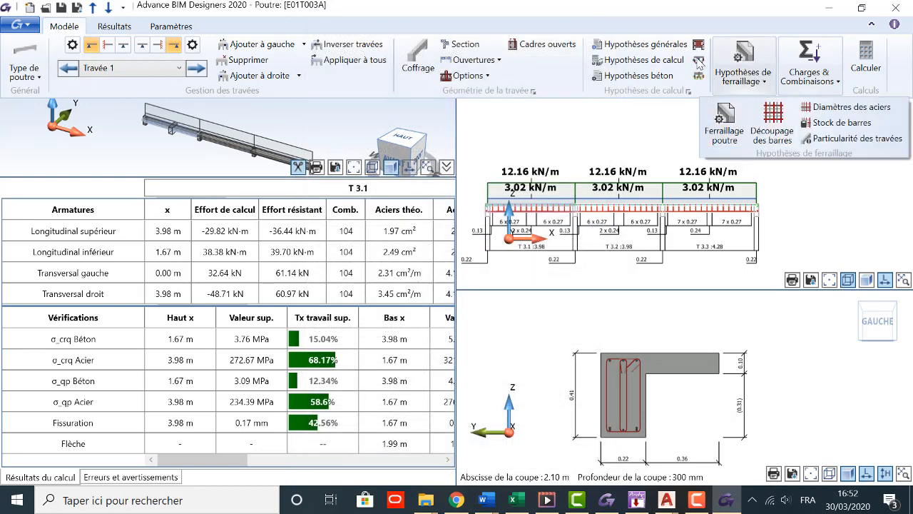
click(646, 75)
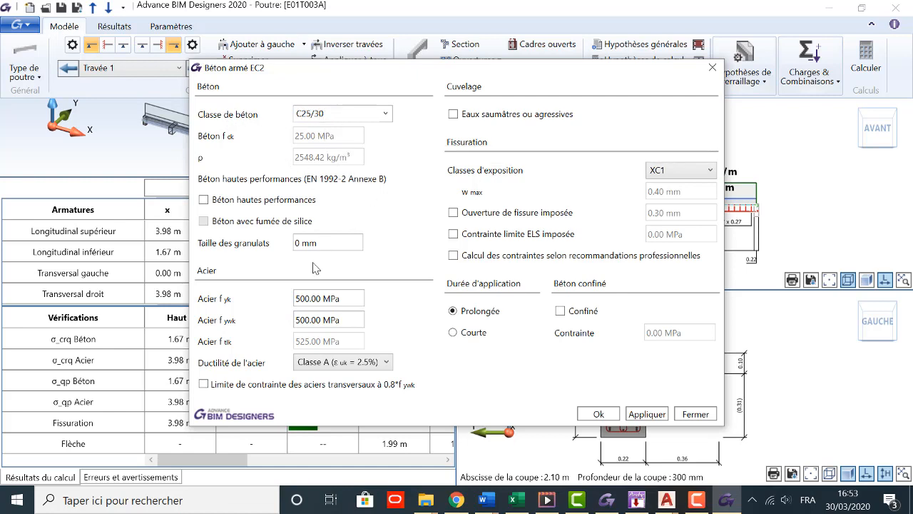
click(309, 300)
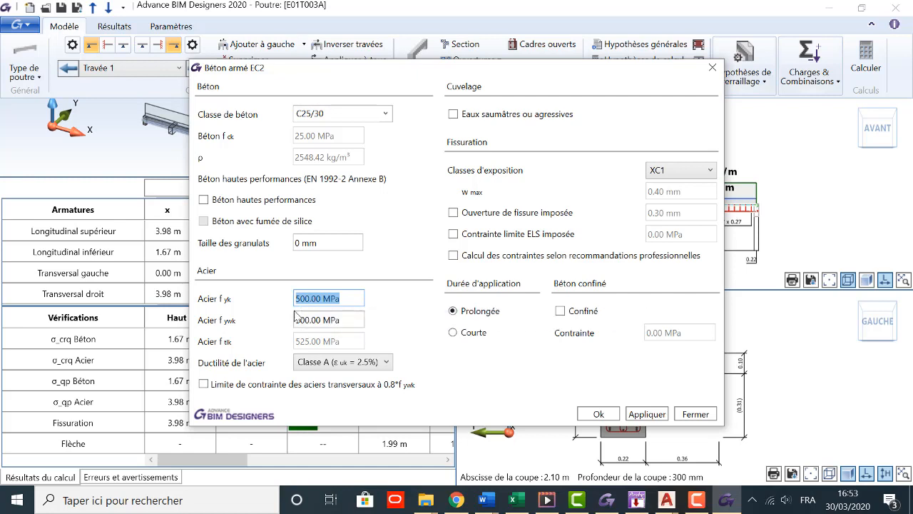
text(400)
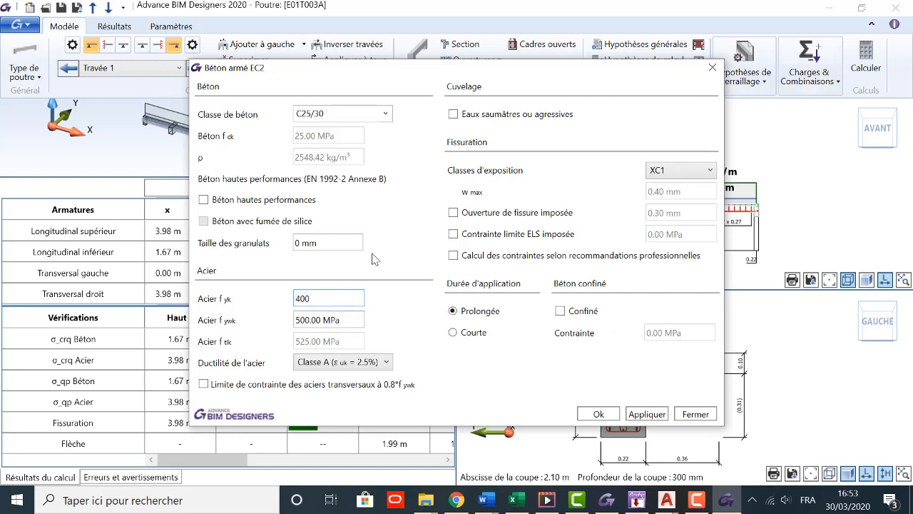
click(327, 321)
text(2)
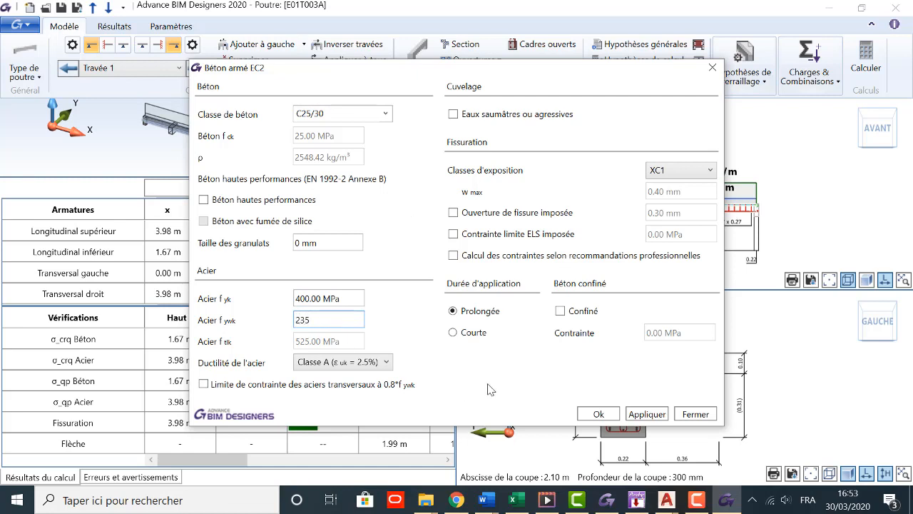
text(35)
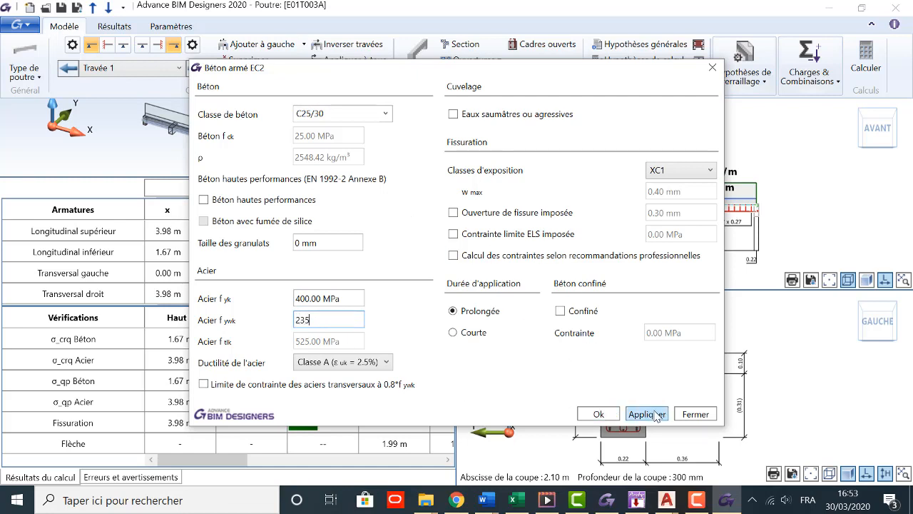
click(647, 414)
click(599, 413)
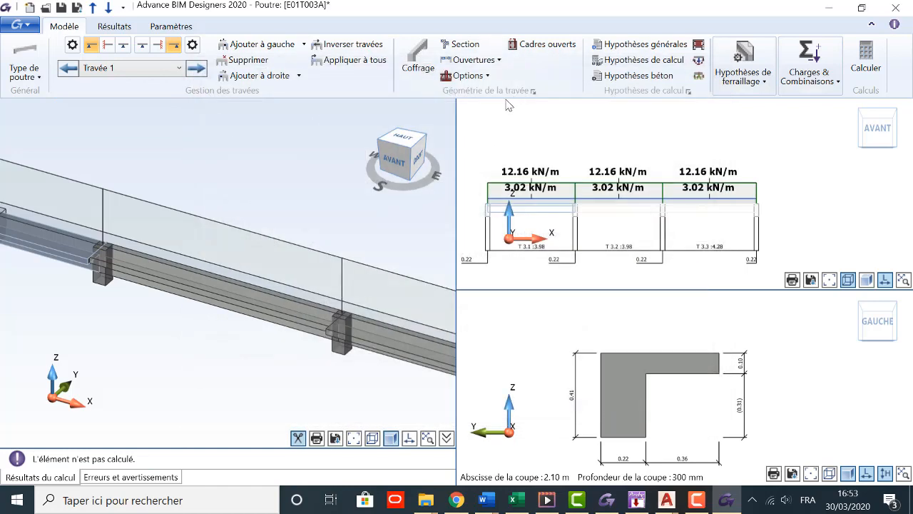
Step: Recalculate the beam and display its reinforcement plan
click(864, 63)
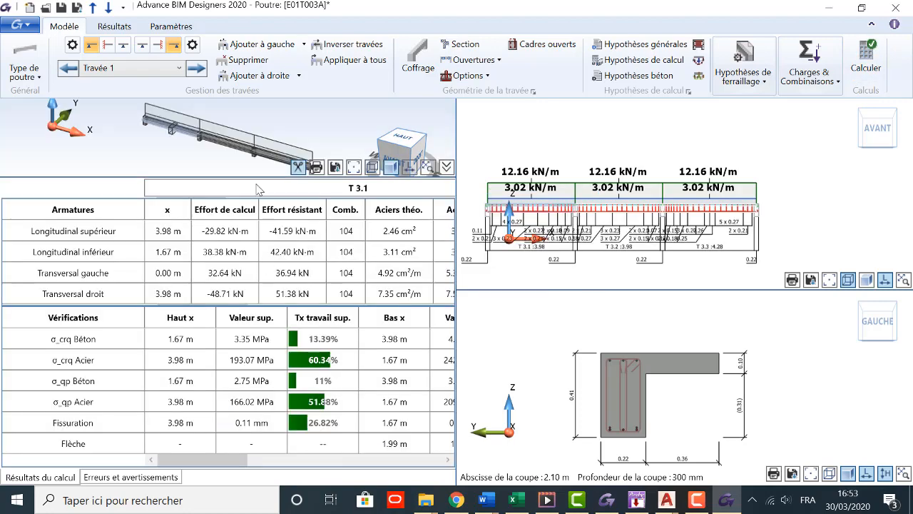
click(128, 28)
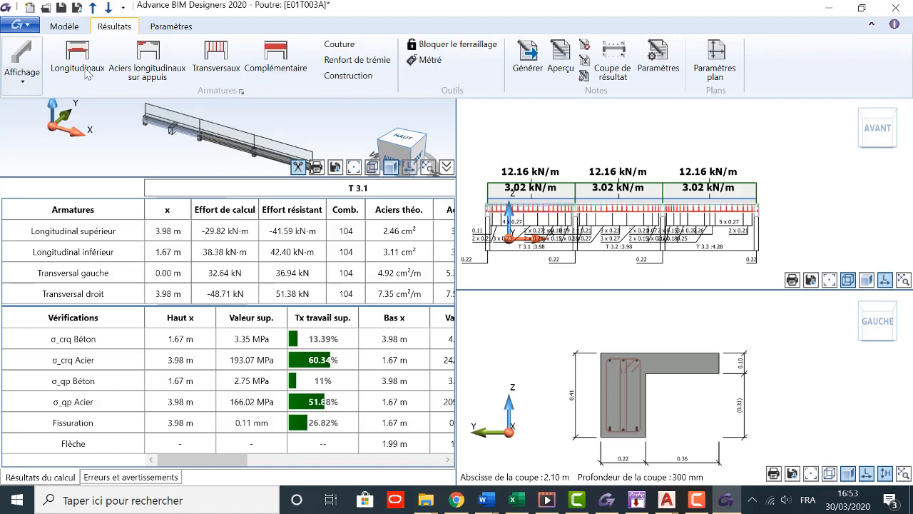
click(28, 90)
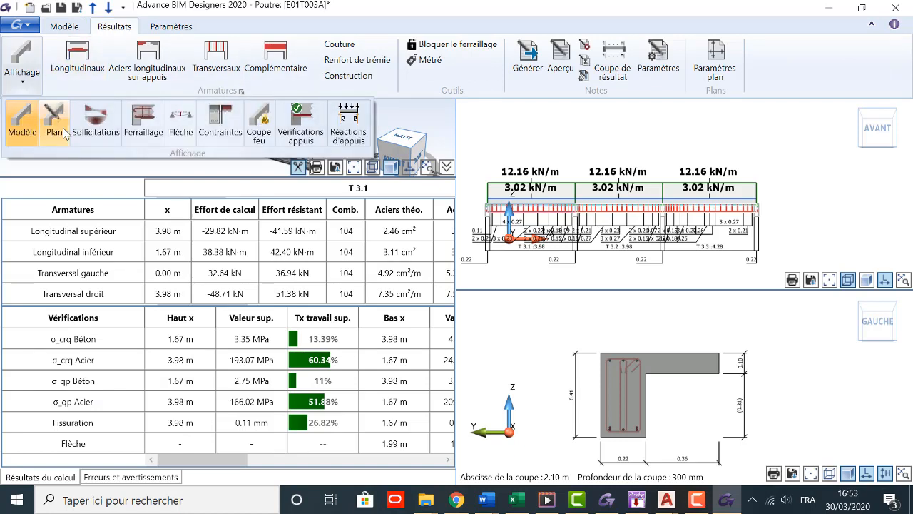
click(54, 128)
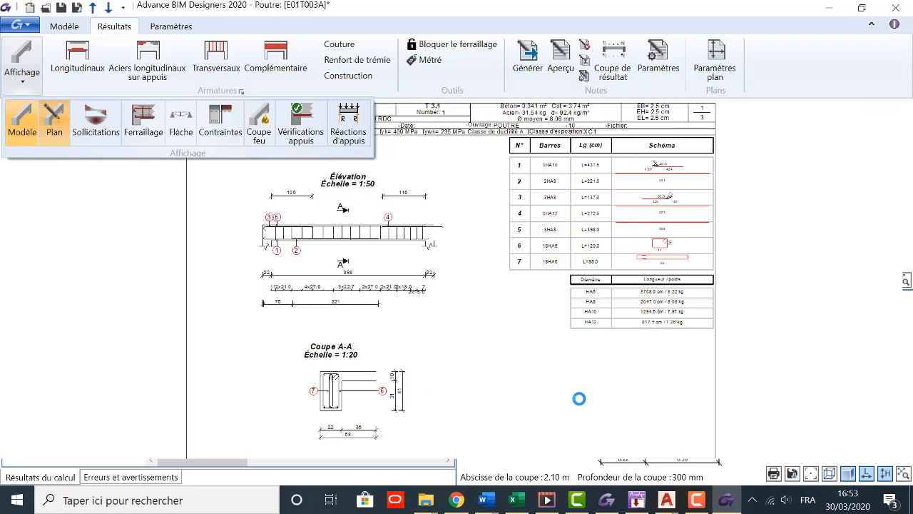
Step: Examine the elevation and section A-A on the reinforcement plan, and return to the model display
scroll(350, 421, up, 4)
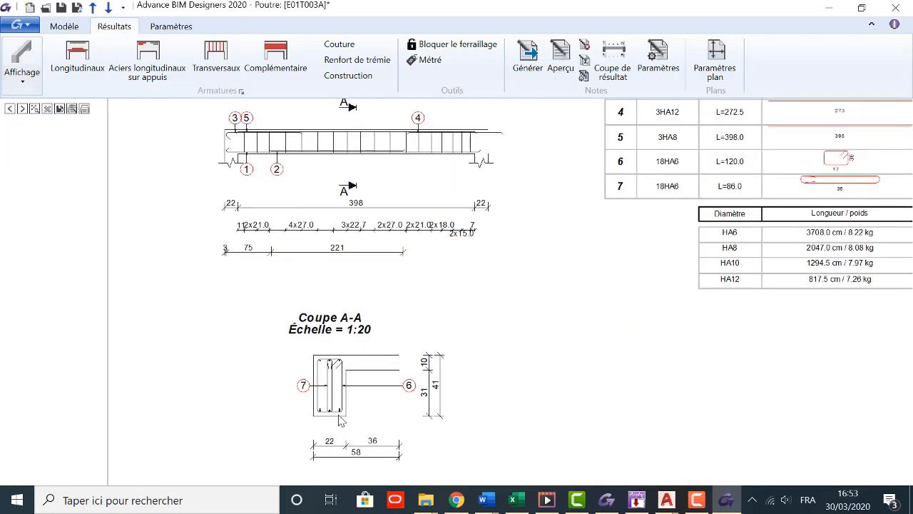
scroll(428, 388, down, 4)
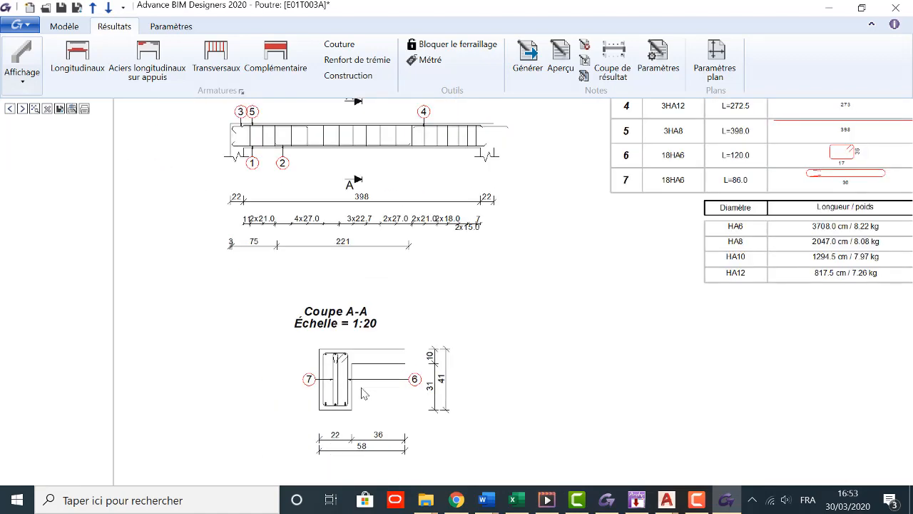
scroll(456, 333, down, 2)
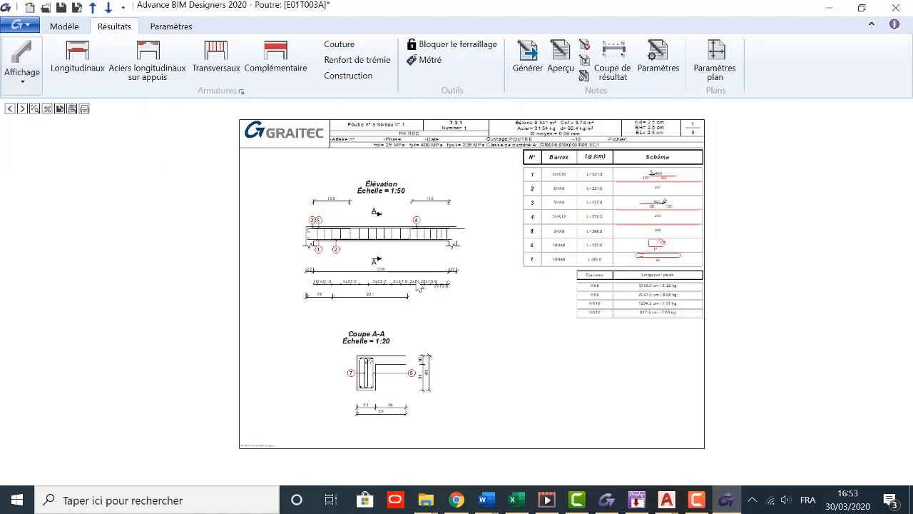
click(19, 87)
click(23, 121)
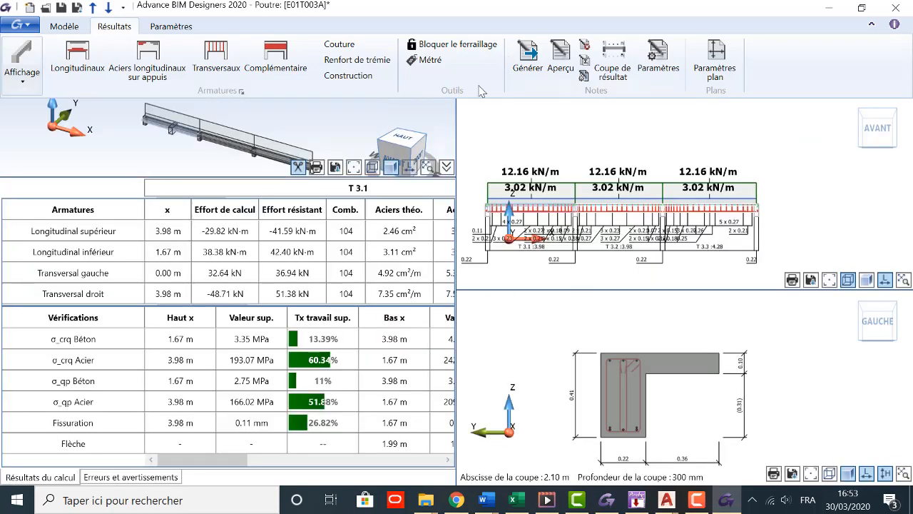
Step: Set the total height of the Travée 1 section to 30 cm
click(74, 28)
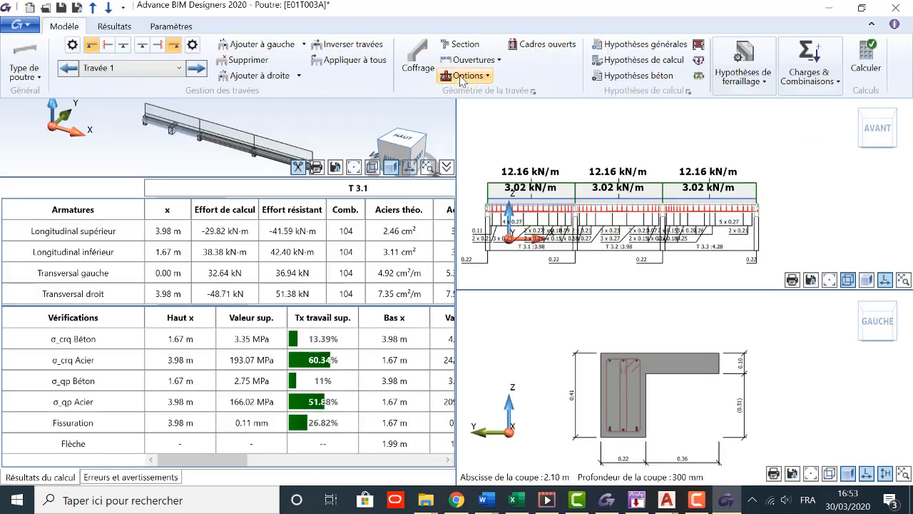
click(460, 44)
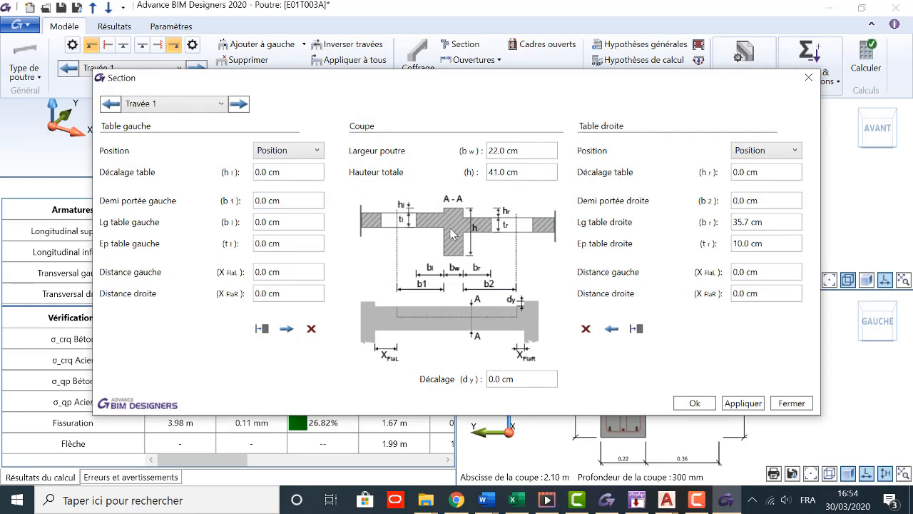
click(501, 172)
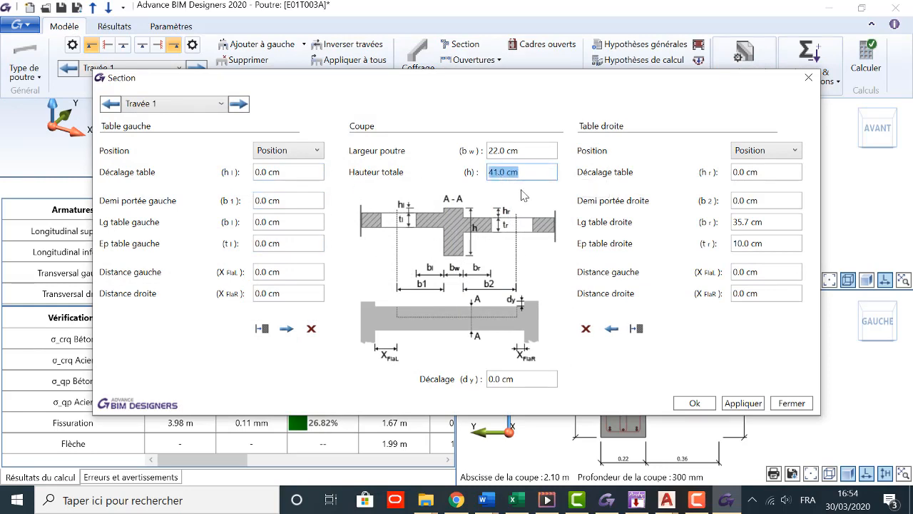
text(30)
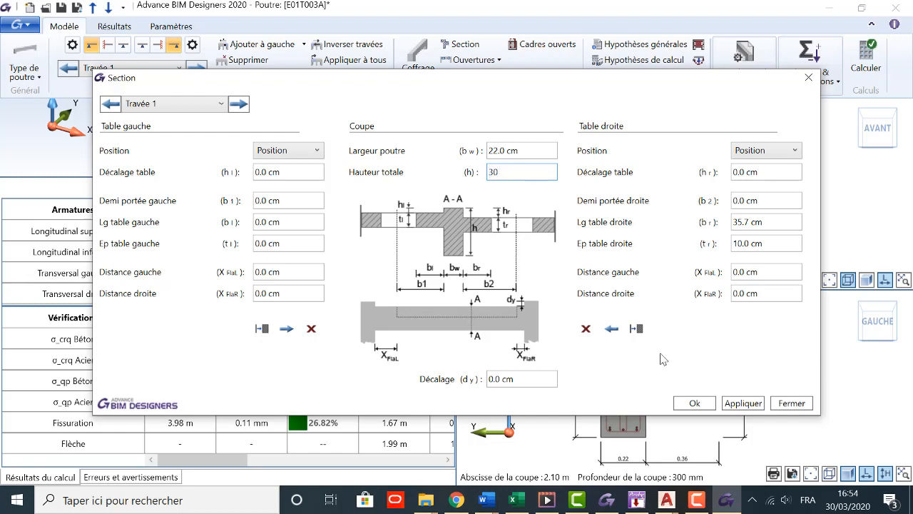
click(743, 403)
click(694, 404)
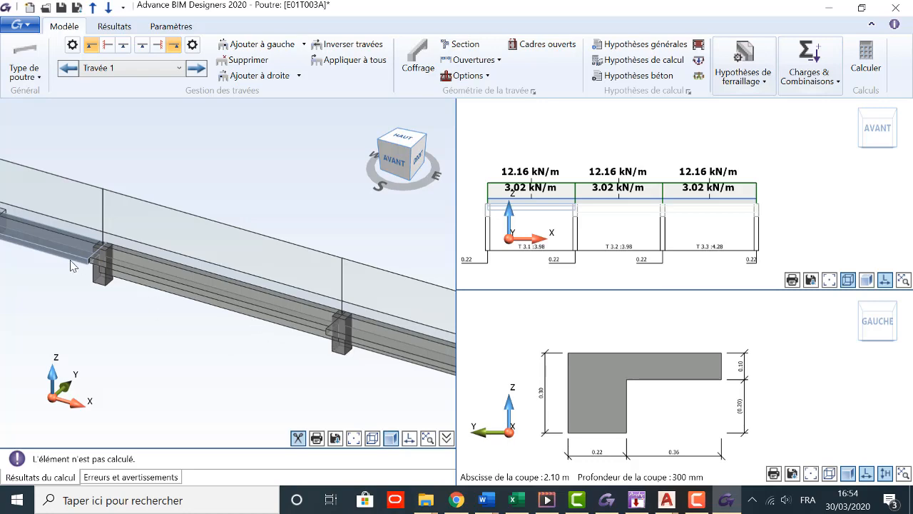
Step: Clear the left and right table dimensions from the Travée 1 section
click(463, 44)
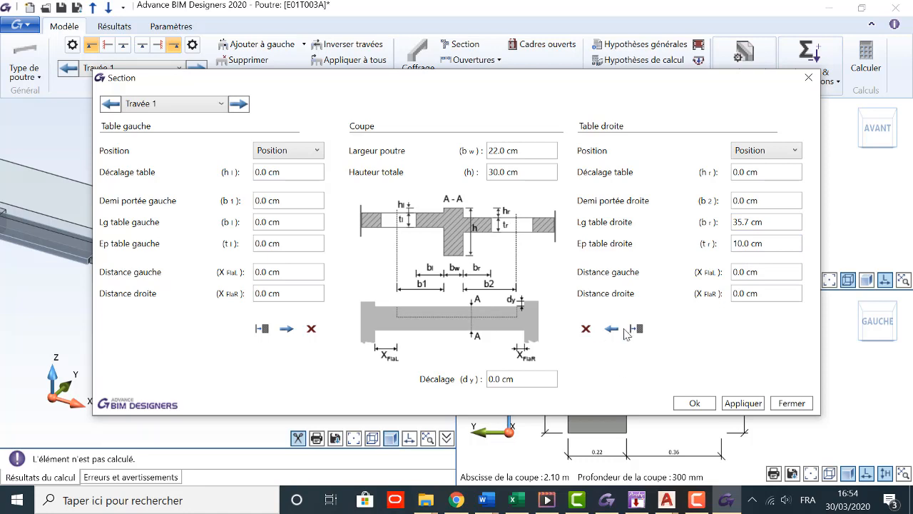
click(585, 328)
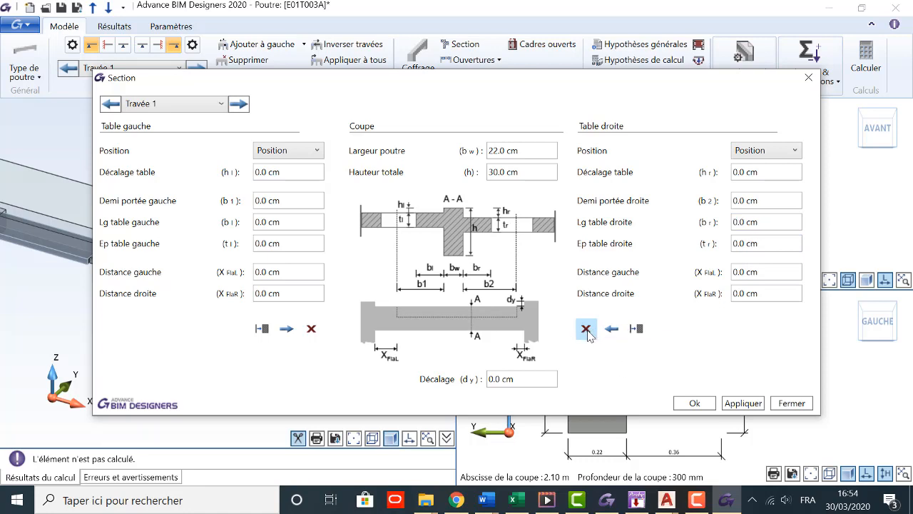
click(264, 329)
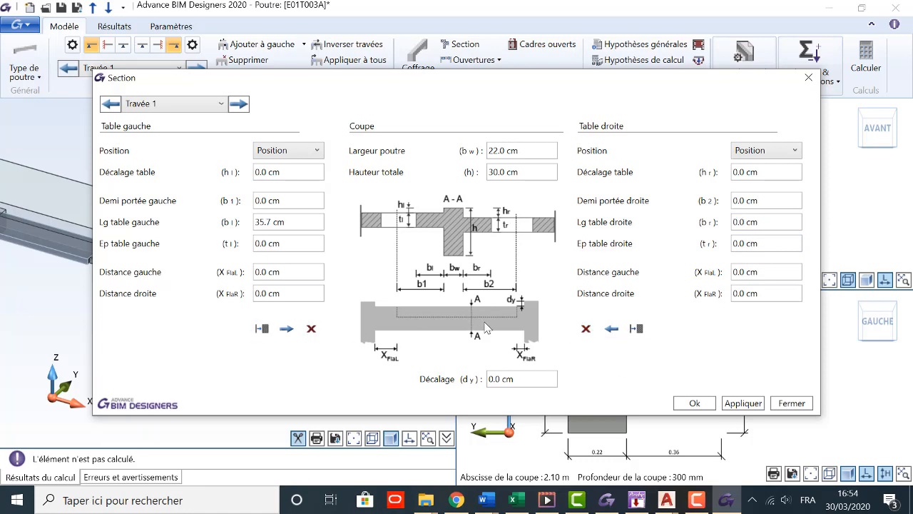
click(309, 329)
click(743, 403)
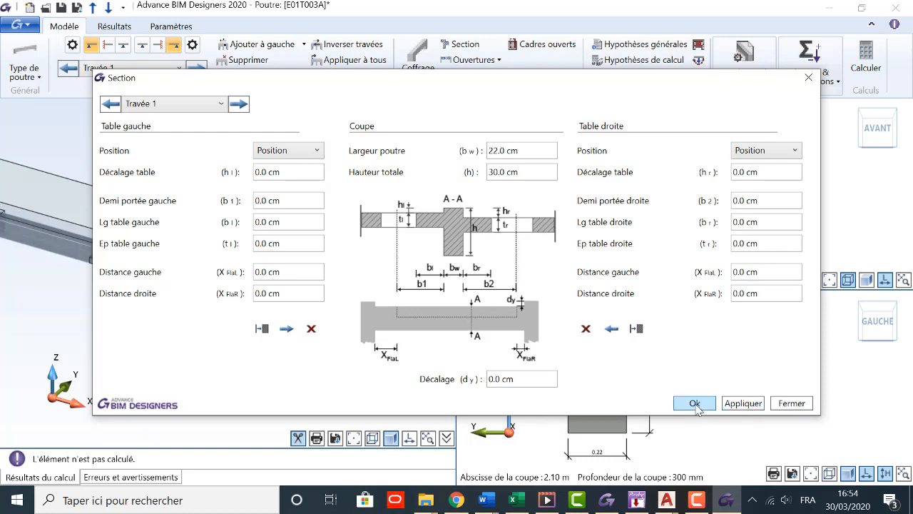
click(695, 403)
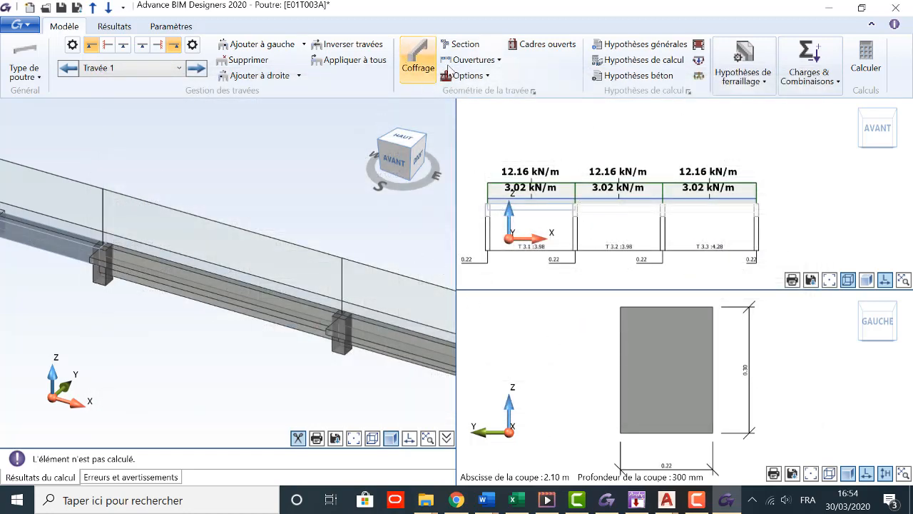
scroll(318, 213, down, 2)
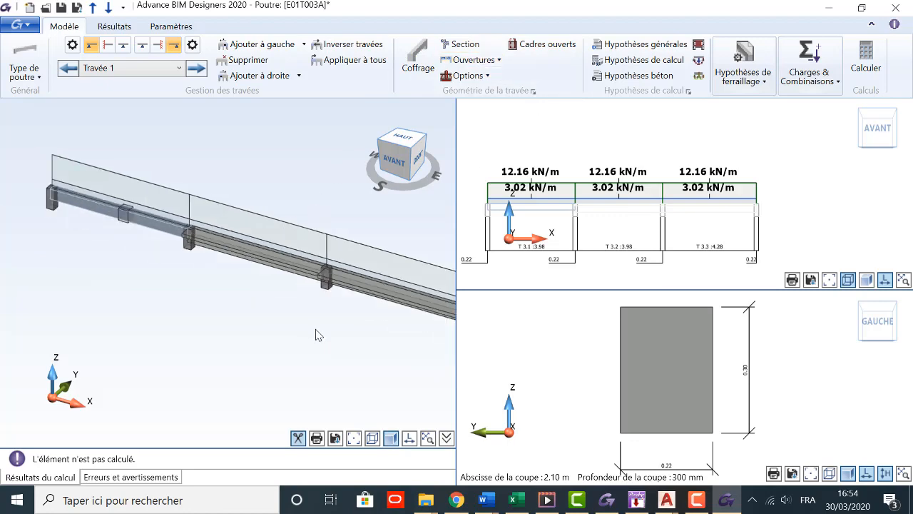
double_click(271, 256)
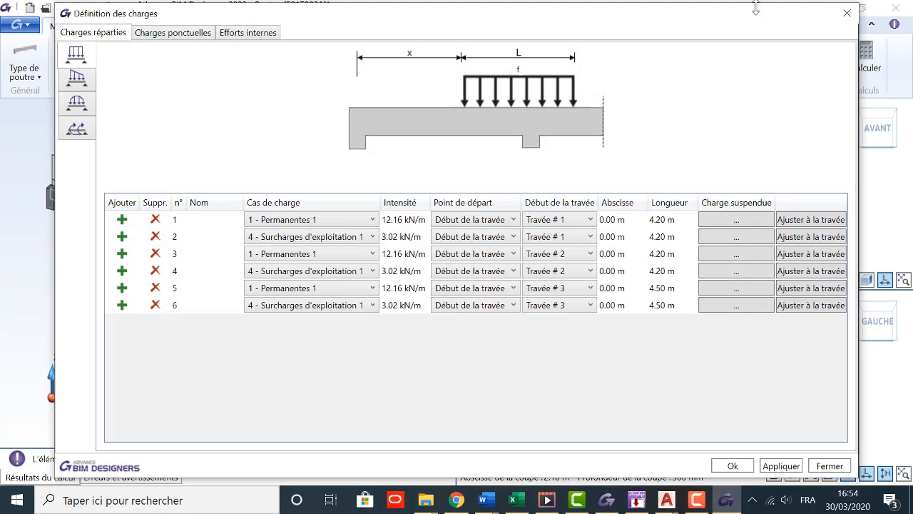
click(847, 13)
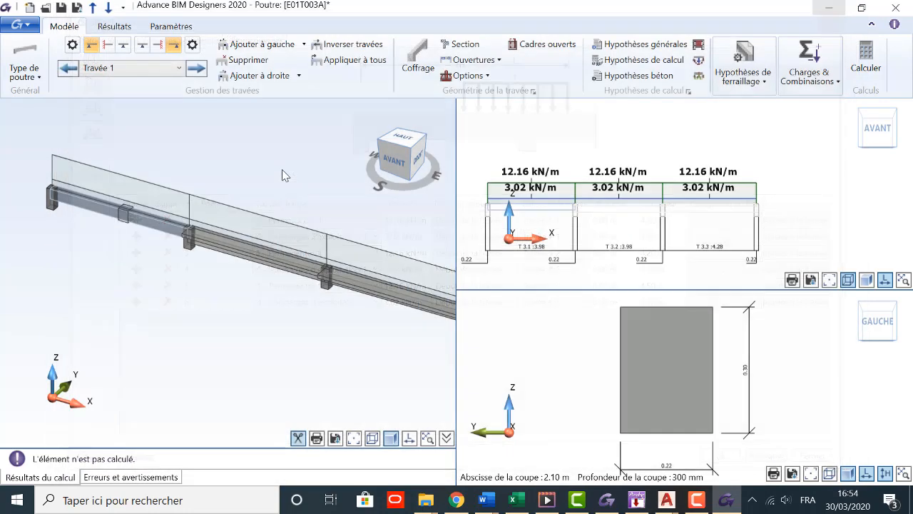
Step: Clear the right table from the Travée 2 section, set its total height to 30 cm and apply the changes
click(457, 44)
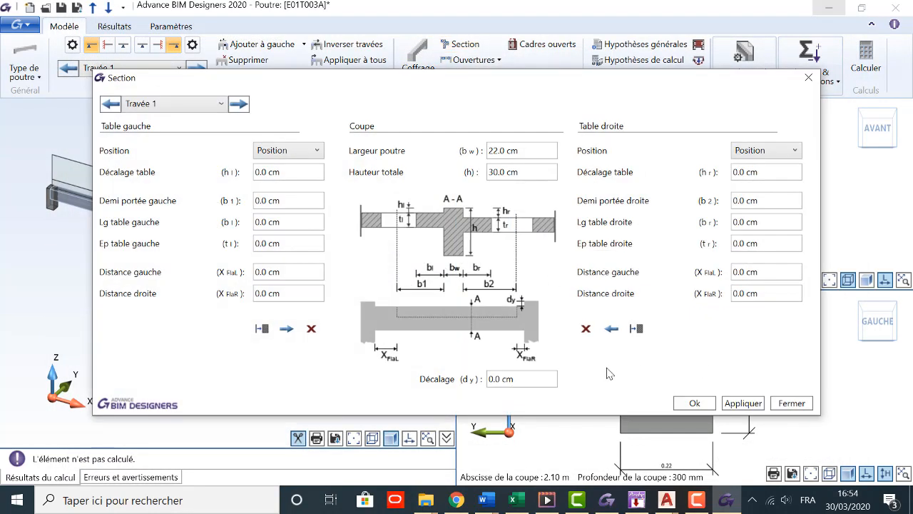
click(239, 104)
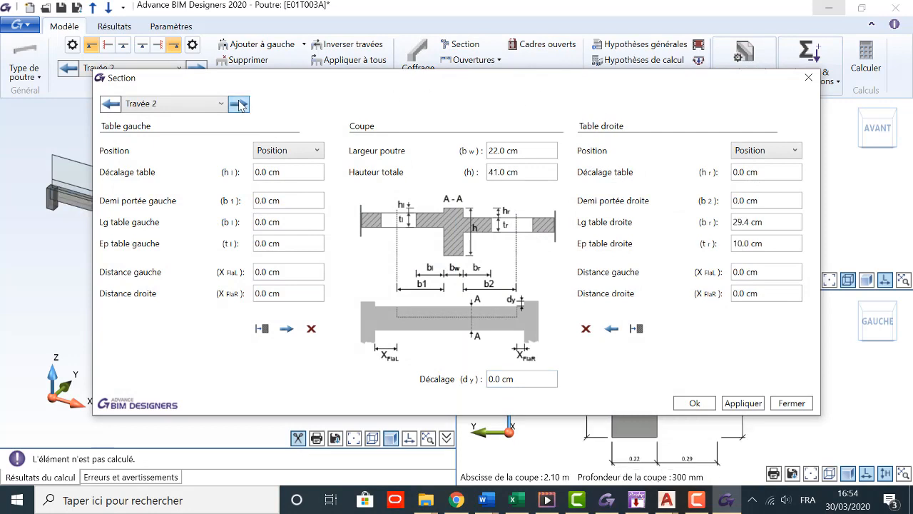
click(585, 328)
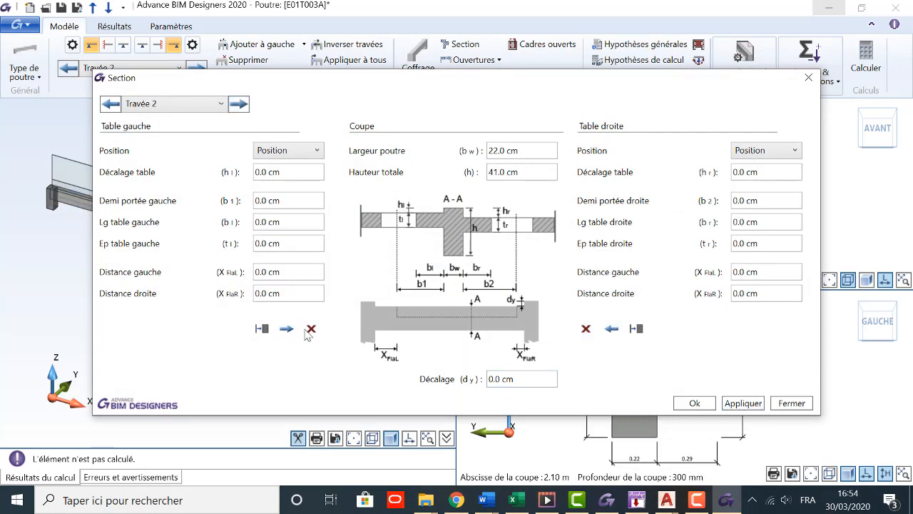
double_click(505, 178)
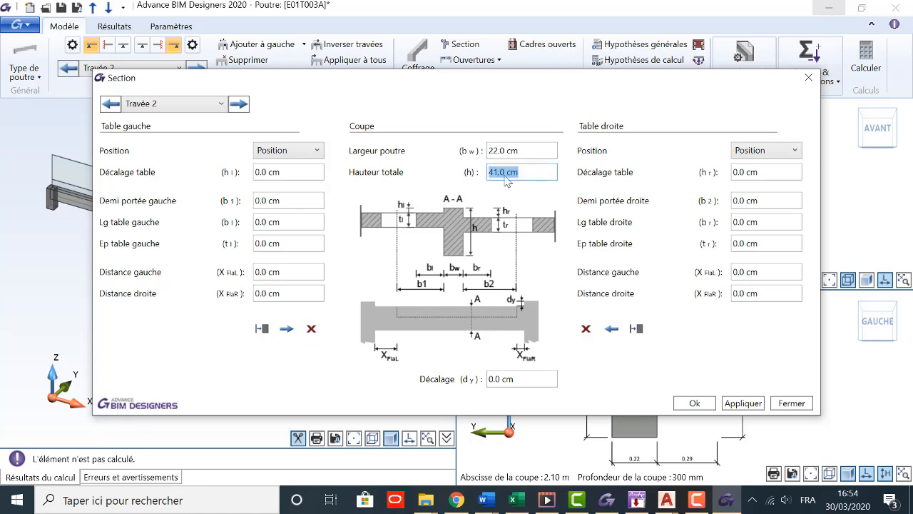
text(30)
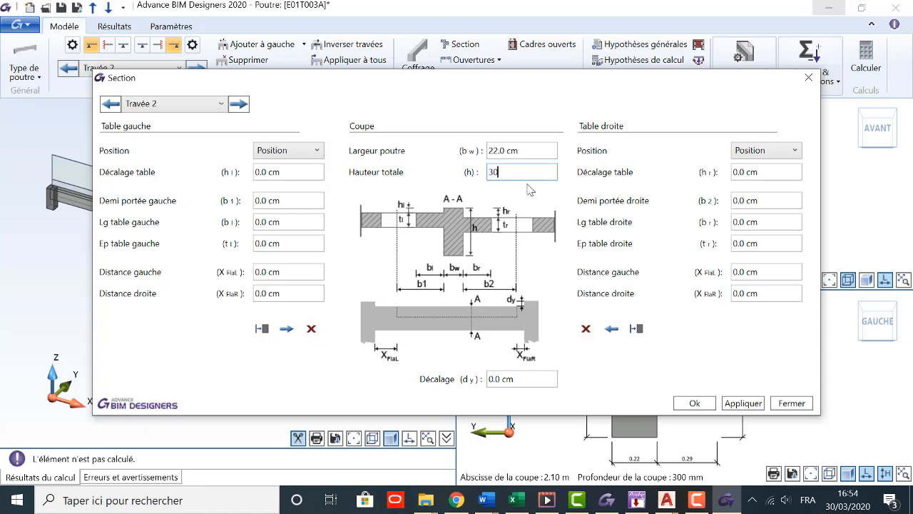
click(238, 103)
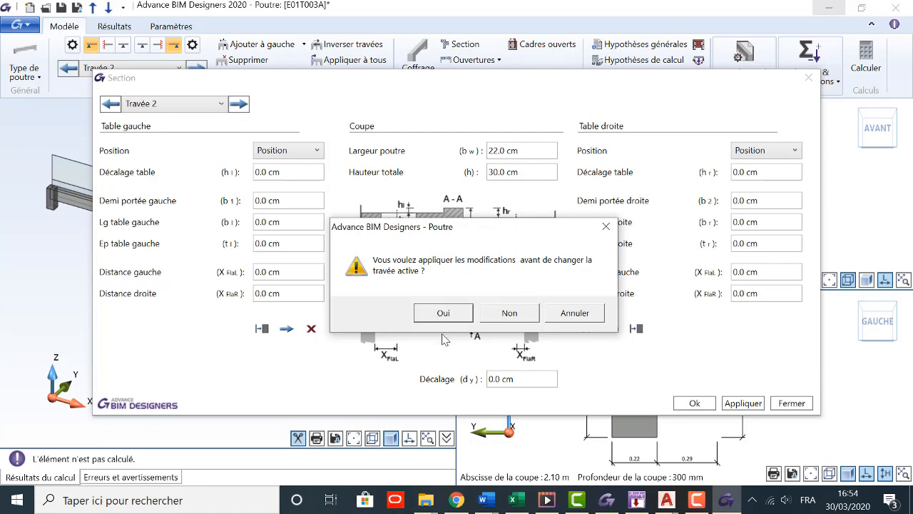
click(450, 314)
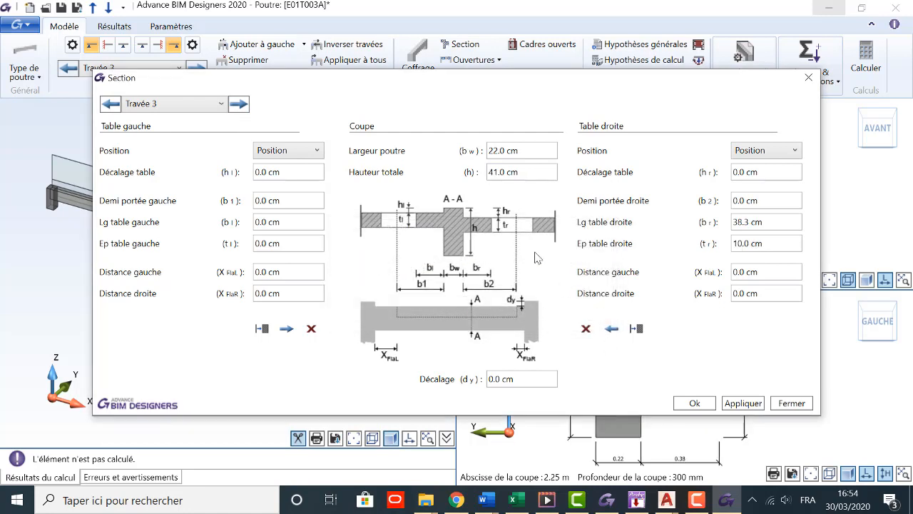
Step: Set the total height of the Travée 3 section to 30 cm and clear its left and right tables
click(545, 172)
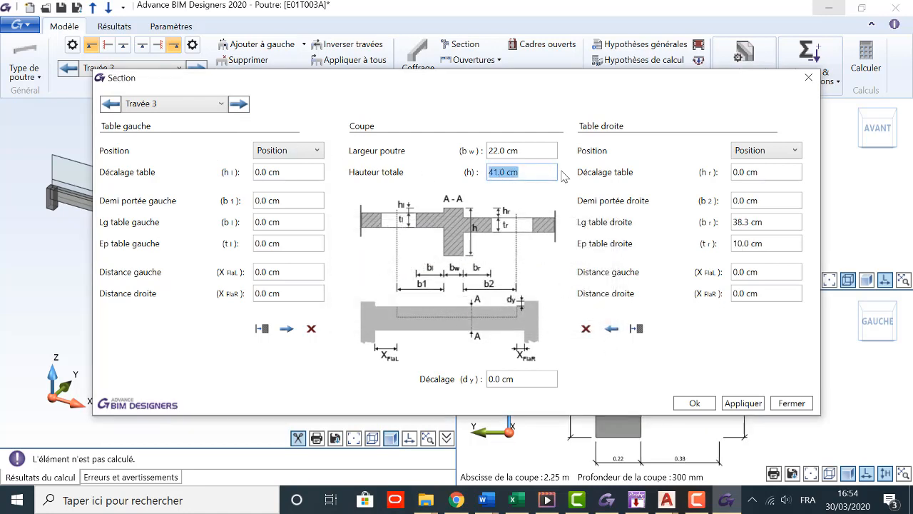
text(30)
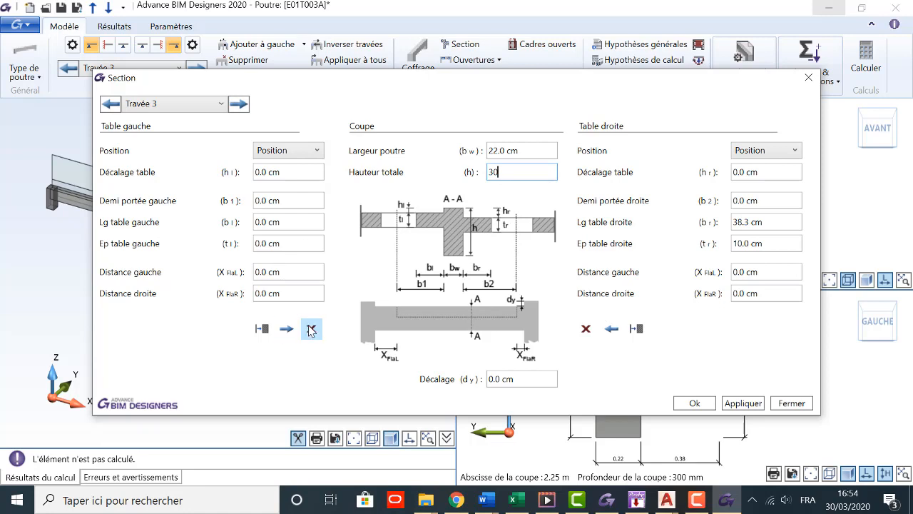
click(311, 331)
click(586, 329)
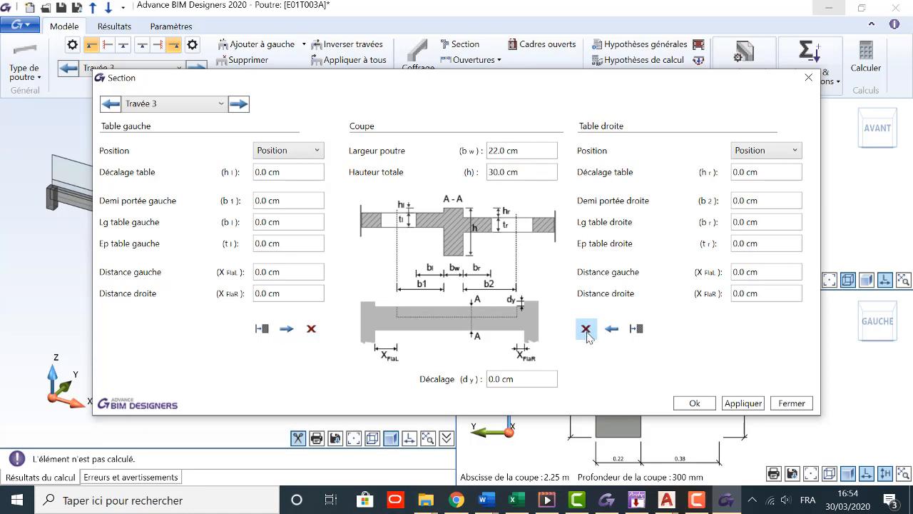
click(744, 404)
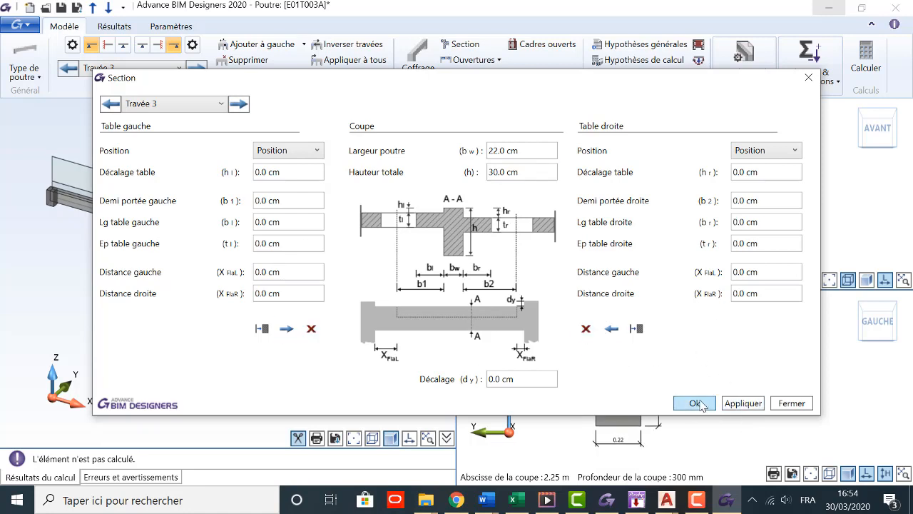
click(696, 404)
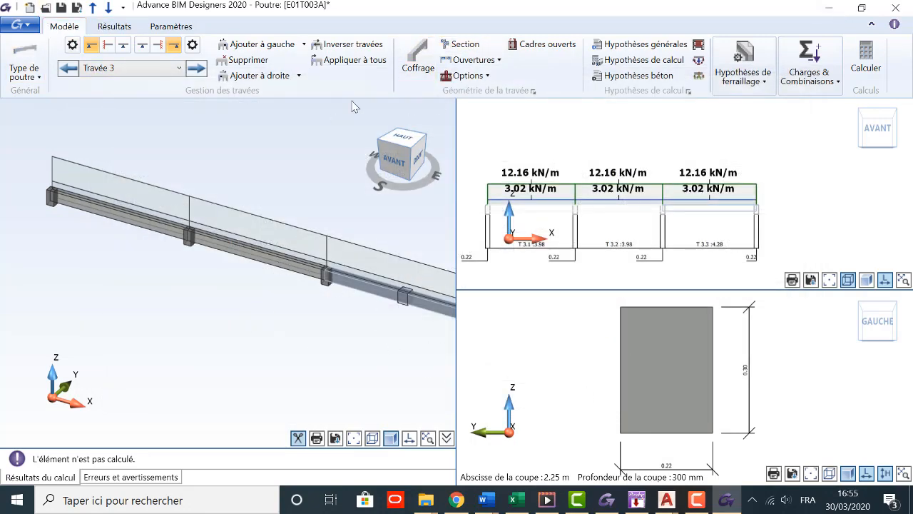
Step: Recalculate the beam and check its errors and warnings
double_click(686, 171)
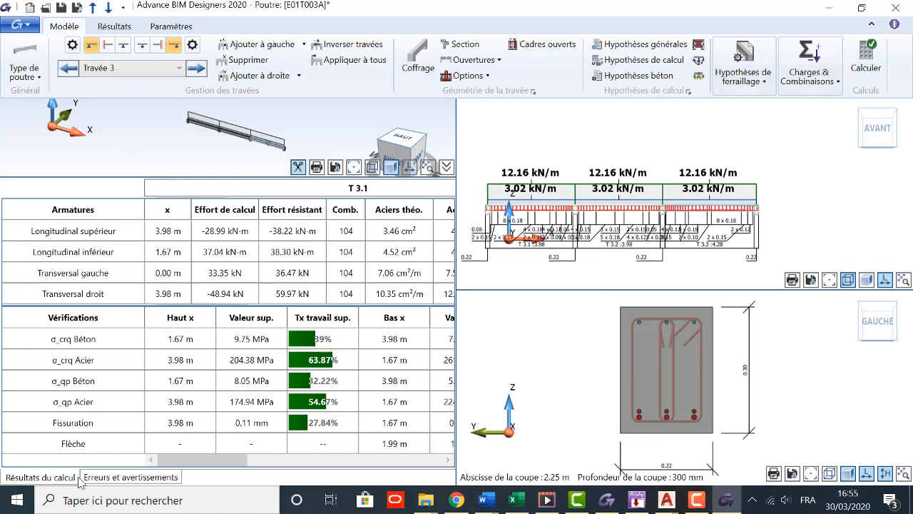
click(126, 479)
Step: Examine the calculated reinforcement cages in the 3D model around the intermediate support
scroll(219, 249, up, 2)
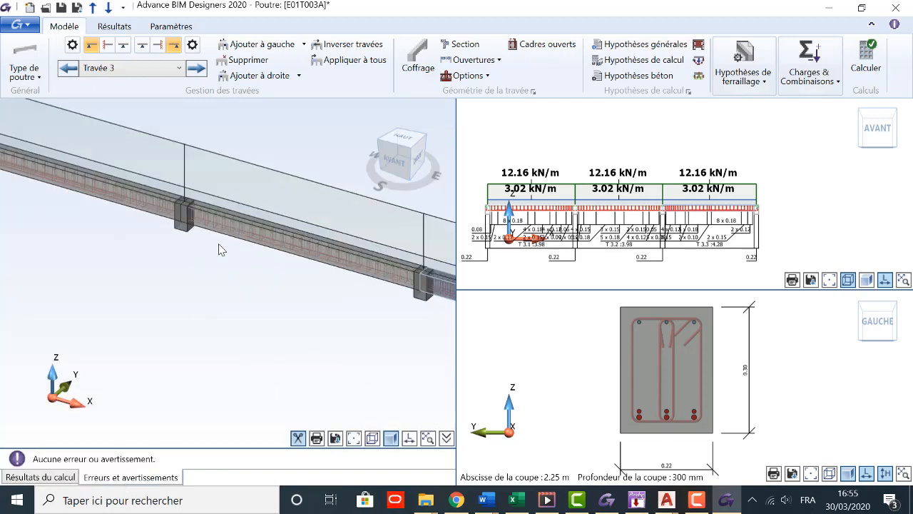
scroll(282, 206, up, 3)
scroll(253, 206, down, 1)
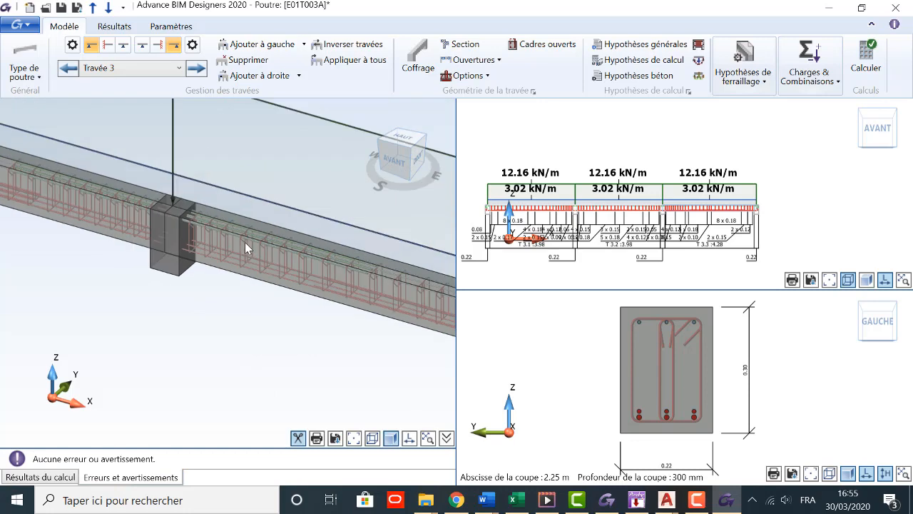
scroll(245, 242, up, 2)
scroll(230, 281, down, 5)
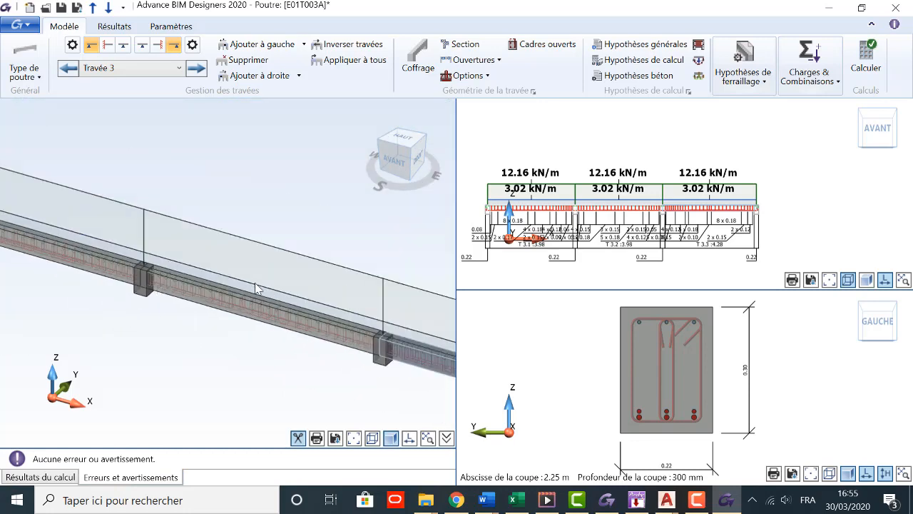
scroll(254, 246, down, 3)
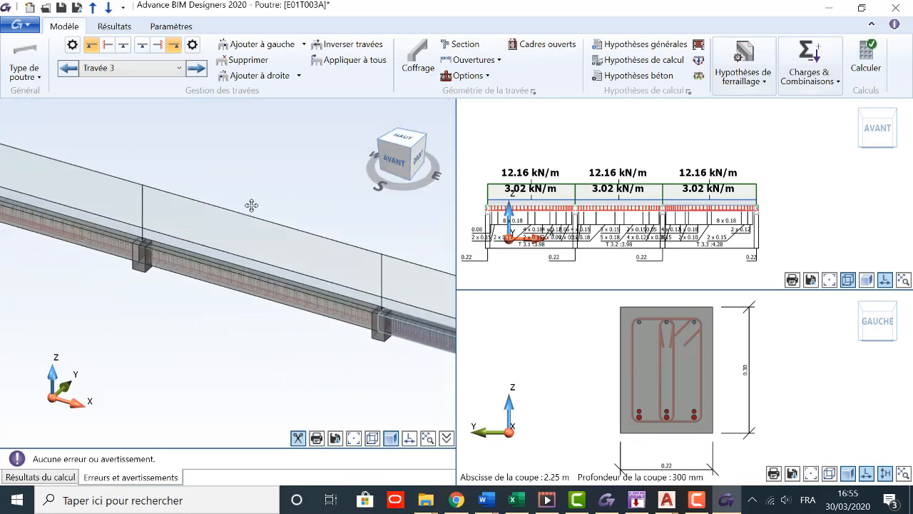
Step: Display the reinforcement plan of the recalculated beam
click(115, 27)
click(22, 77)
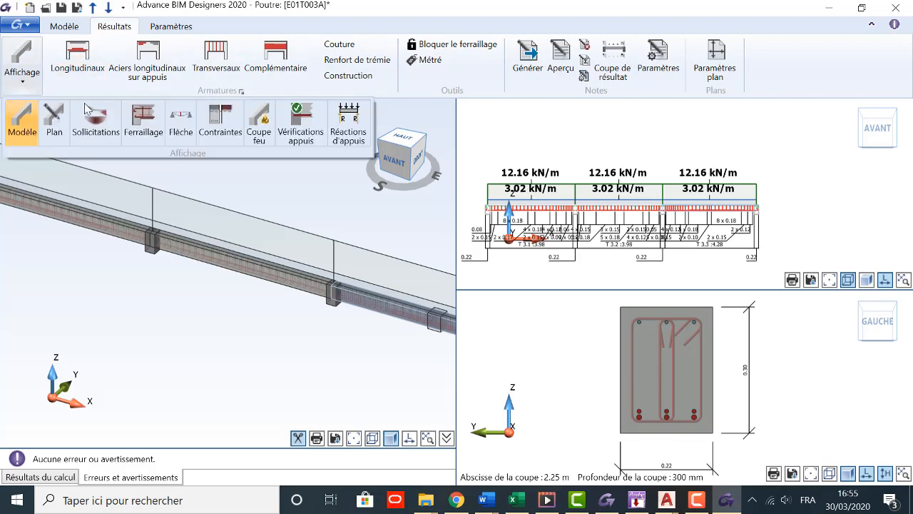
click(57, 134)
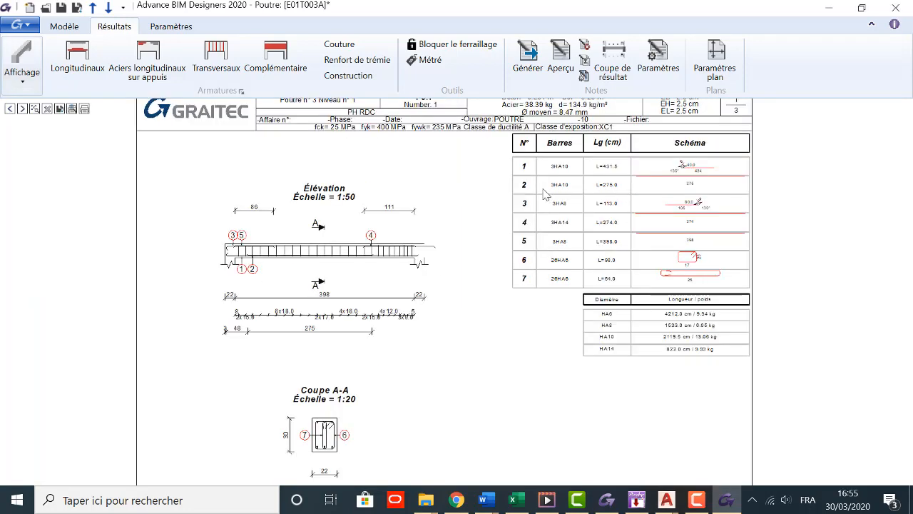
Step: Examine the elevation, section A-A and bar schedule on the T 3.1 plan sheet
scroll(355, 292, up, 3)
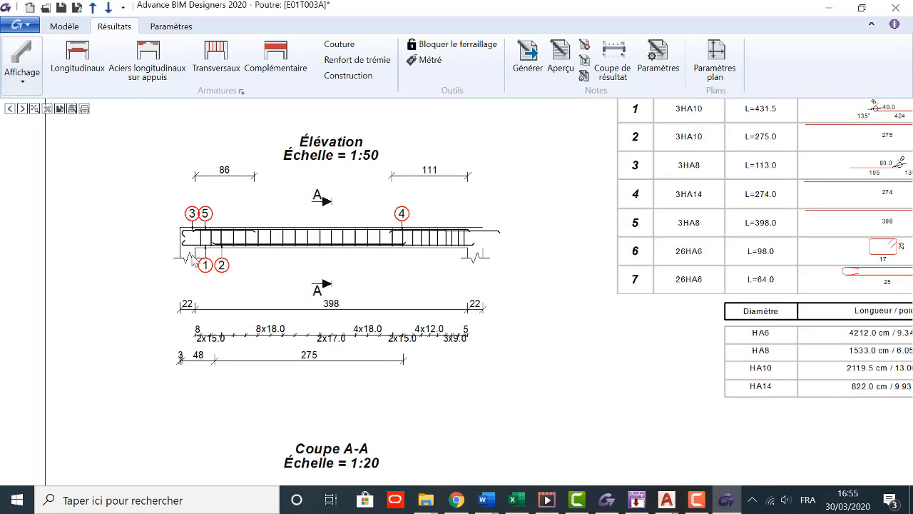
scroll(191, 258, down, 2)
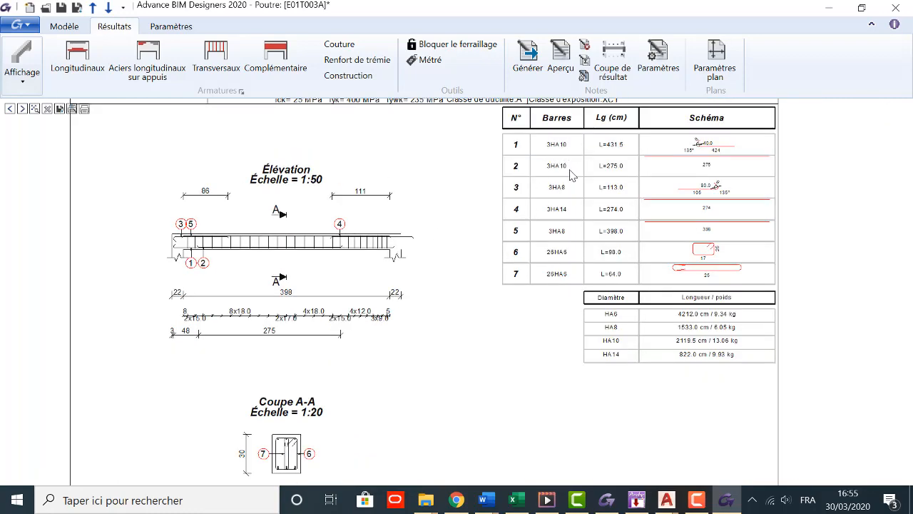
scroll(204, 263, up, 1)
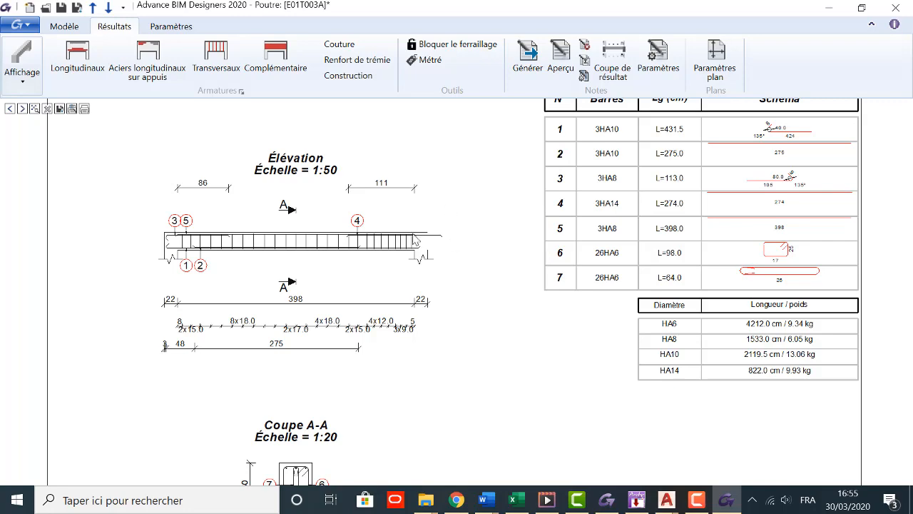
scroll(276, 237, up, 1)
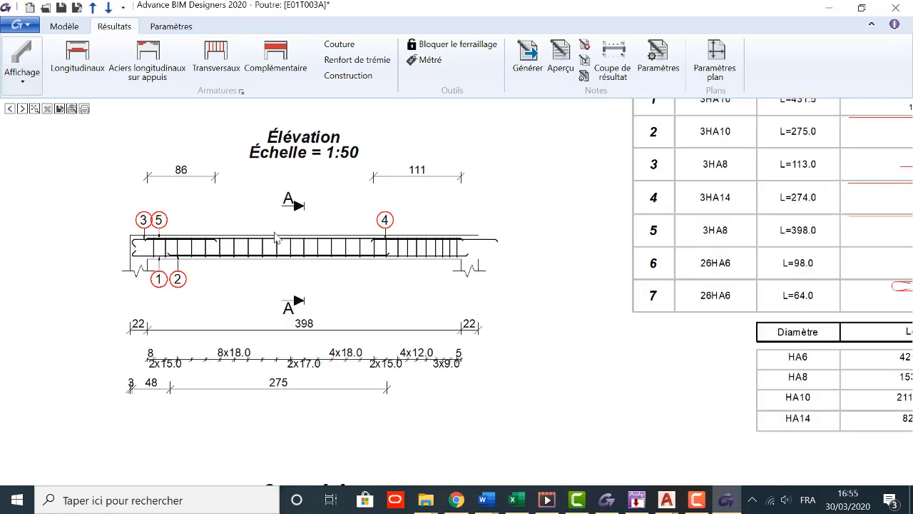
scroll(330, 238, down, 1)
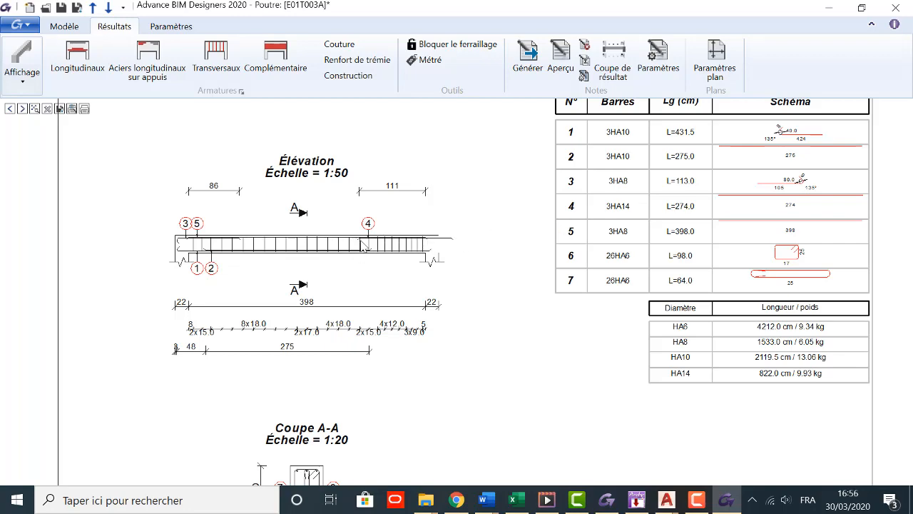
scroll(361, 255, down, 1)
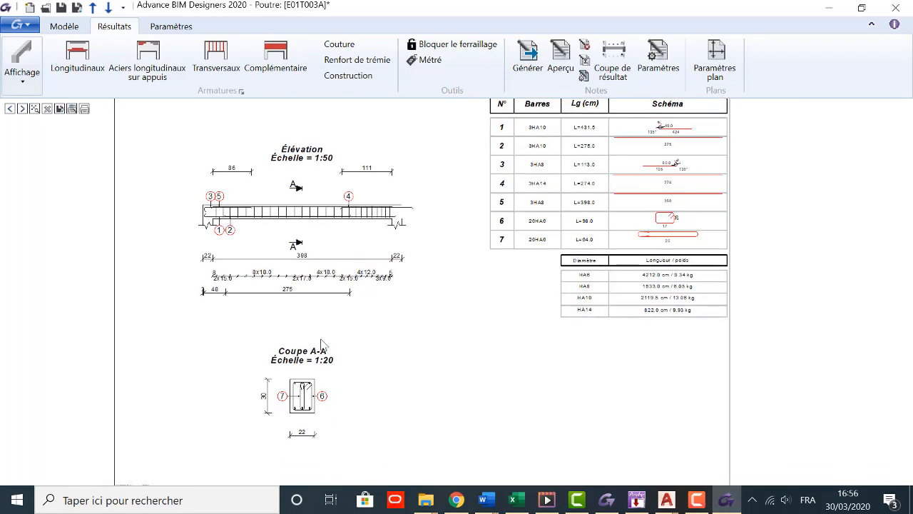
scroll(288, 390, up, 3)
scroll(351, 398, down, 2)
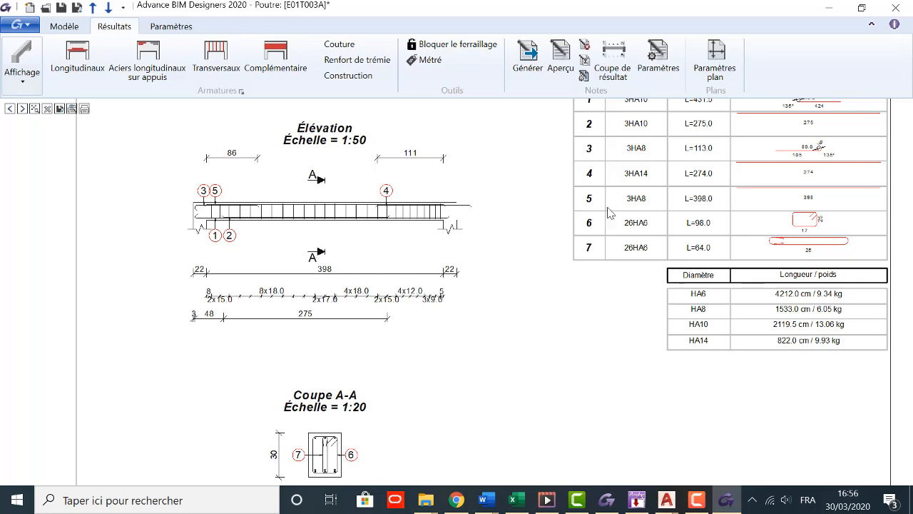
scroll(441, 314, down, 3)
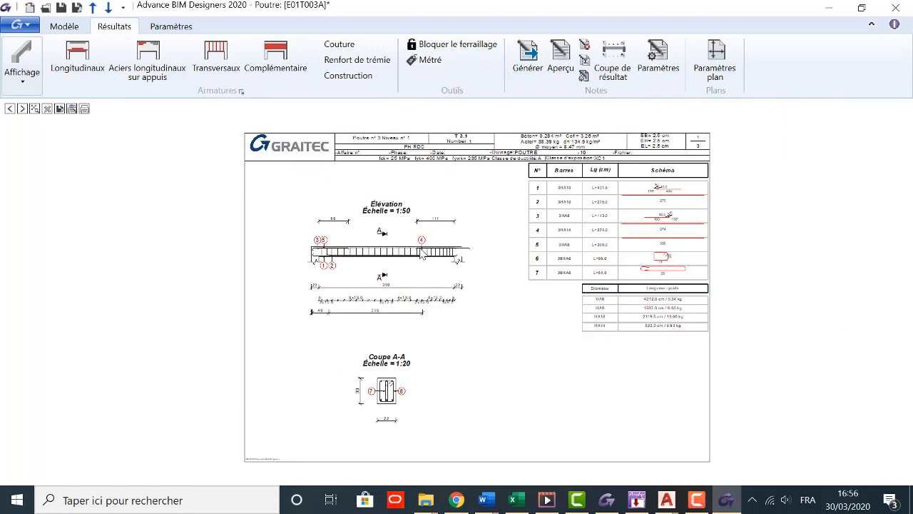
scroll(422, 254, up, 1)
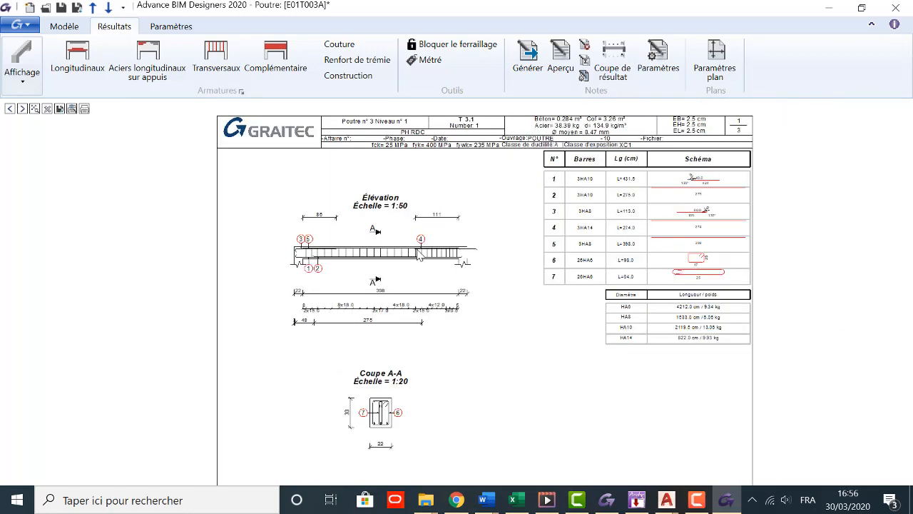
Step: Review the T 3.2 plan sheet with section B-B, and advance to the third sheet
click(24, 108)
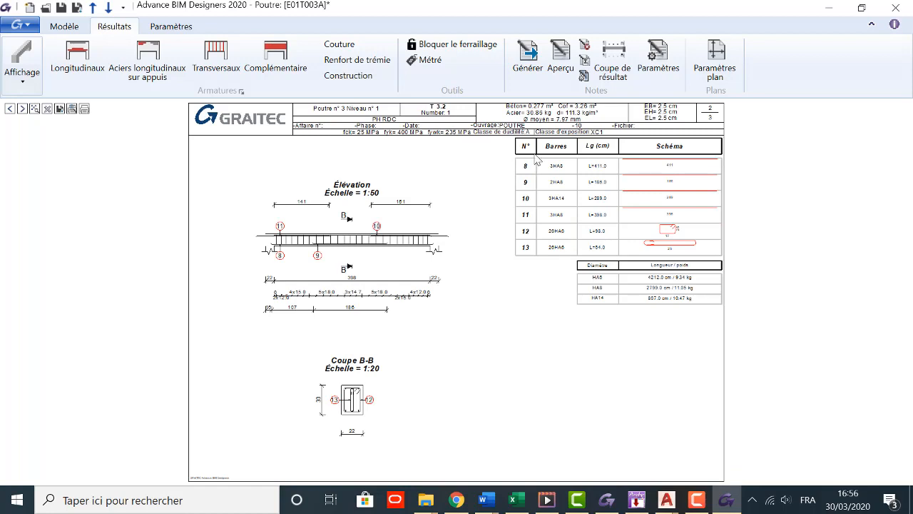
scroll(428, 214, down, 3)
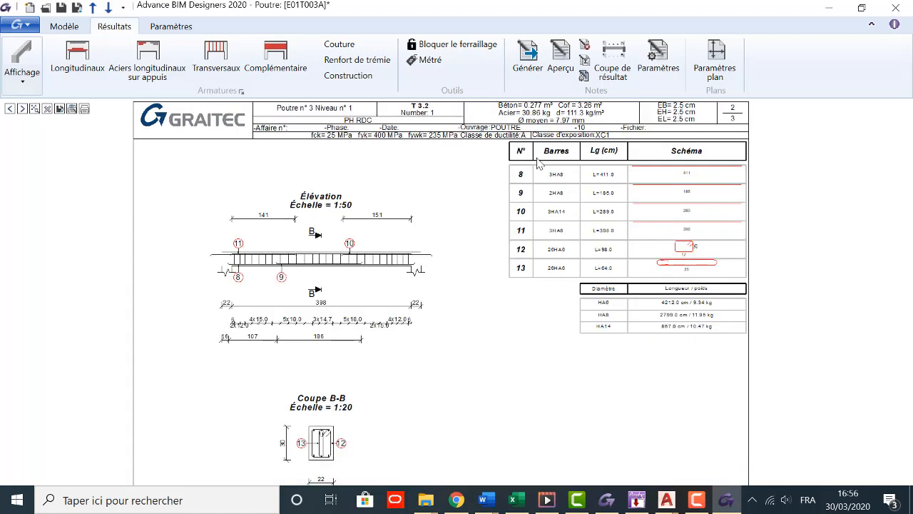
click(22, 108)
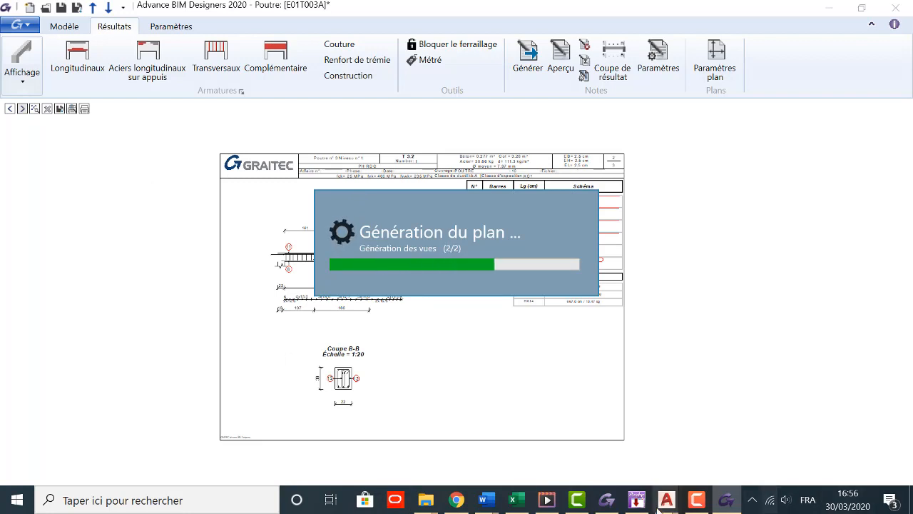
click(584, 501)
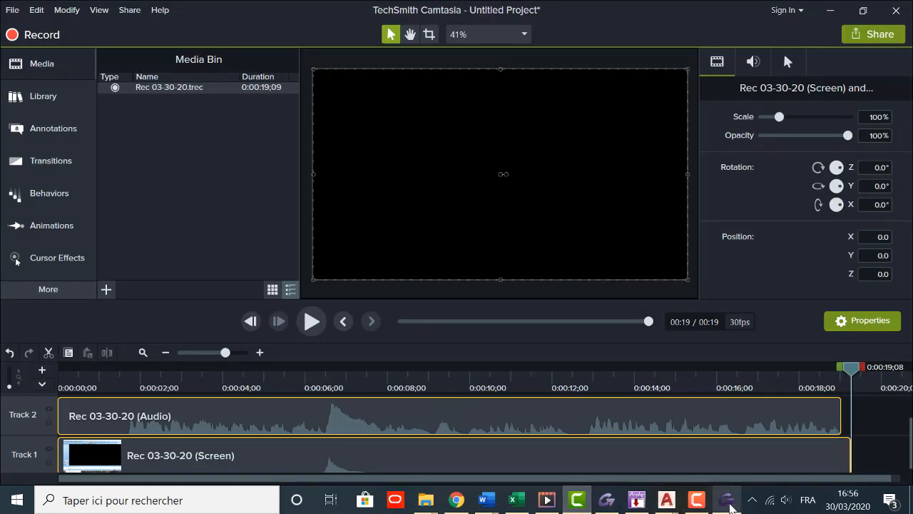
click(696, 499)
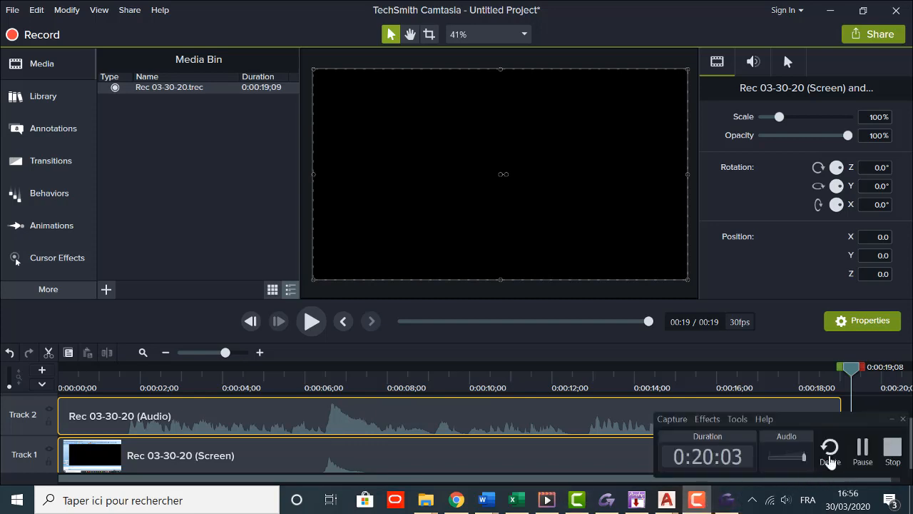